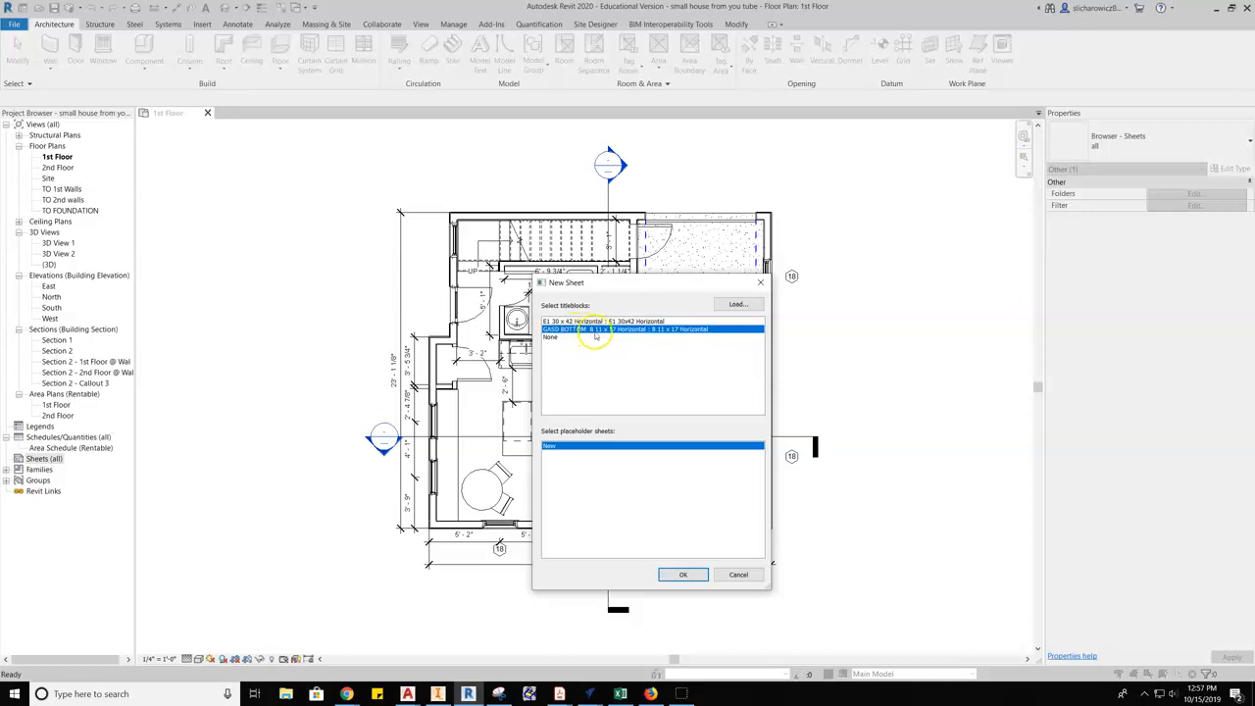
# Step: Start loading a title block family and browse to the TITLE BLOCKS folder inside ARCH on the TechEd Share (Q:) drive
pyautogui.click(737, 306)
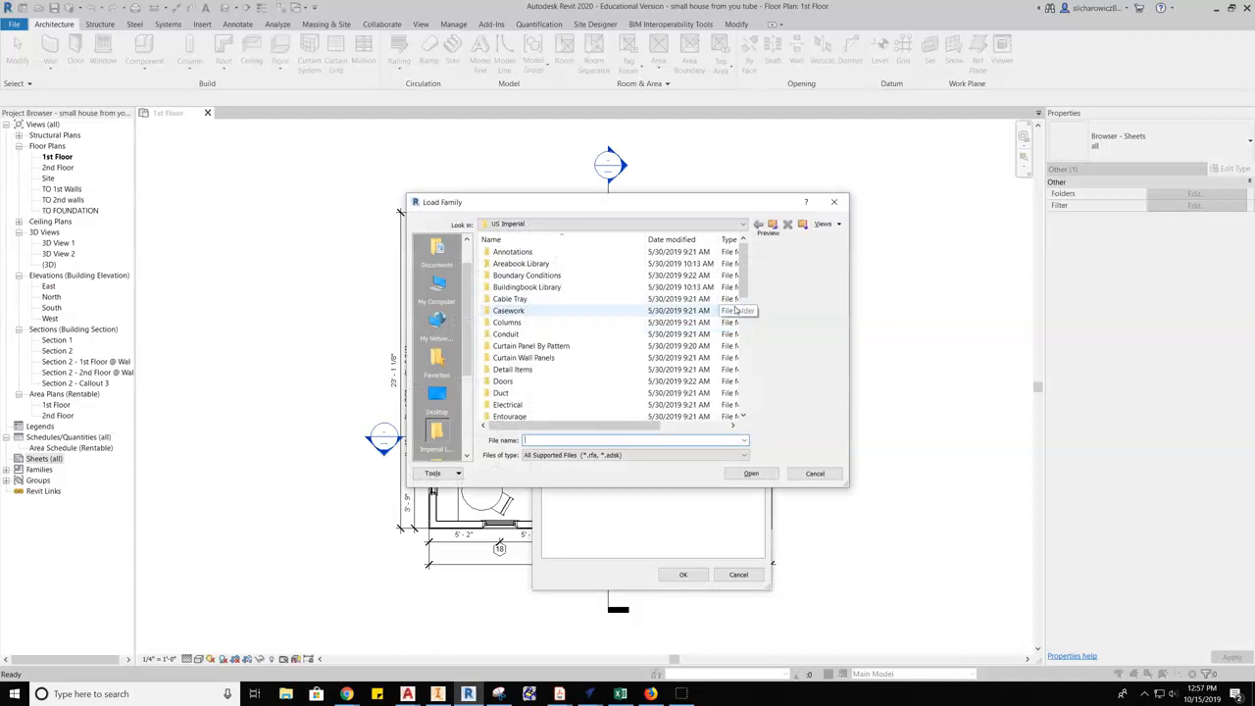
pyautogui.click(731, 224)
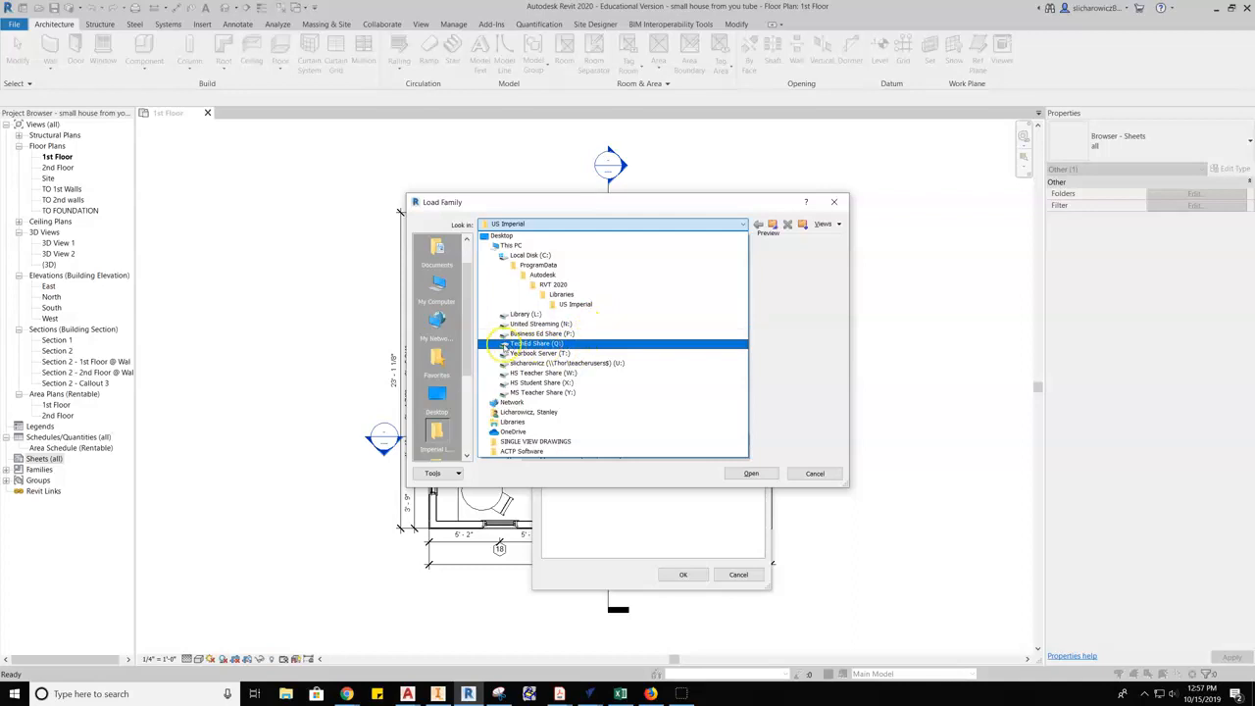
pyautogui.click(559, 345)
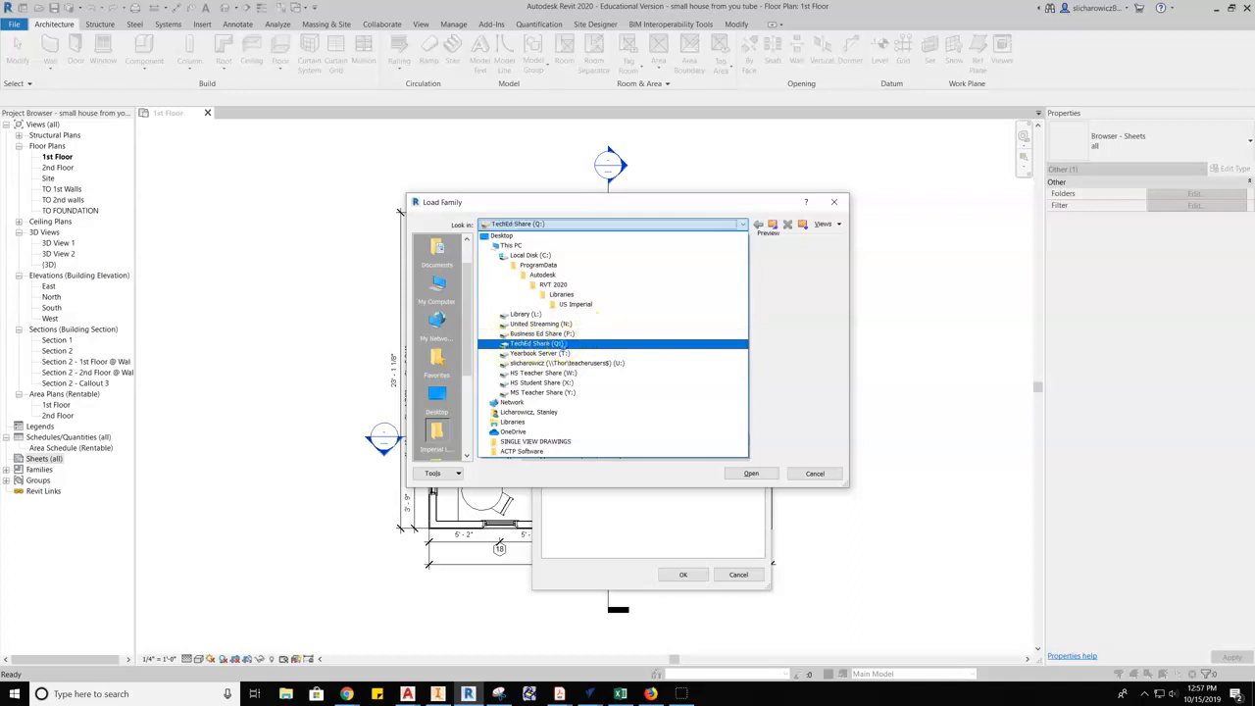
pyautogui.click(516, 252)
pyautogui.doubleClick(527, 253)
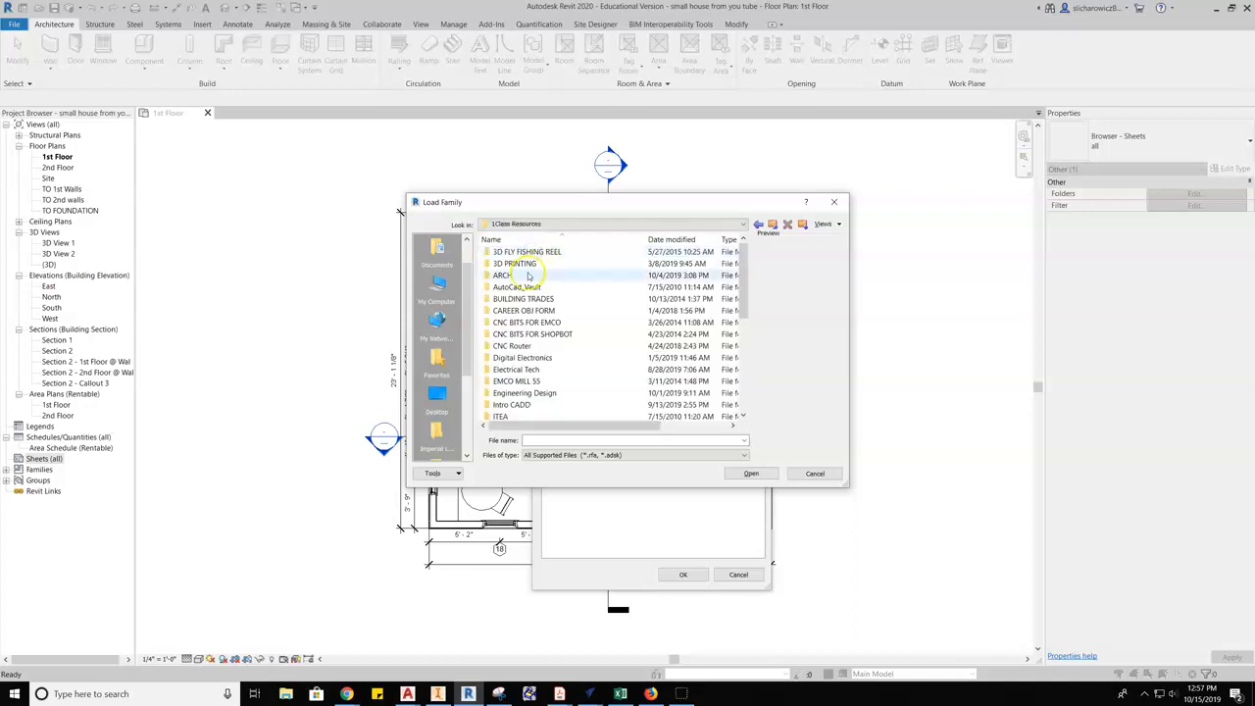
pyautogui.doubleClick(504, 275)
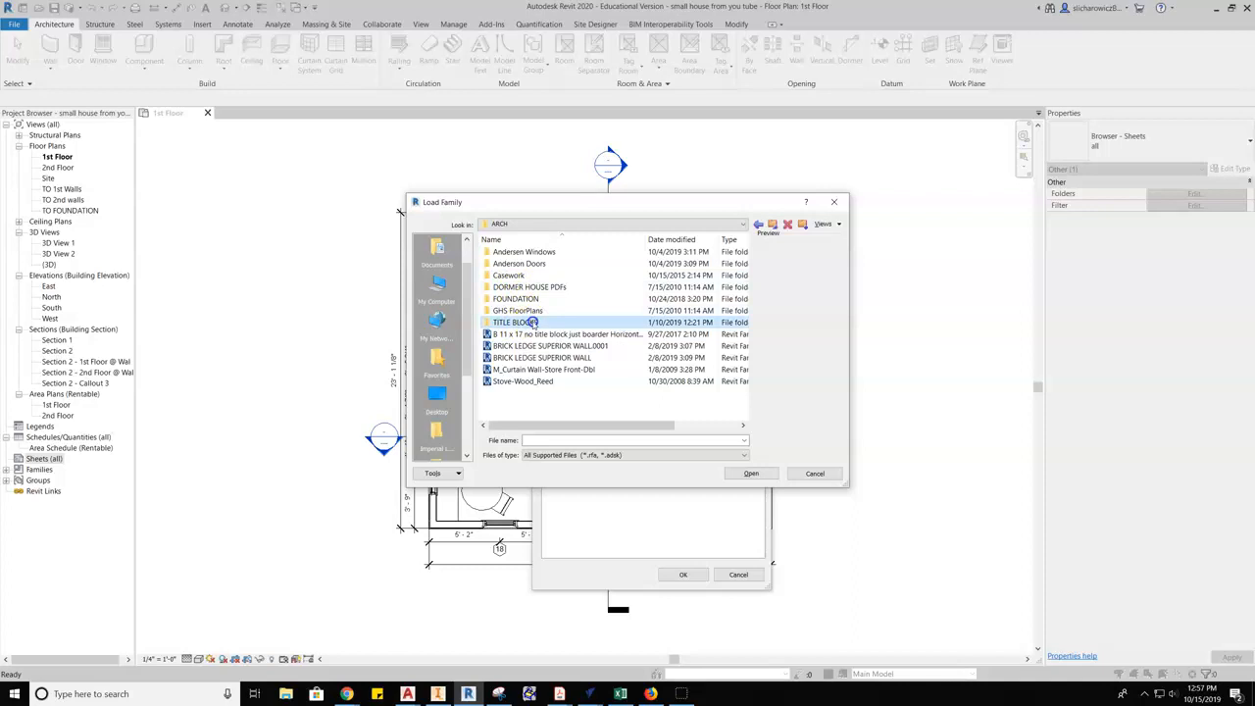
pyautogui.doubleClick(533, 325)
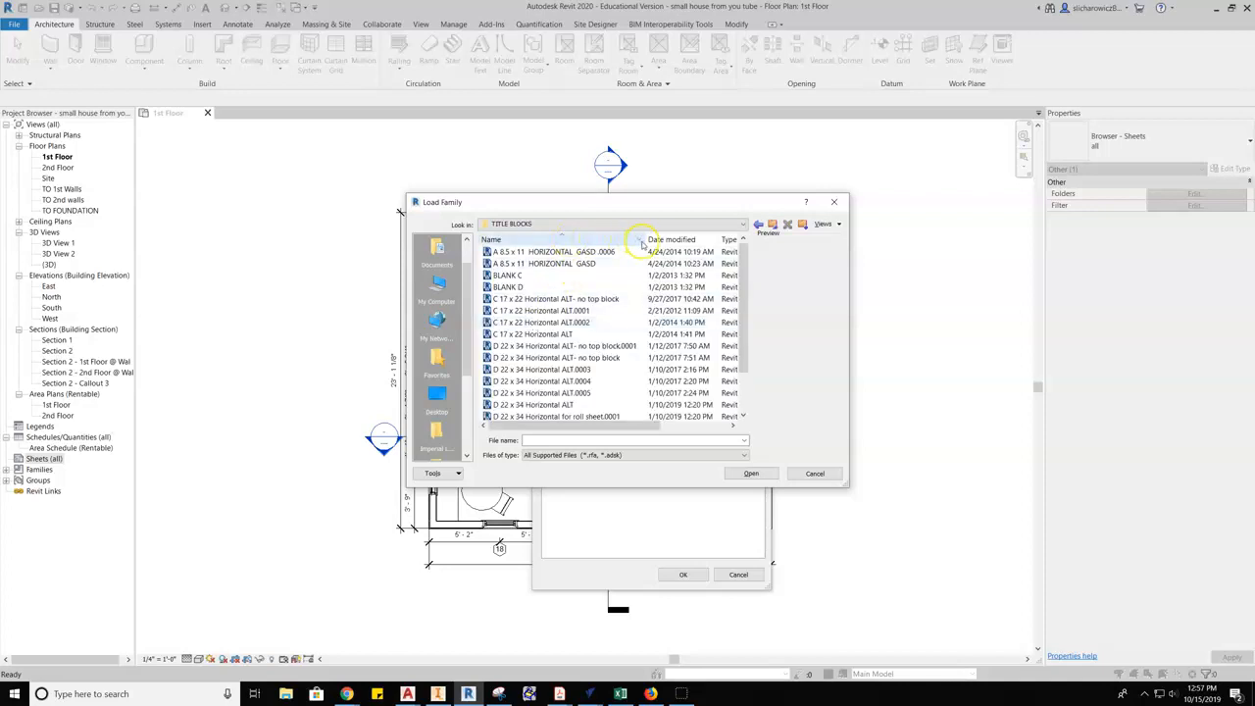
# Step: Load the GASD BOTTOM B 11 x 17 Horizontal title block, overwriting the existing version without its parameter values
pyautogui.moveTo(645, 241); pyautogui.dragTo(684, 241)
pyautogui.scroll(-1, 589, 281)
pyautogui.scroll(-1, 589, 281)
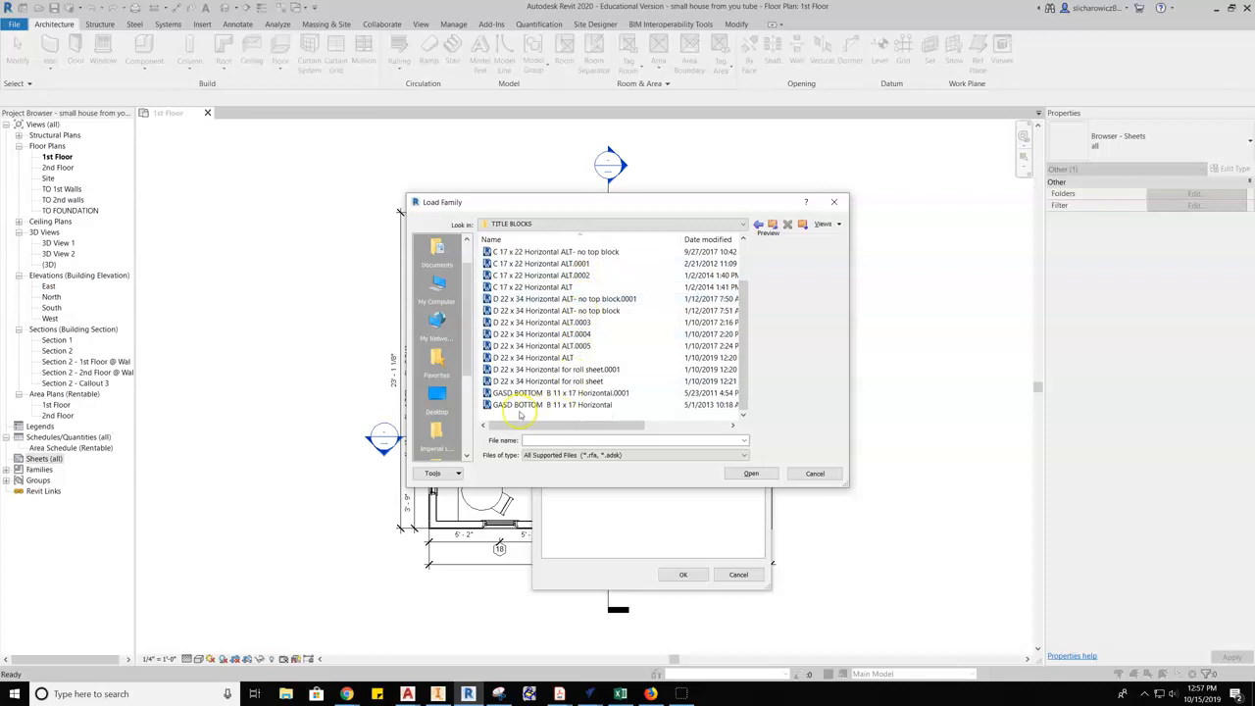
pyautogui.click(627, 394)
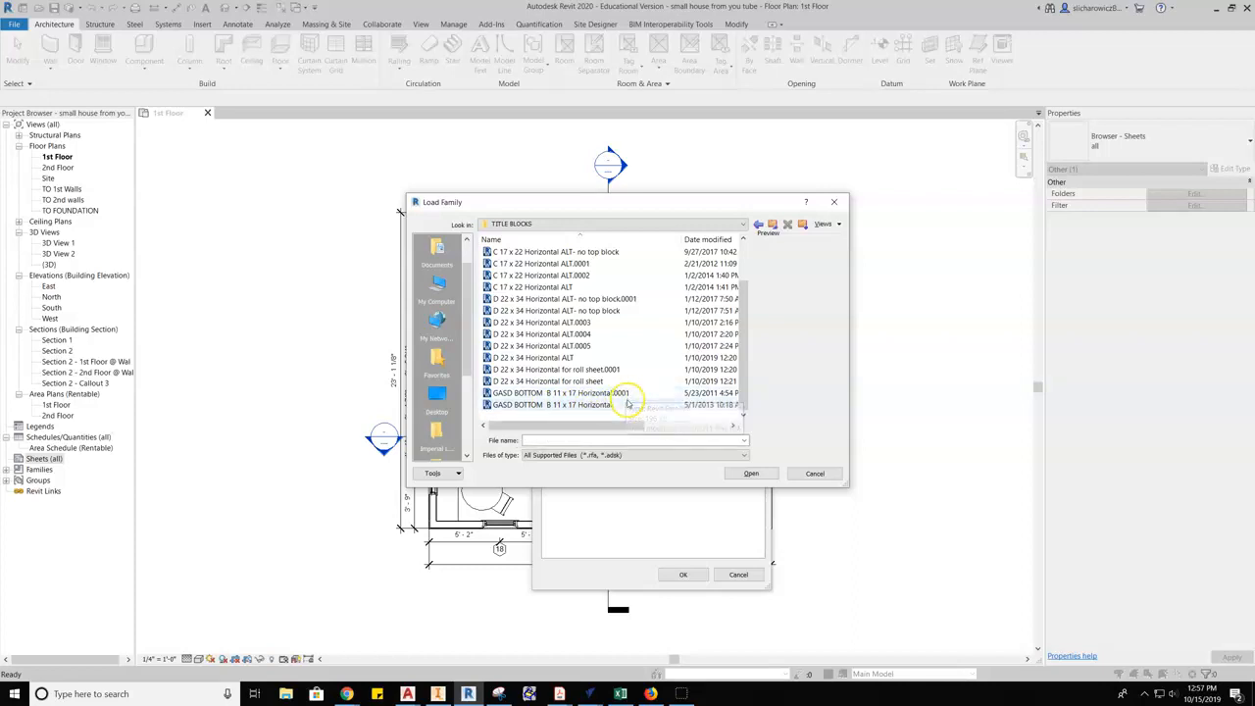
pyautogui.click(608, 405)
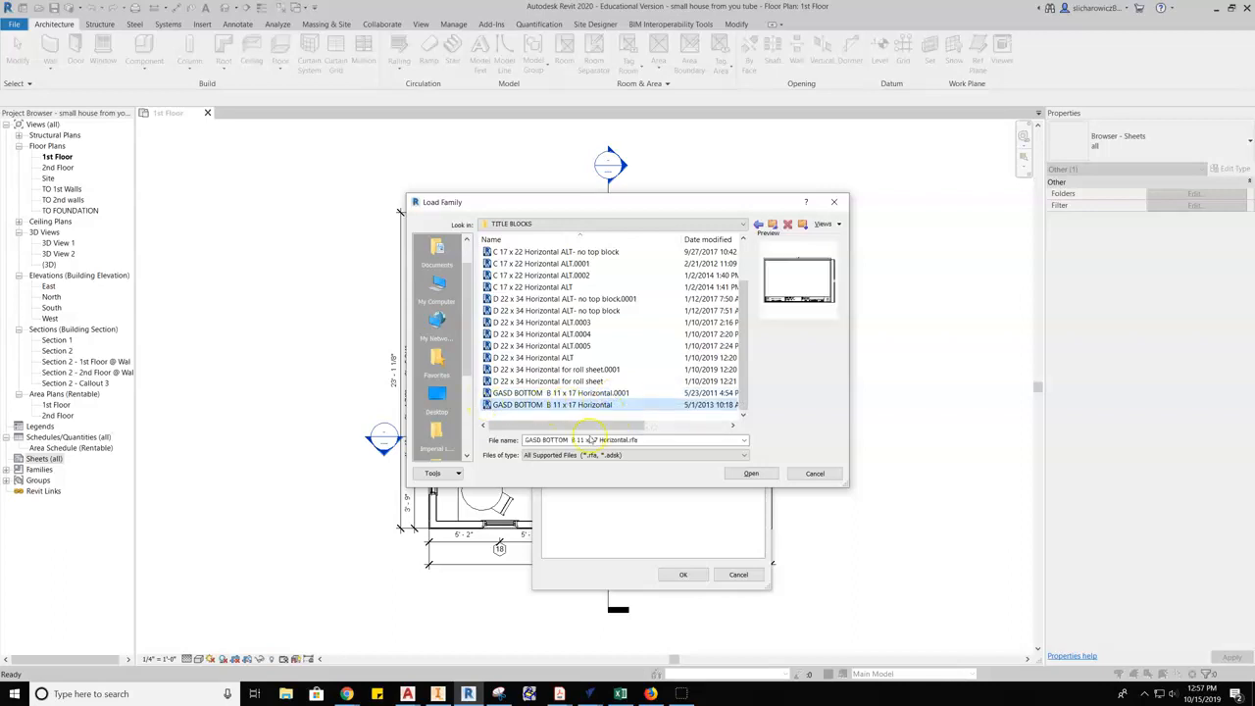
pyautogui.click(748, 474)
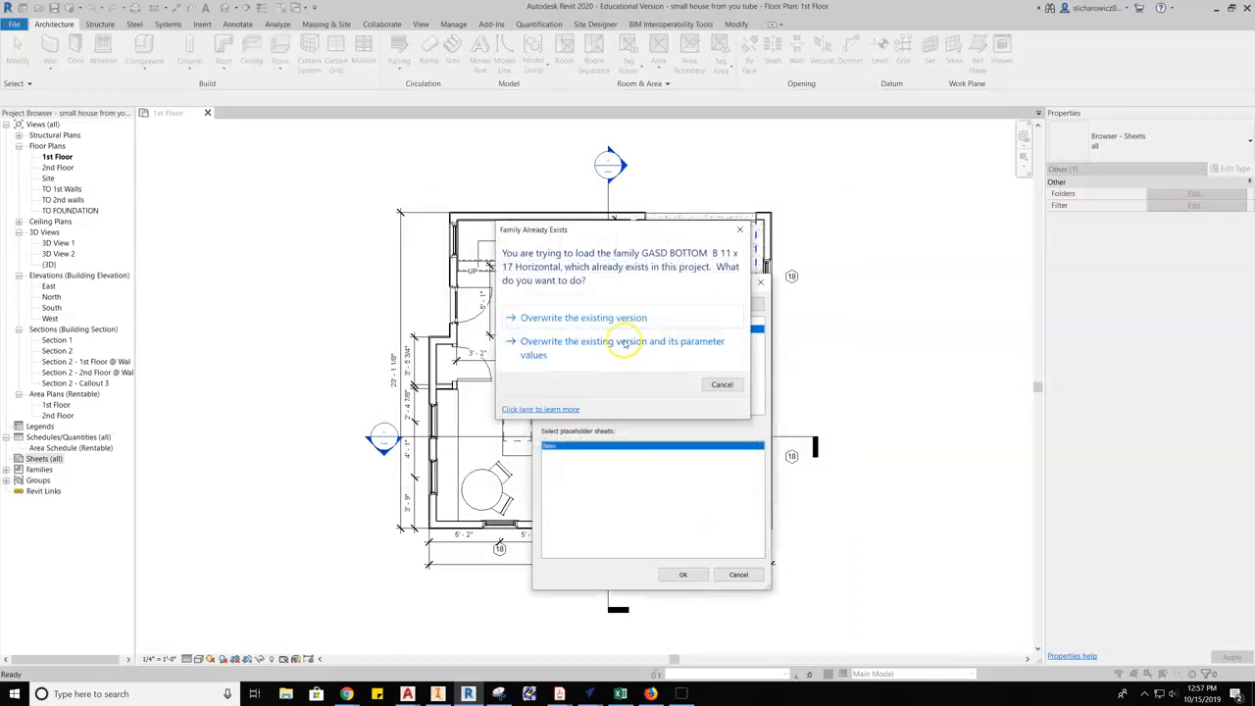
pyautogui.click(565, 317)
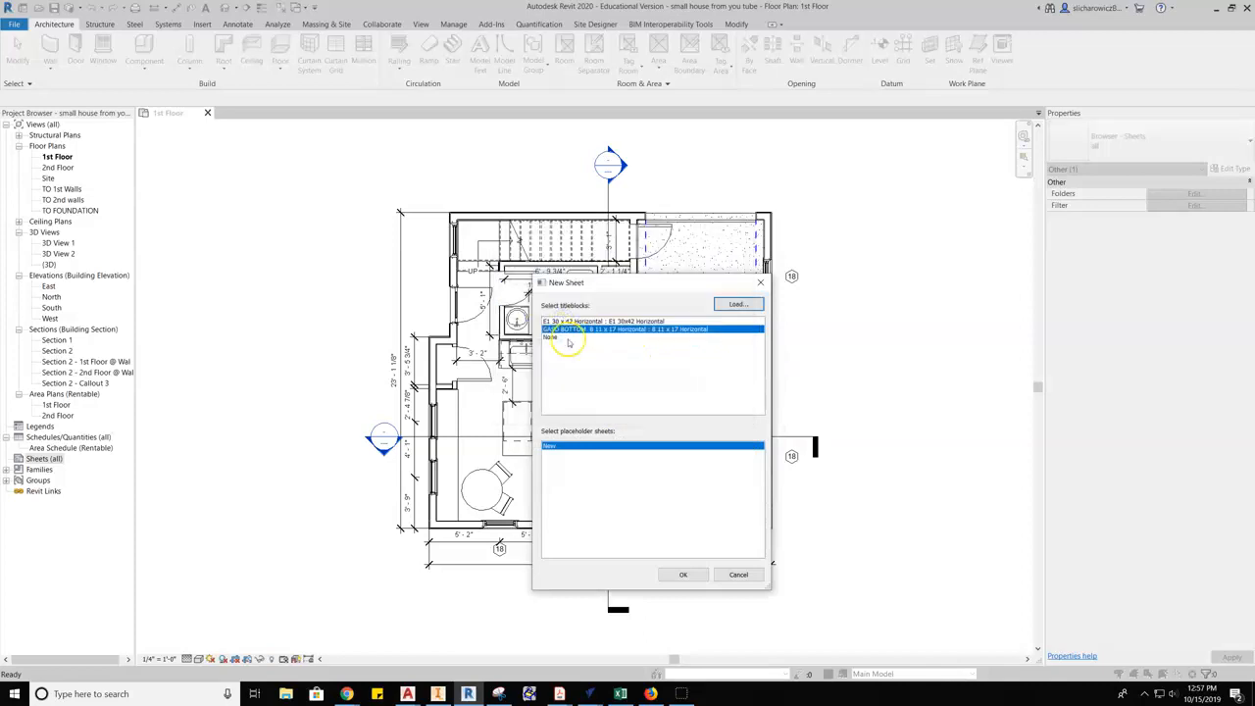
# Step: Create a sheet with the GASD BOTTOM B 11 x 17 Horizontal title block and place the 1st Floor plan view on it
pyautogui.click(677, 330)
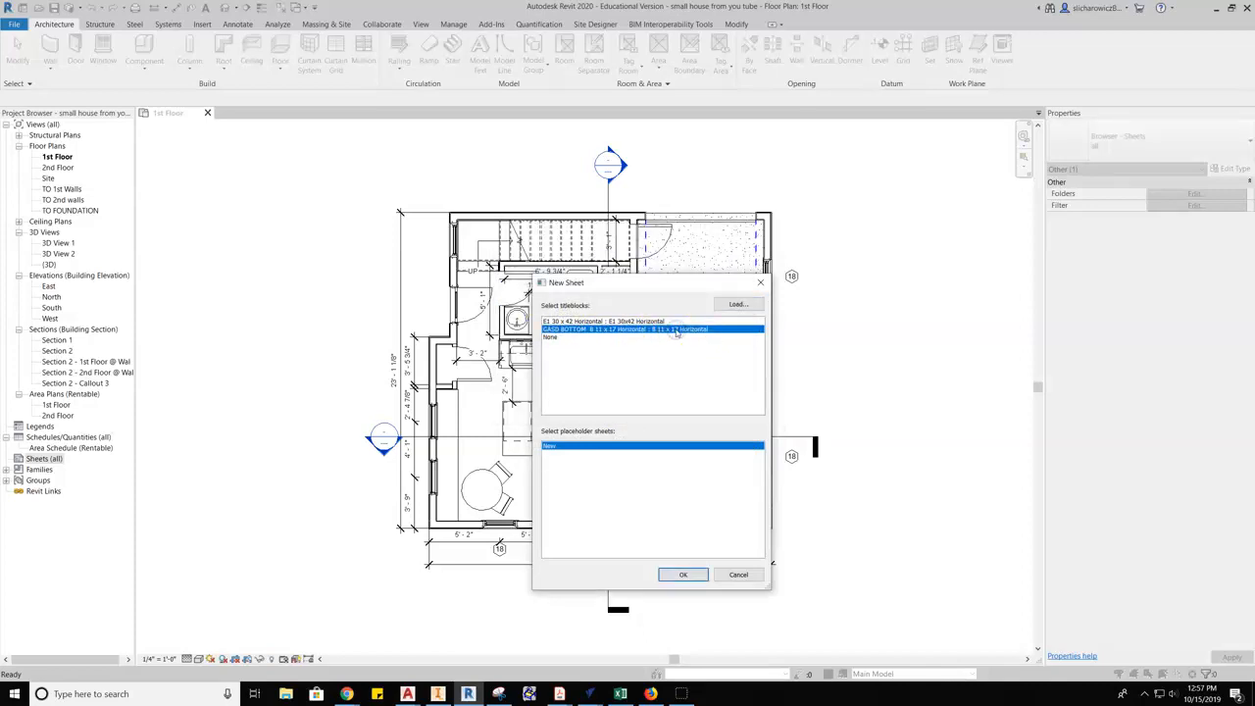
pyautogui.click(680, 573)
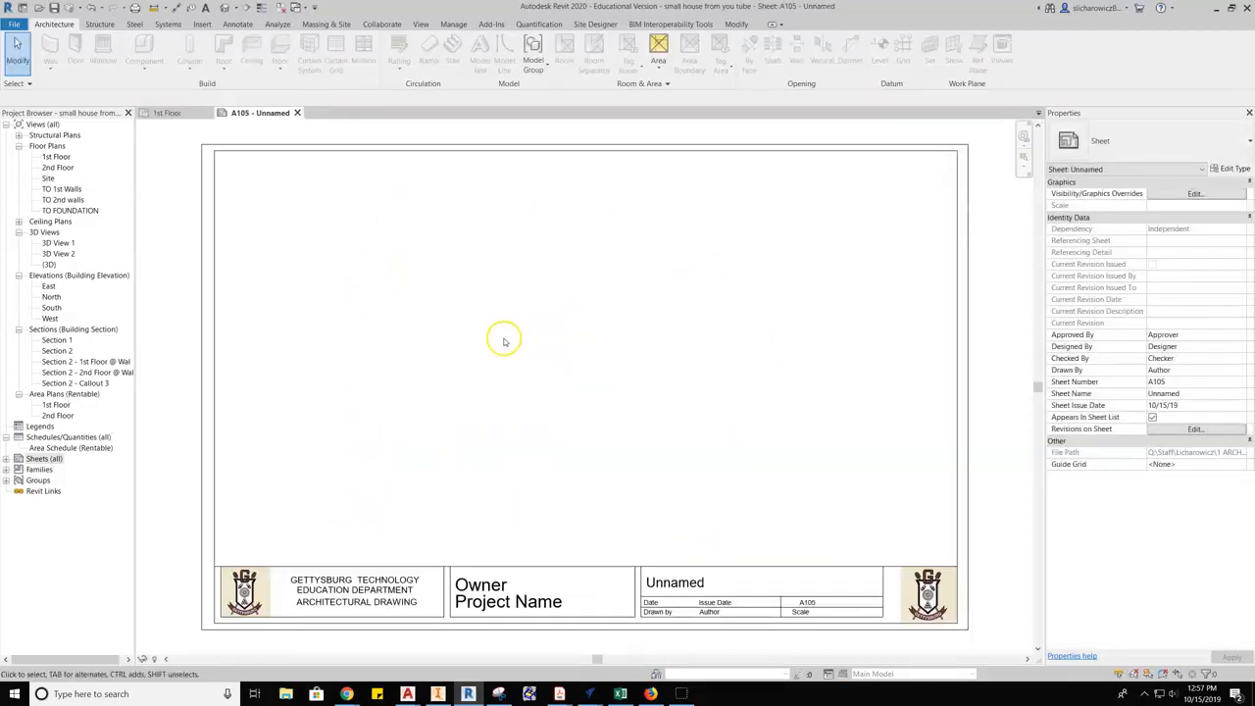
pyautogui.click(51, 157)
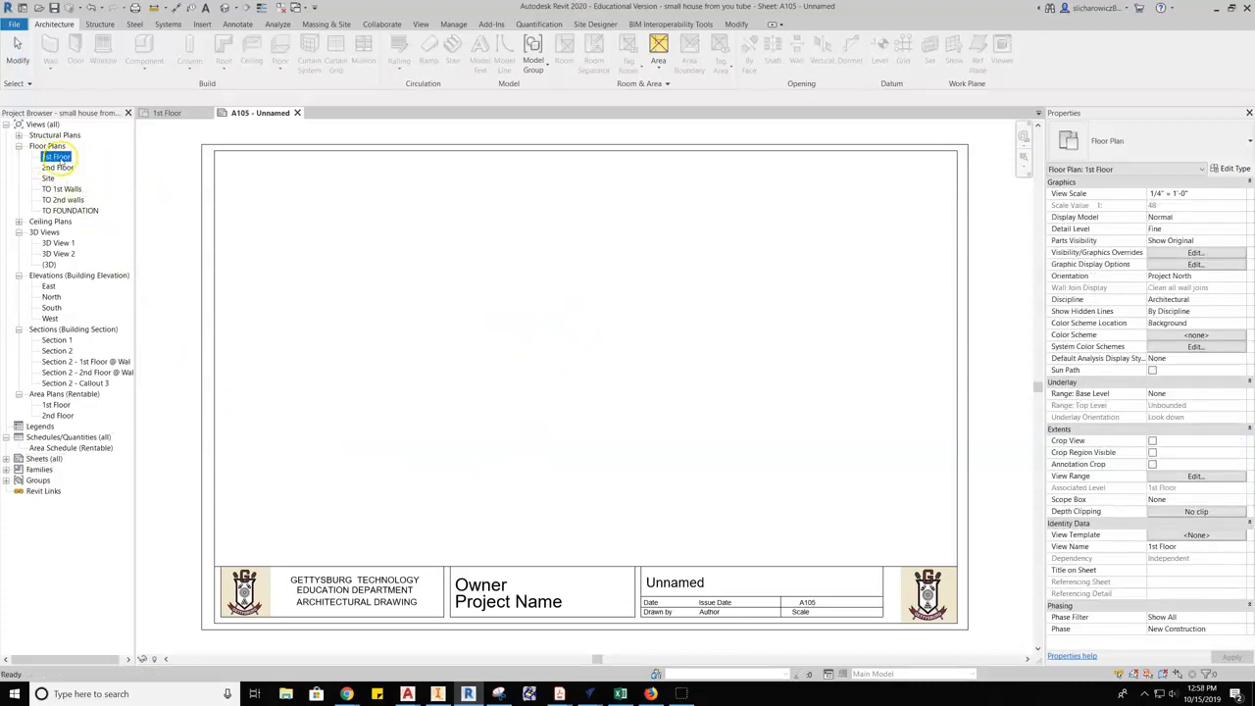
pyautogui.moveTo(81, 157); pyautogui.dragTo(638, 356)
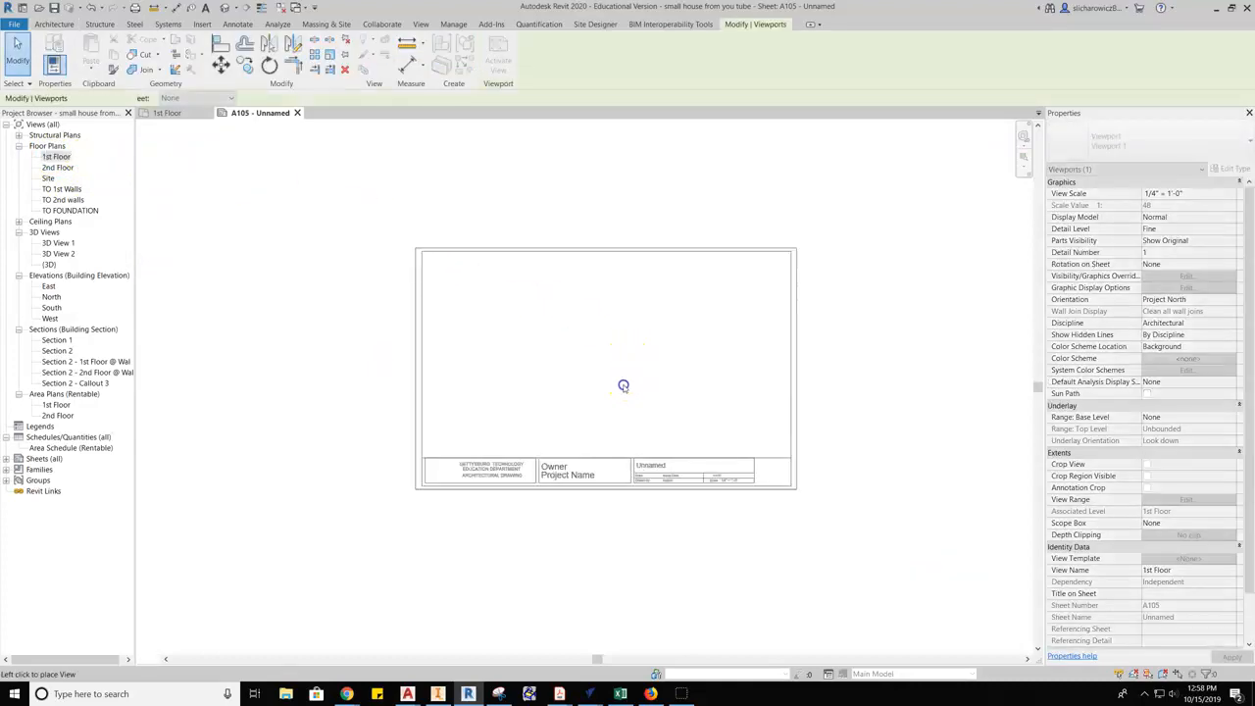
pyautogui.click(626, 382)
pyautogui.scroll(-2, 633, 383)
pyautogui.scroll(-3, 638, 384)
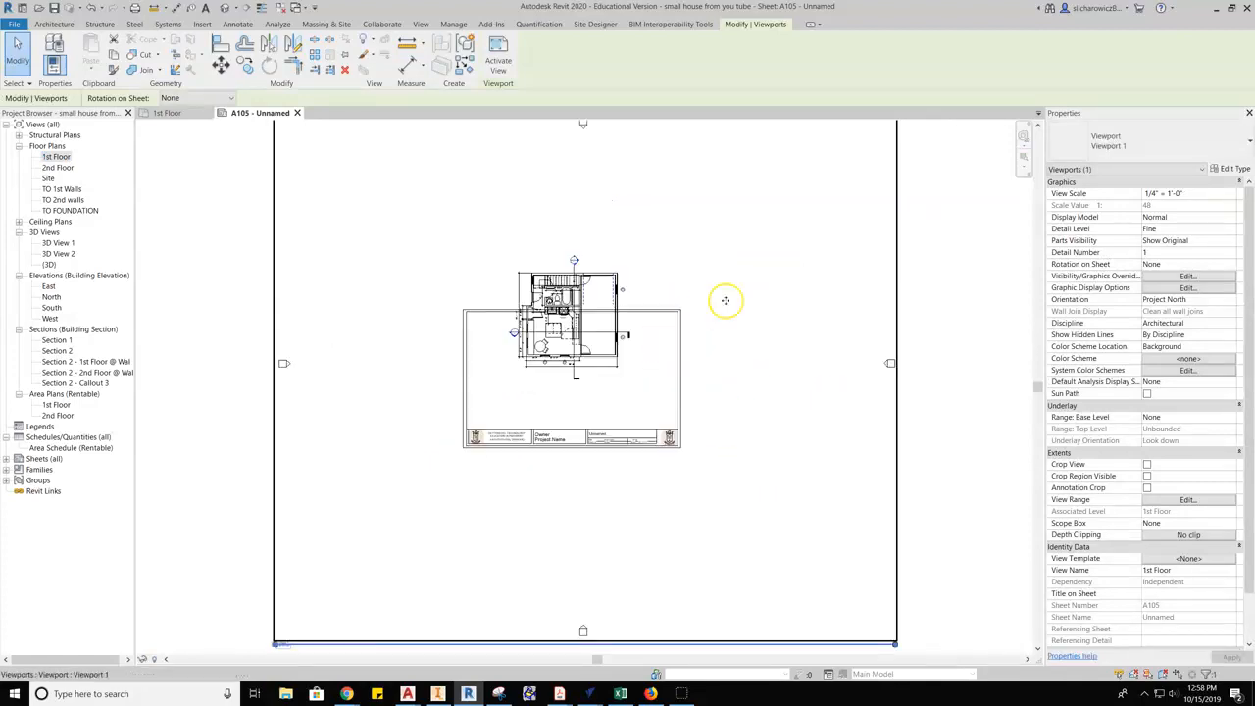
pyautogui.click(941, 325)
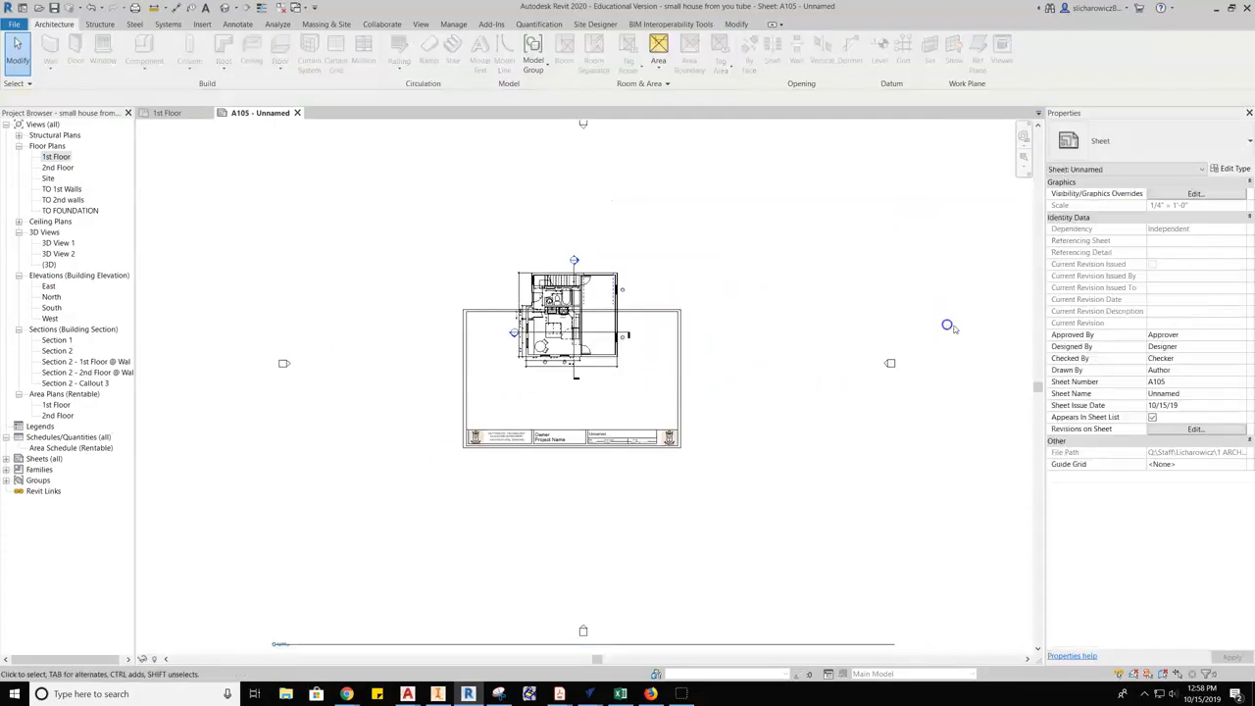
# Step: Move the title block up on the sheet so its border surrounds the 1st Floor plan
pyautogui.click(638, 309)
pyautogui.click(615, 309)
pyautogui.moveTo(638, 302); pyautogui.dragTo(642, 266)
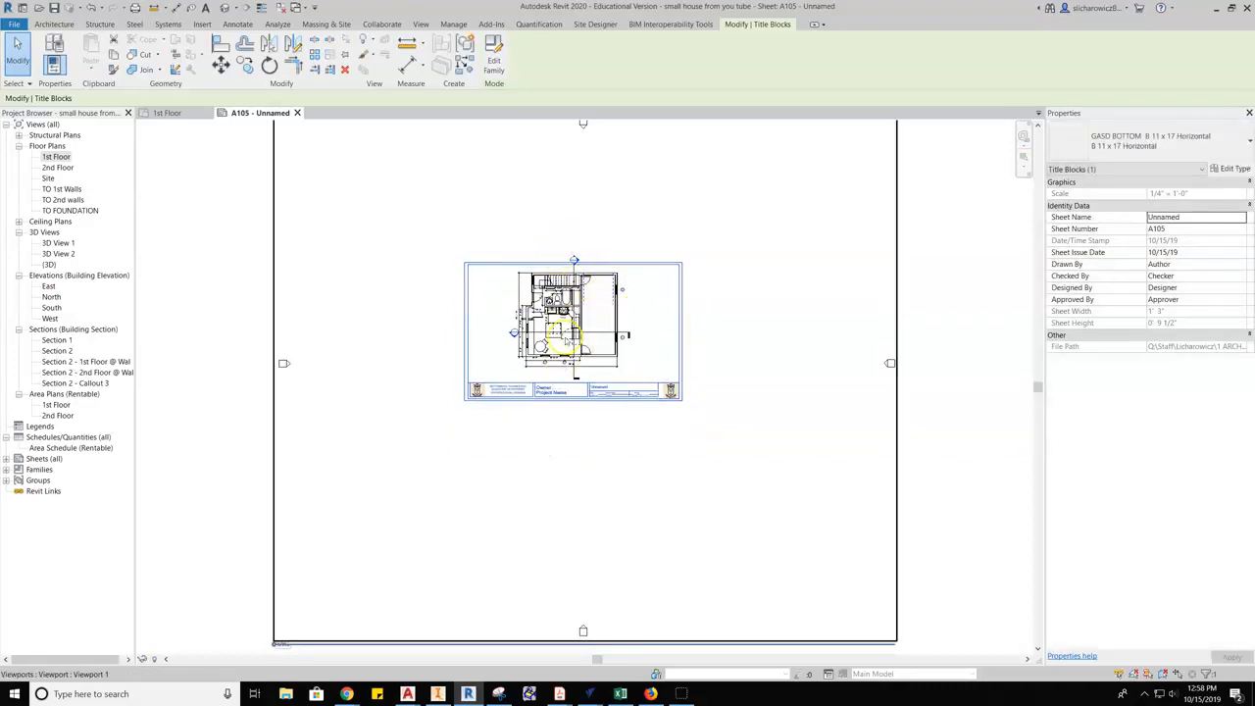
# Step: Activate the floor plan viewport and shorten the vertical section line so its lower end sits just below the 25'-0" dimension
pyautogui.scroll(6, 578, 348)
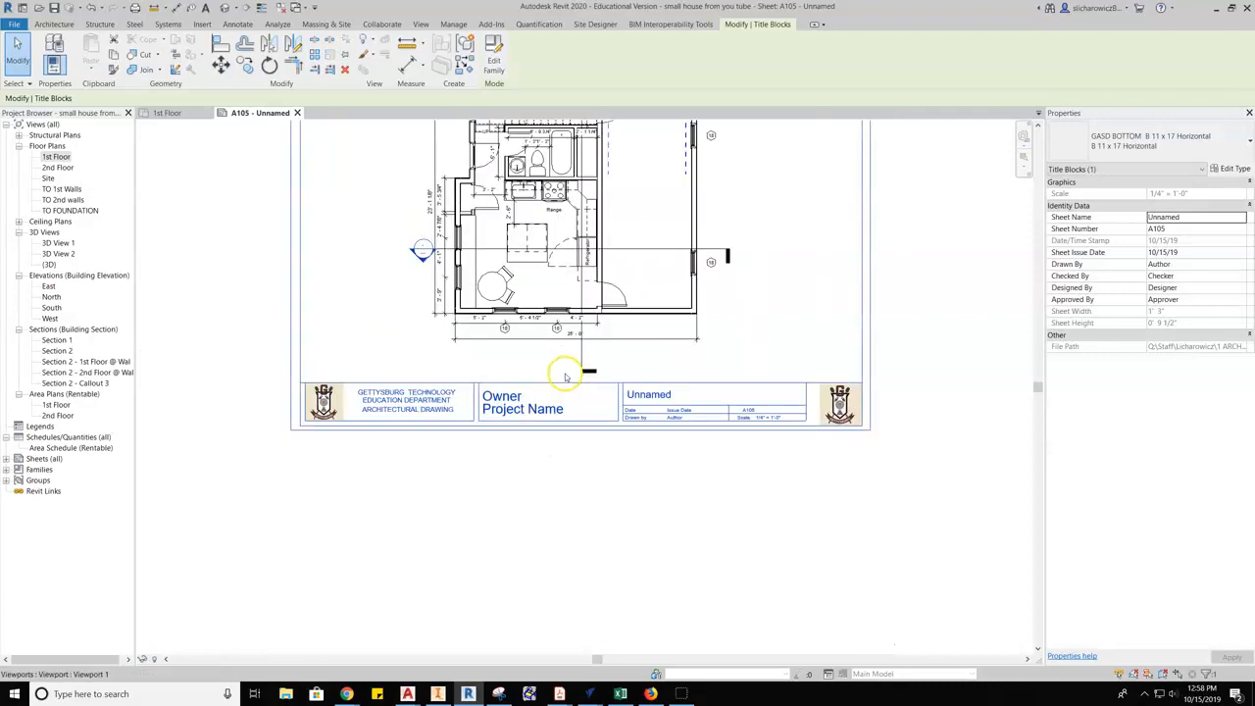
pyautogui.scroll(4, 594, 348)
pyautogui.scroll(-5, 688, 374)
pyautogui.click(715, 368)
pyautogui.doubleClick(715, 369)
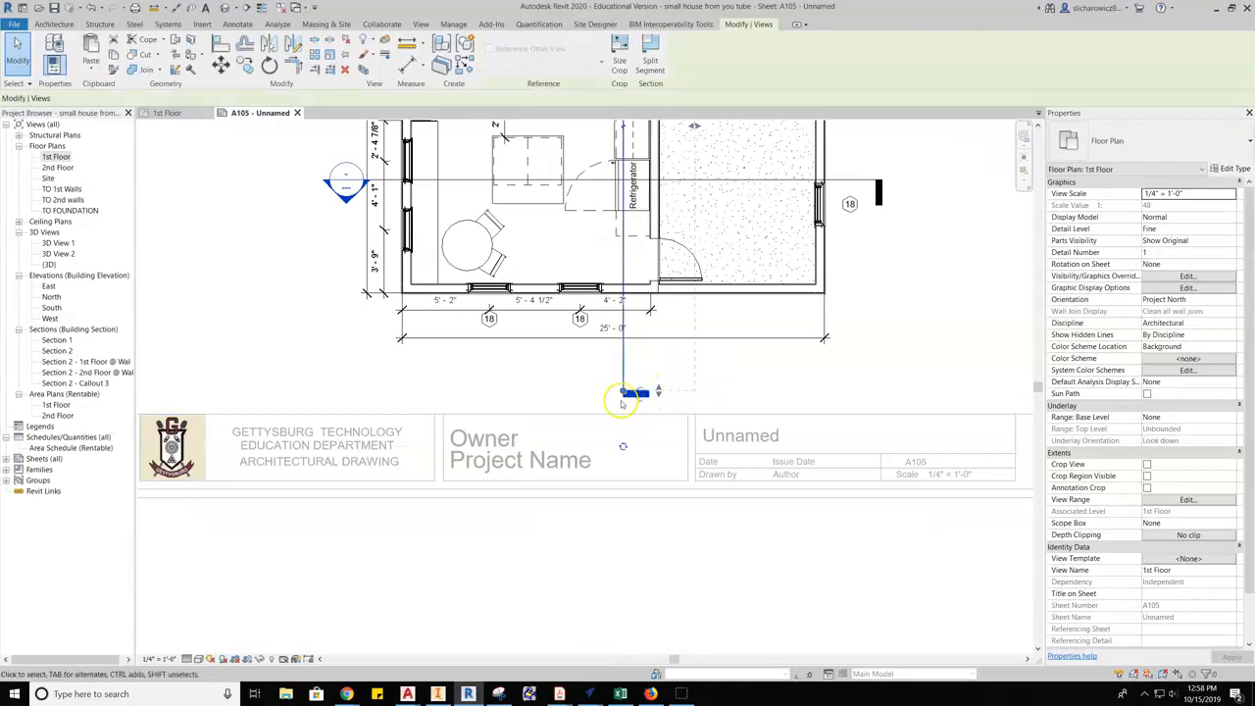
pyautogui.click(635, 392)
pyautogui.moveTo(622, 389); pyautogui.dragTo(622, 355)
pyautogui.click(693, 406)
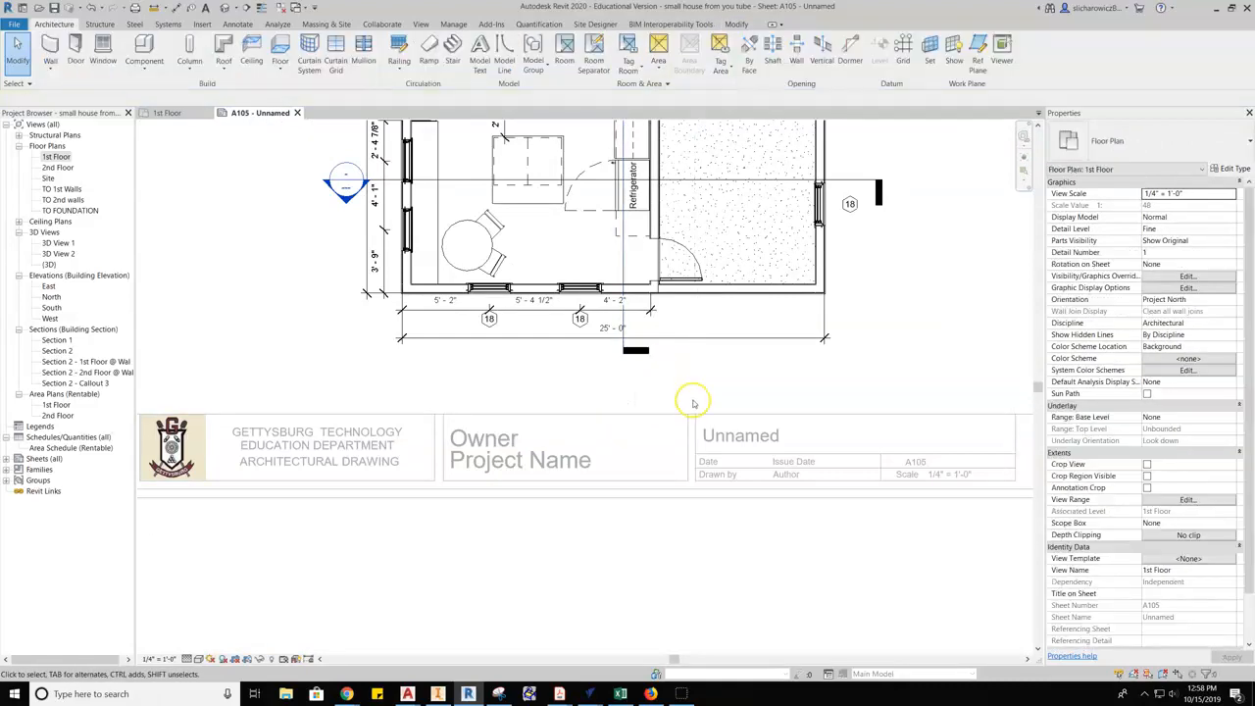
# Step: Check the plan's fit and the scale in the title block, and deactivate the floor plan view
pyautogui.scroll(-3, 699, 392)
pyautogui.scroll(-1, 699, 390)
pyautogui.moveTo(720, 228); pyautogui.dragTo(670, 312, button='middle')
pyautogui.scroll(1, 673, 312)
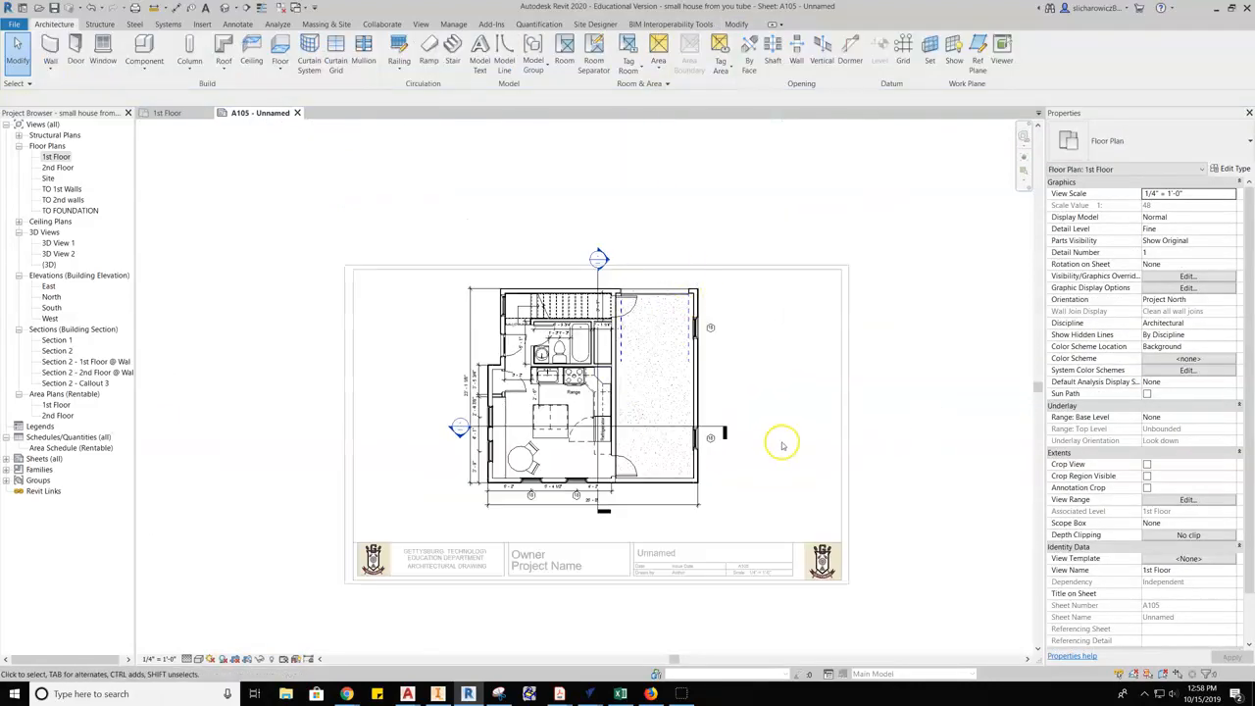
pyautogui.moveTo(781, 446); pyautogui.dragTo(760, 375, button='middle')
pyautogui.scroll(4, 752, 528)
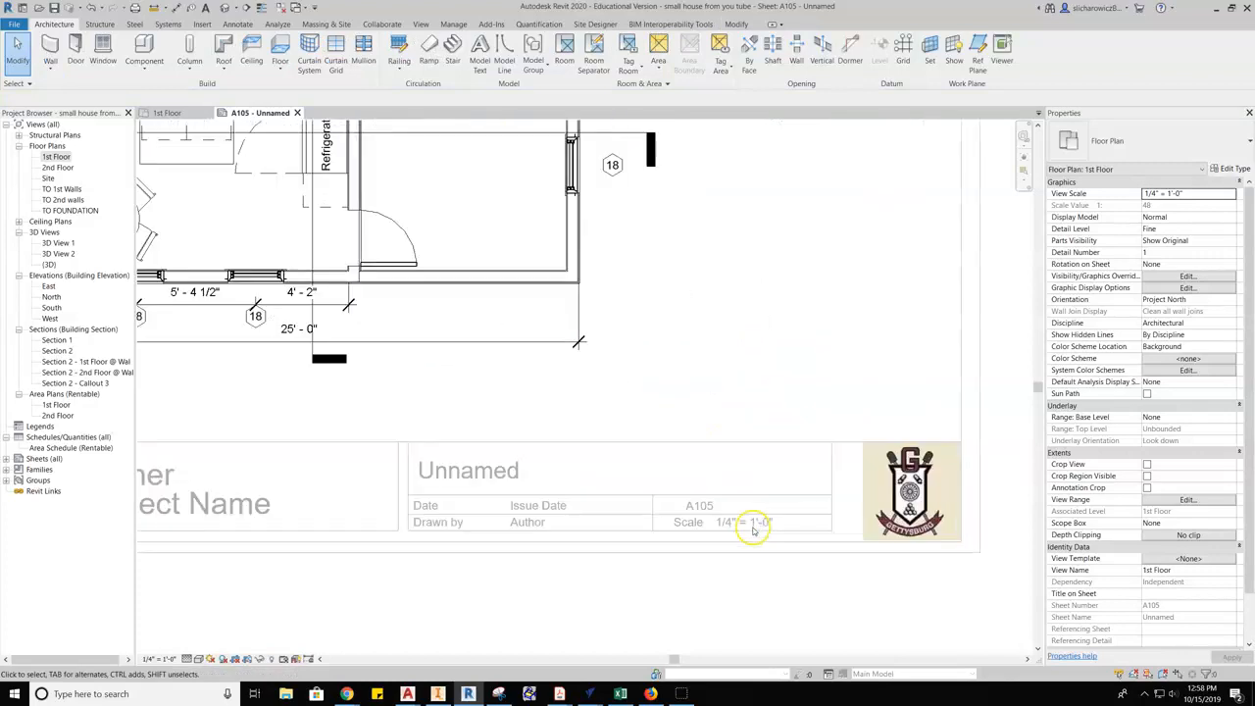
pyautogui.scroll(-3, 764, 523)
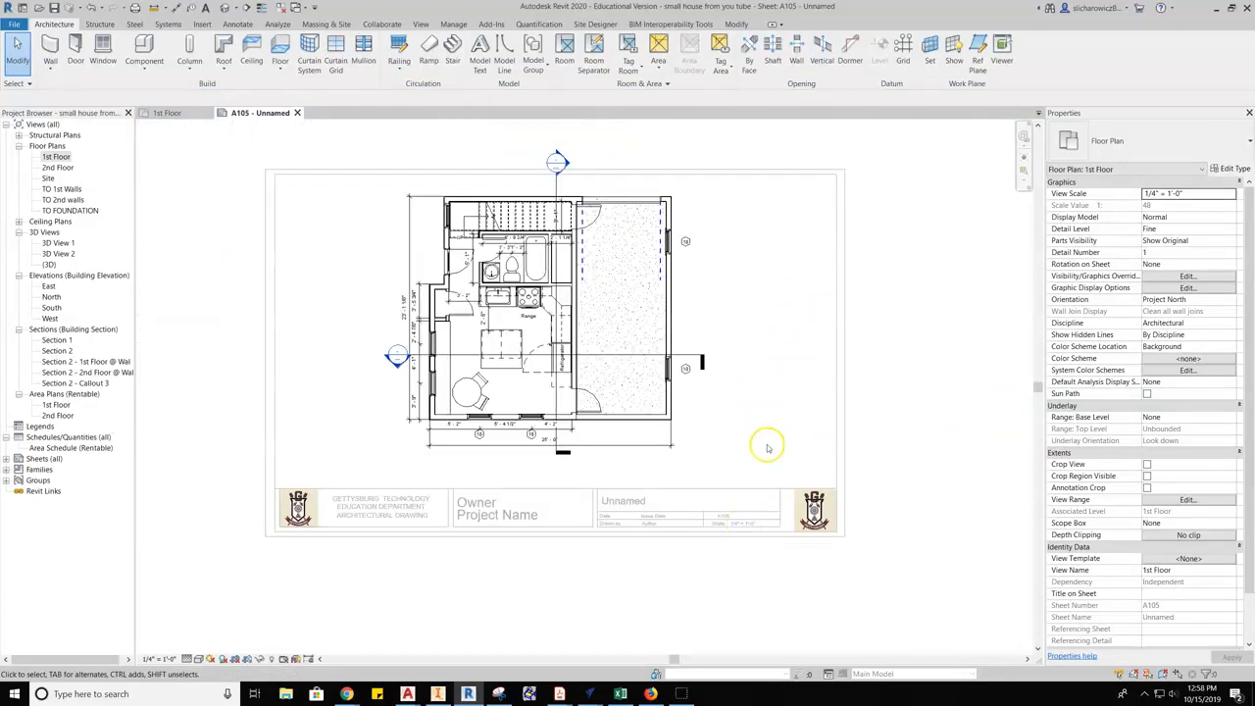
pyautogui.rightClick(712, 282)
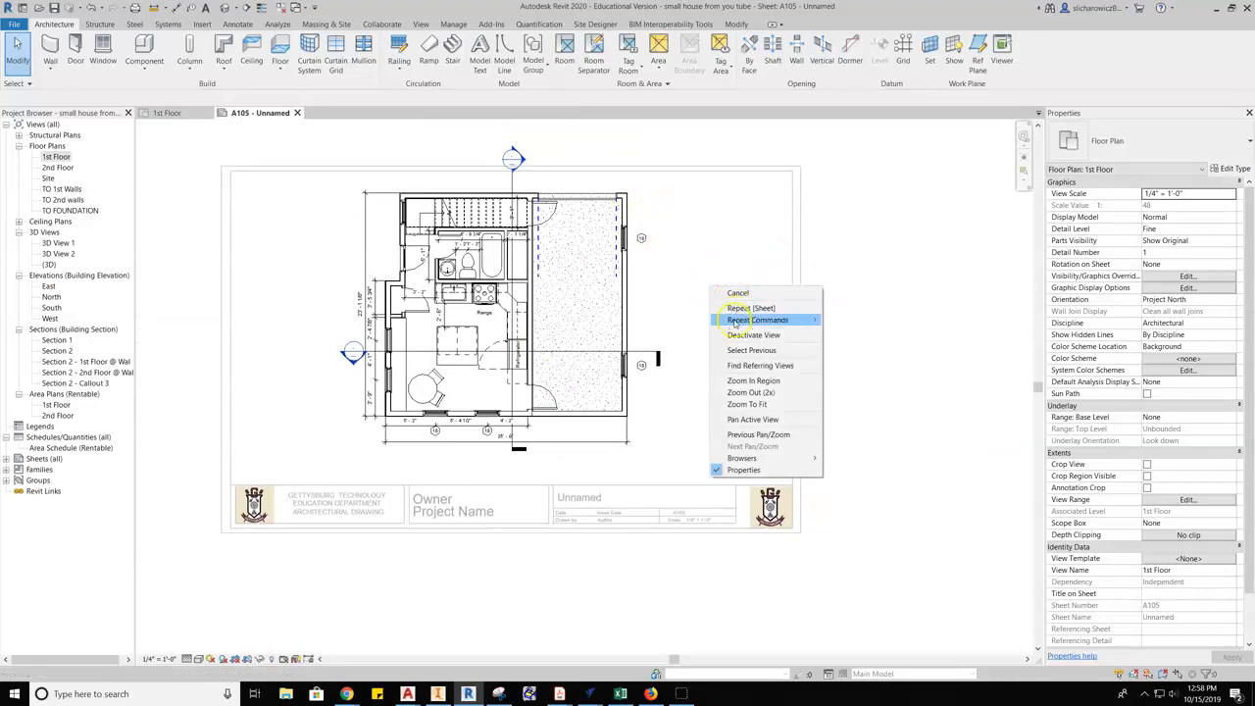
pyautogui.click(753, 336)
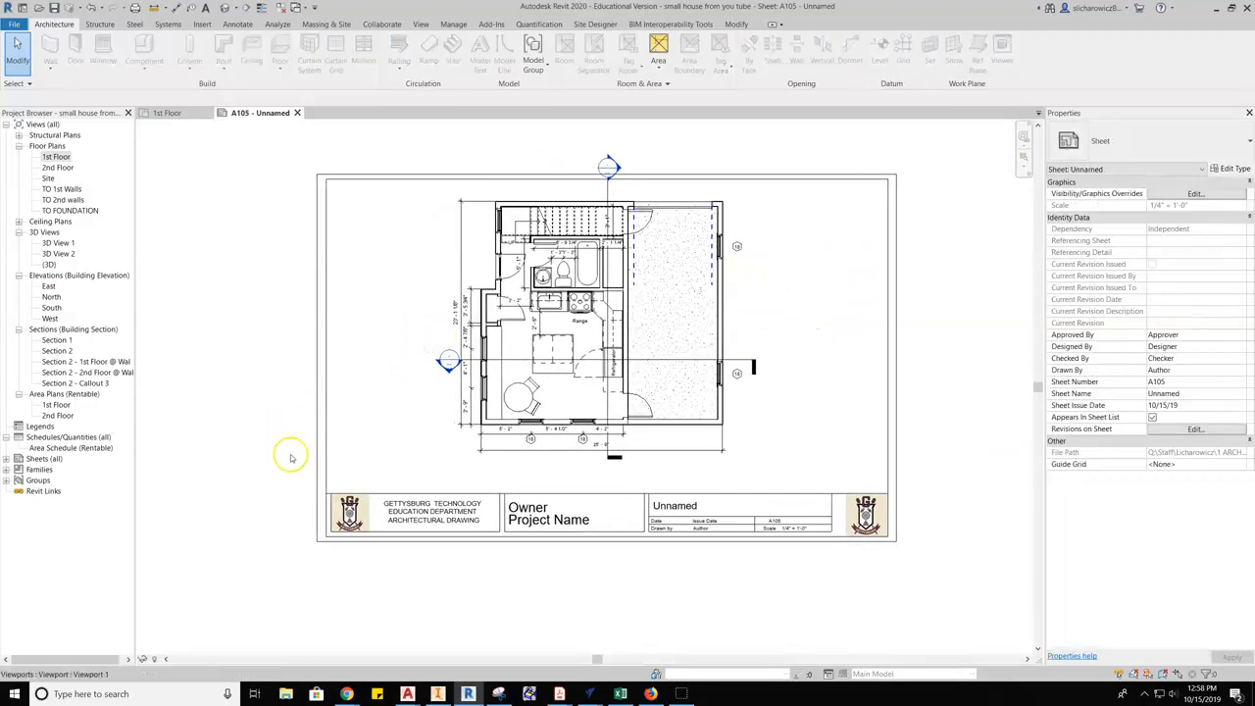
pyautogui.moveTo(252, 471); pyautogui.dragTo(270, 426, button='middle')
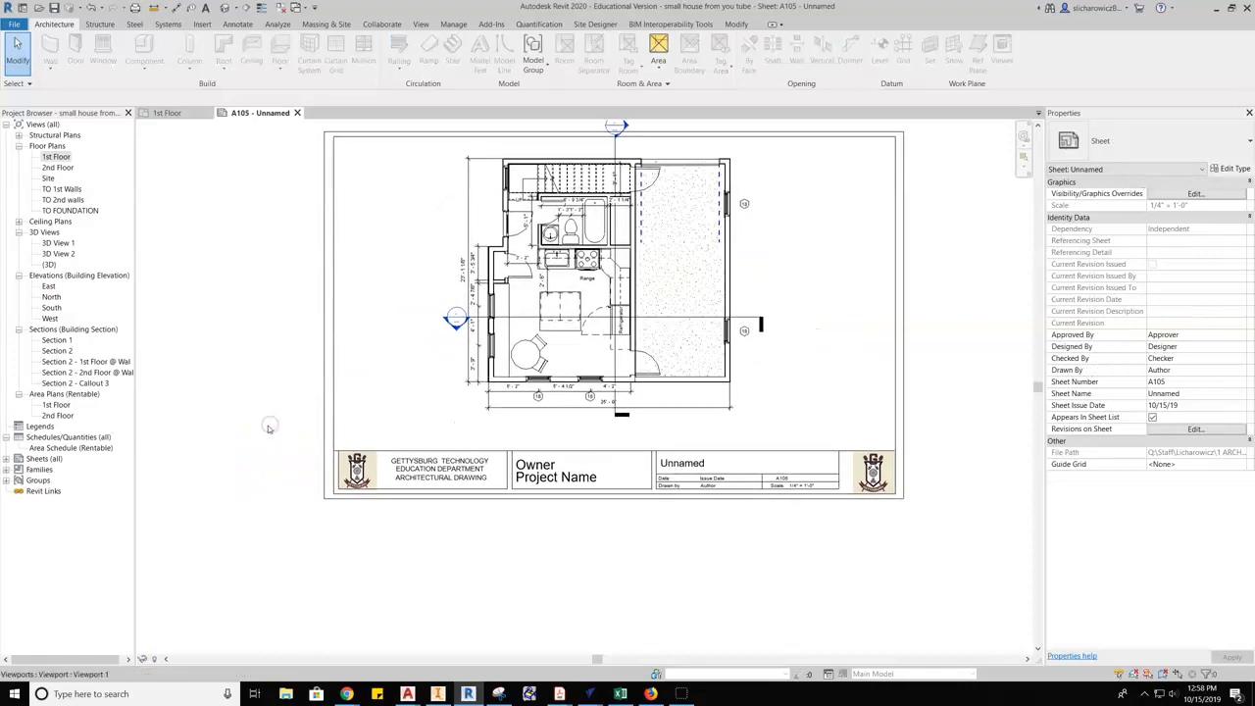
# Step: Switch to the Google Docs assignment in Chrome, review its sample section and area plan sheets, and return to Revit
pyautogui.moveTo(346, 693)
pyautogui.click(314, 632)
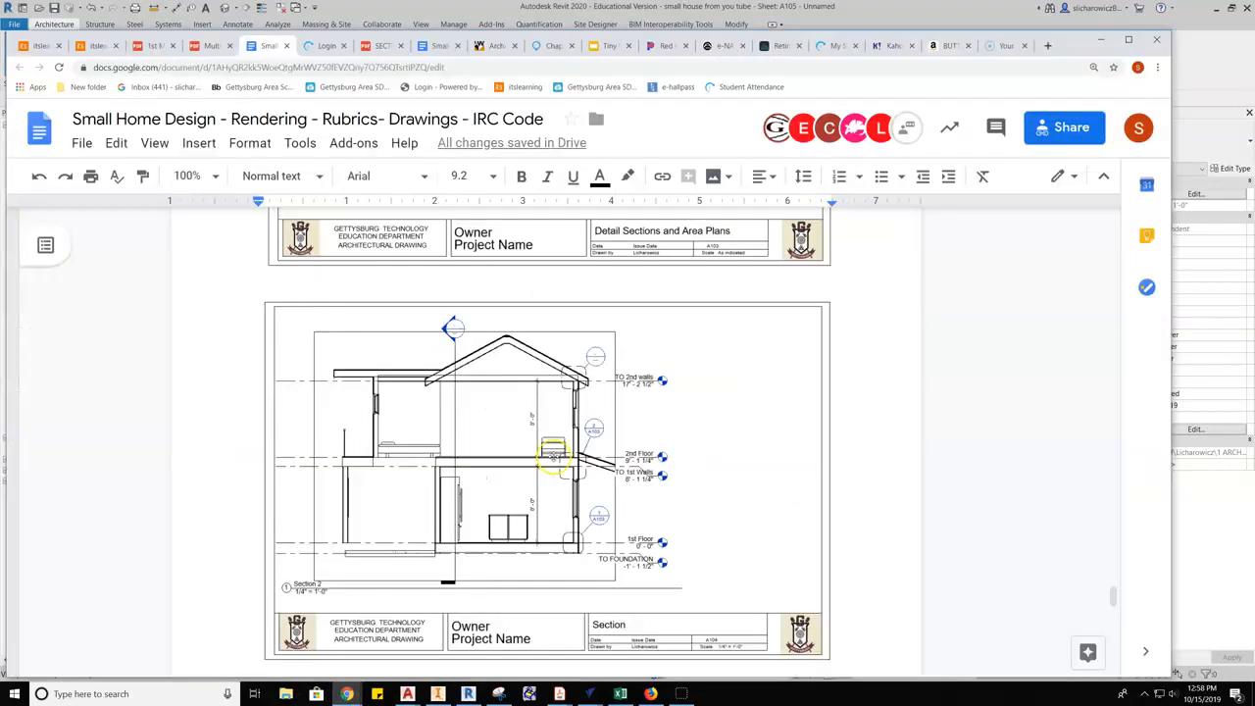
pyautogui.scroll(4, 493, 484)
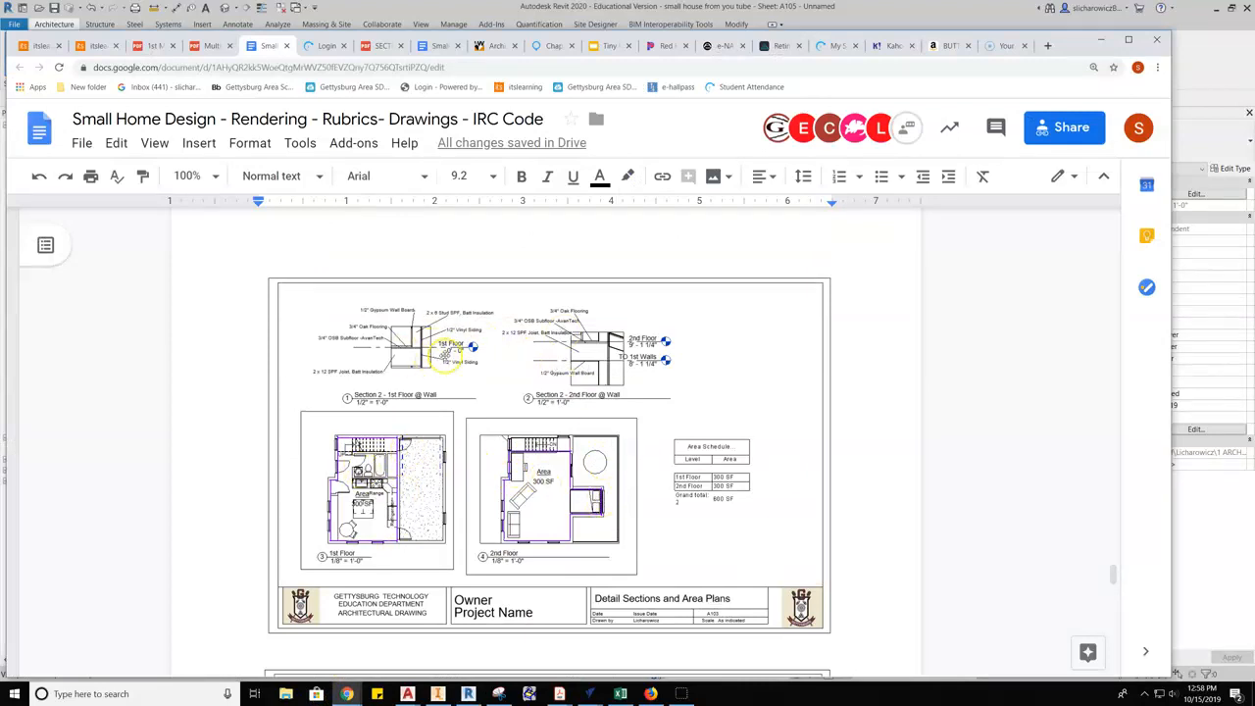
pyautogui.scroll(-4, 430, 345)
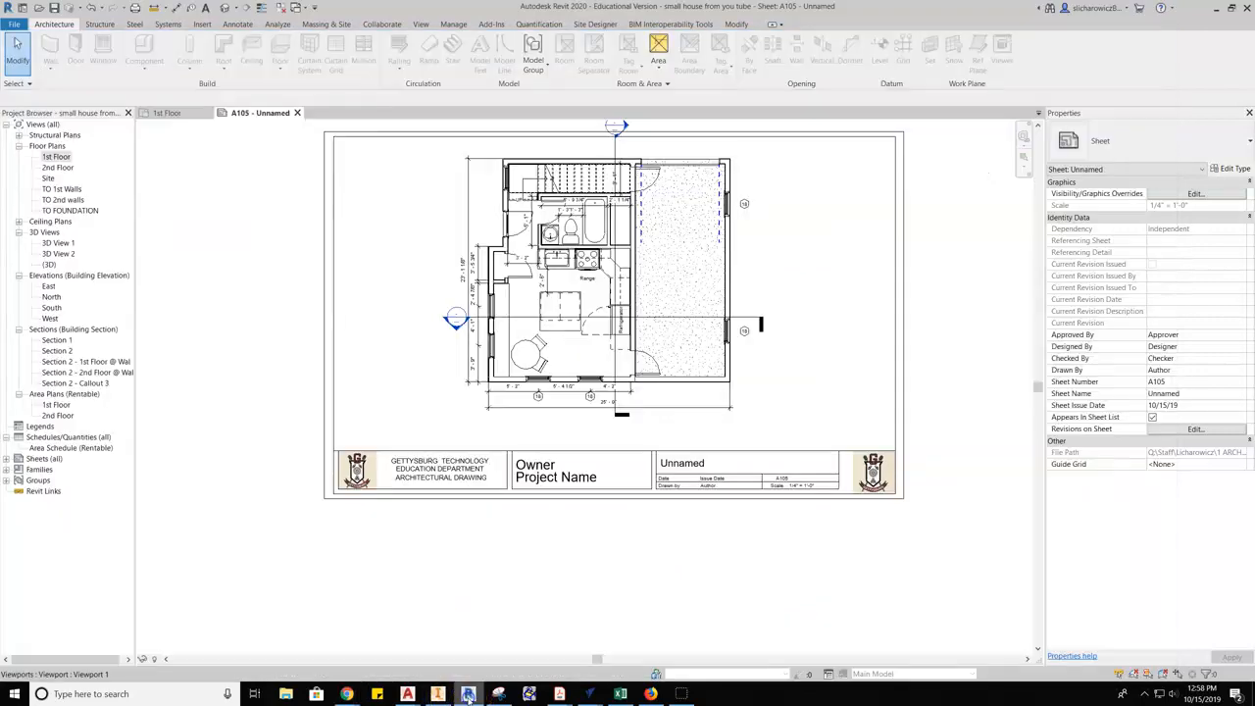
pyautogui.click(467, 693)
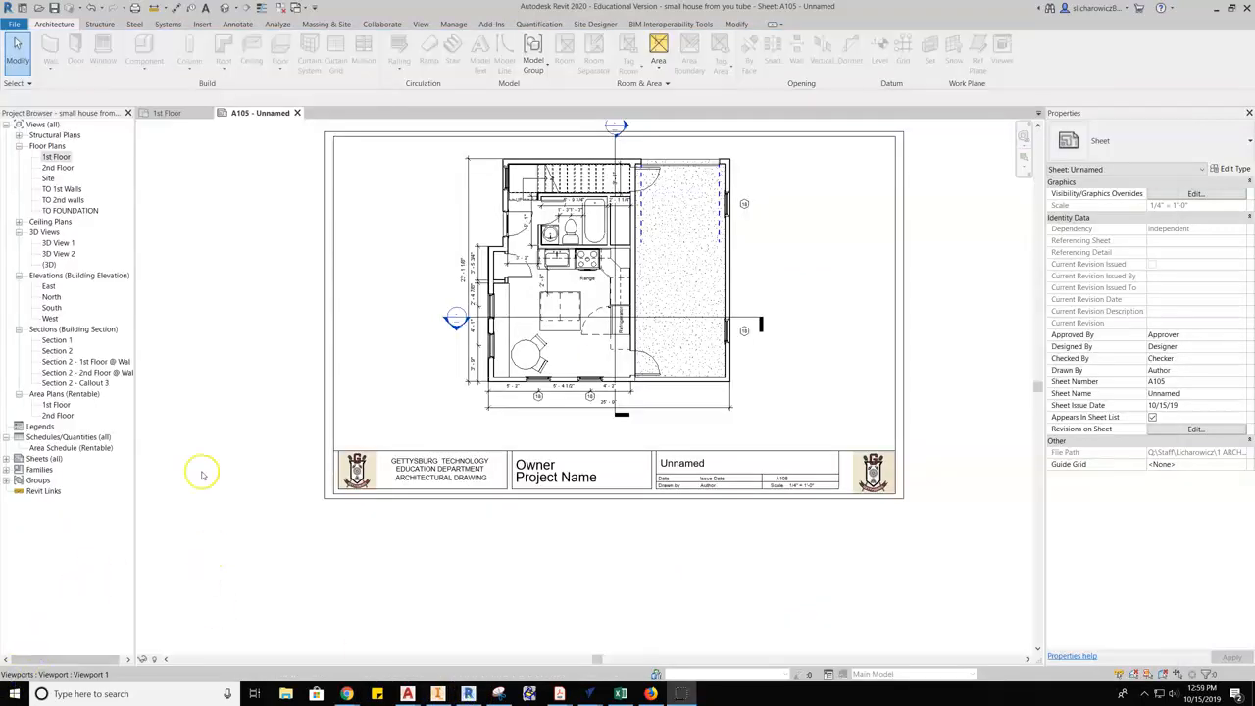
# Step: Create another new sheet with the GASD BOTTOM B 11 x 17 Horizontal title block
pyautogui.rightClick(41, 459)
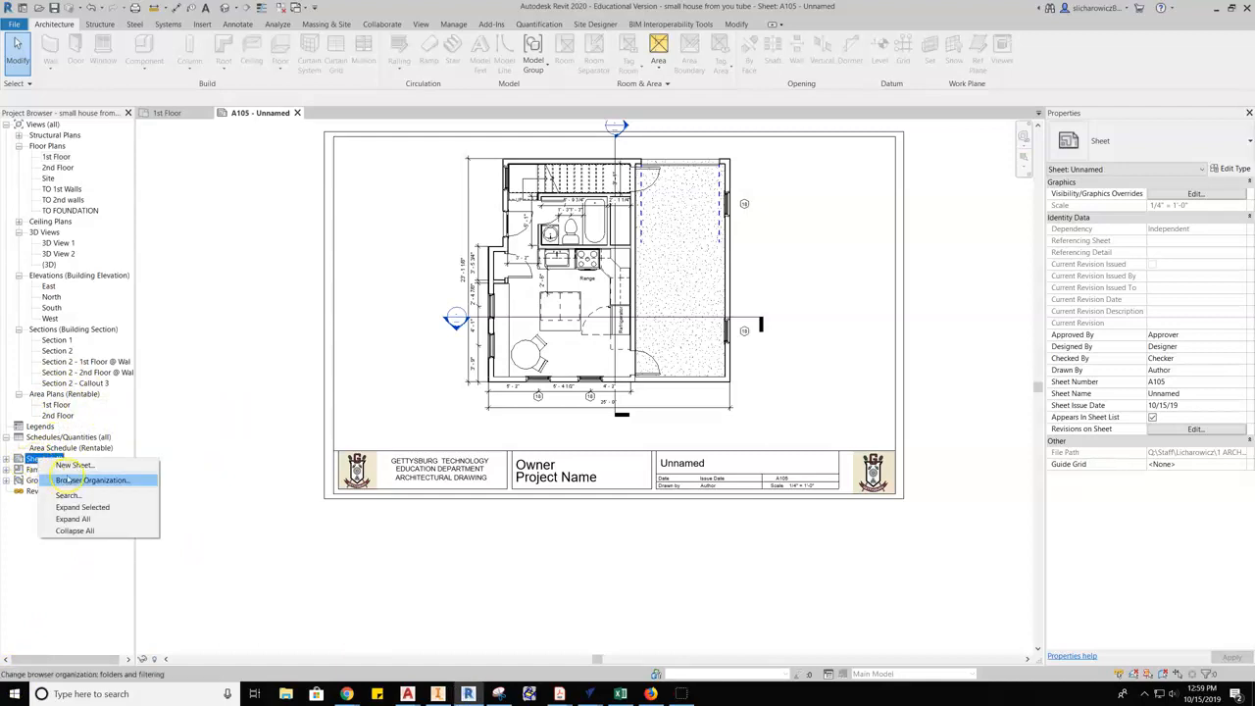
pyautogui.click(73, 465)
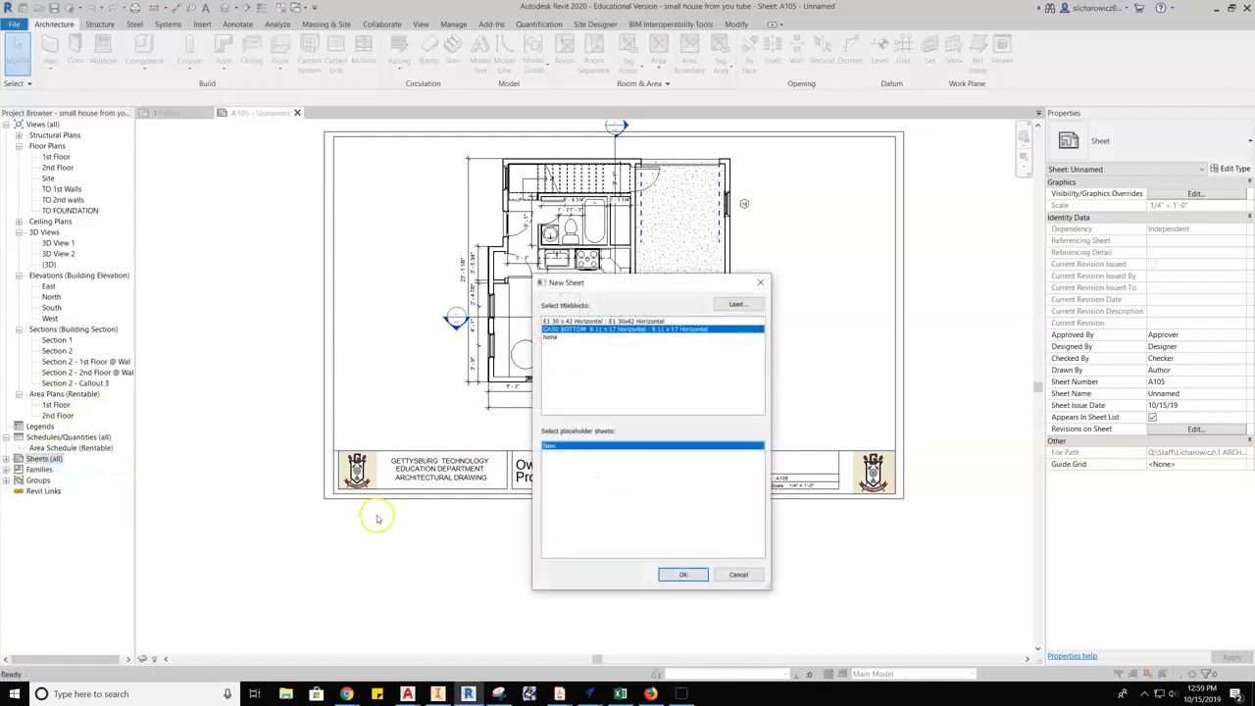
pyautogui.click(683, 574)
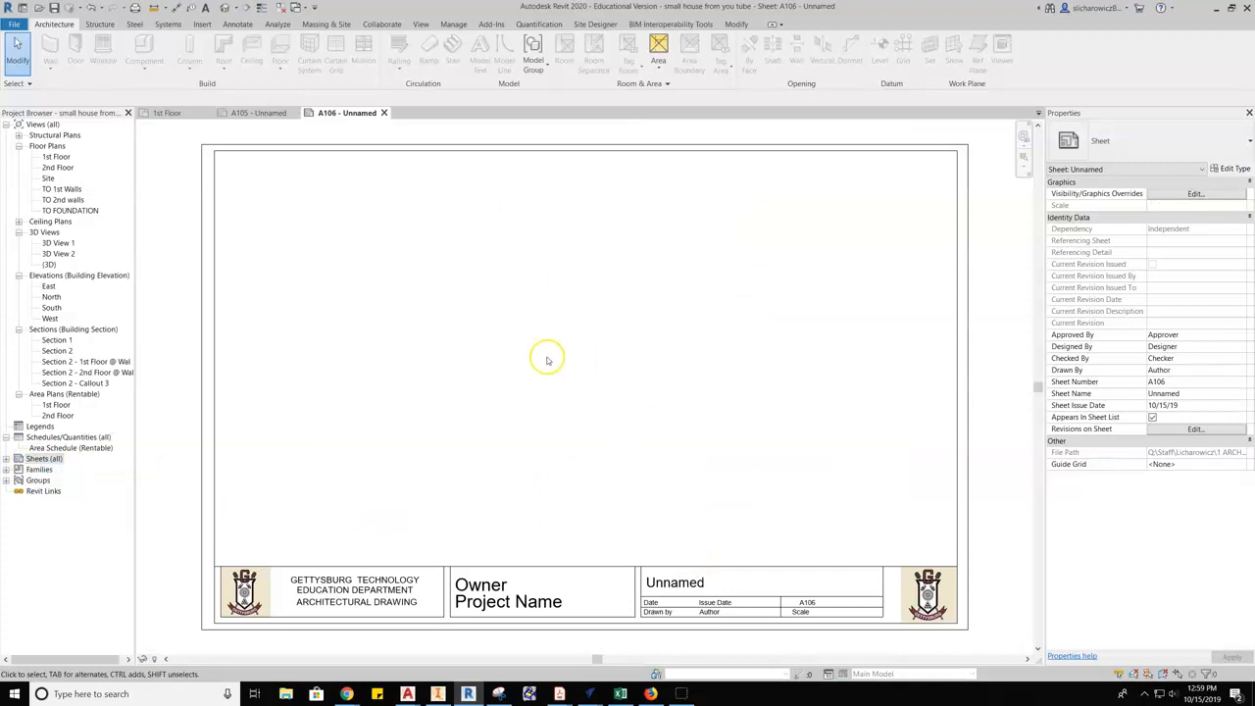
# Step: Place the rentable 1st Floor area plan in the lower left of sheet A106, just above the title block
pyautogui.click(56, 405)
pyautogui.moveTo(56, 405); pyautogui.dragTo(462, 381)
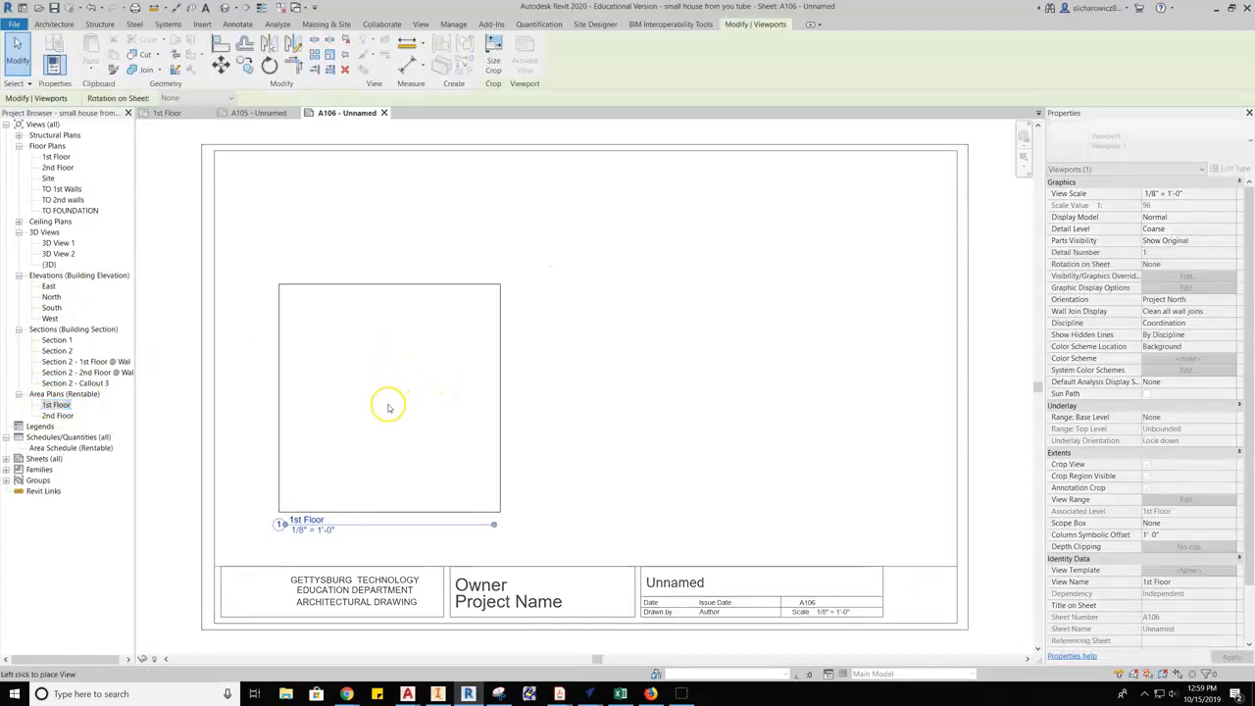
pyautogui.click(396, 446)
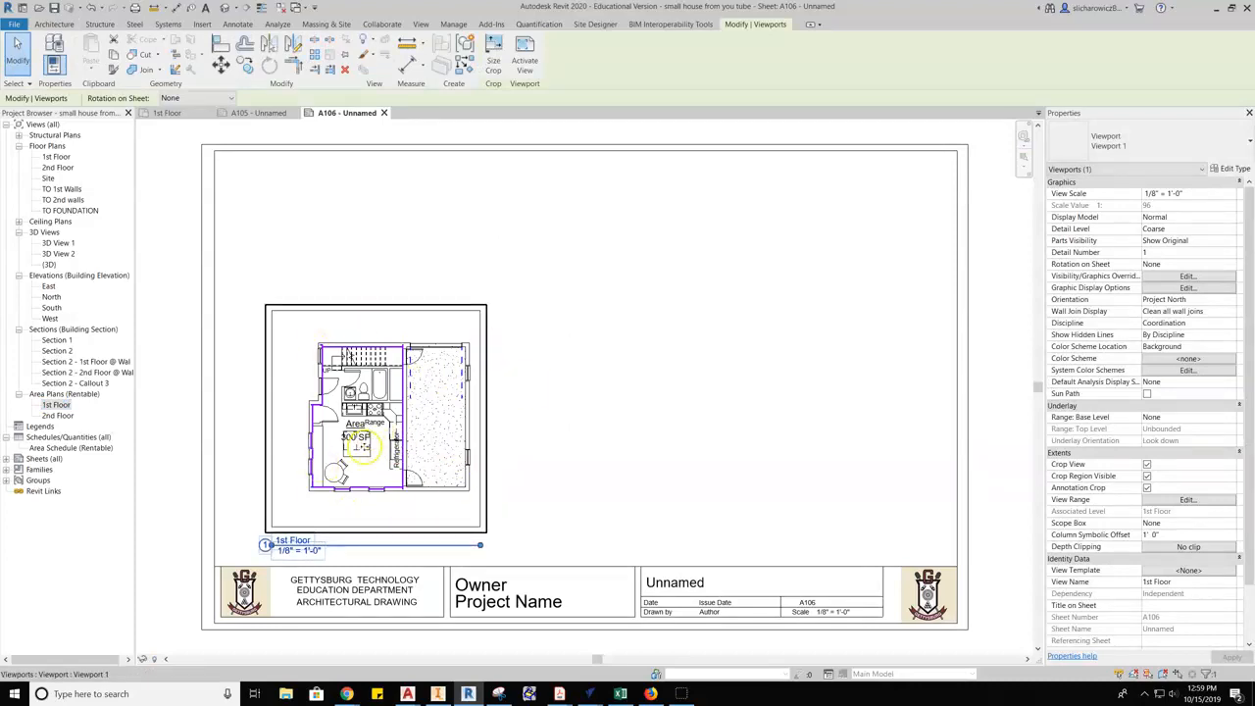
pyautogui.scroll(3, 360, 467)
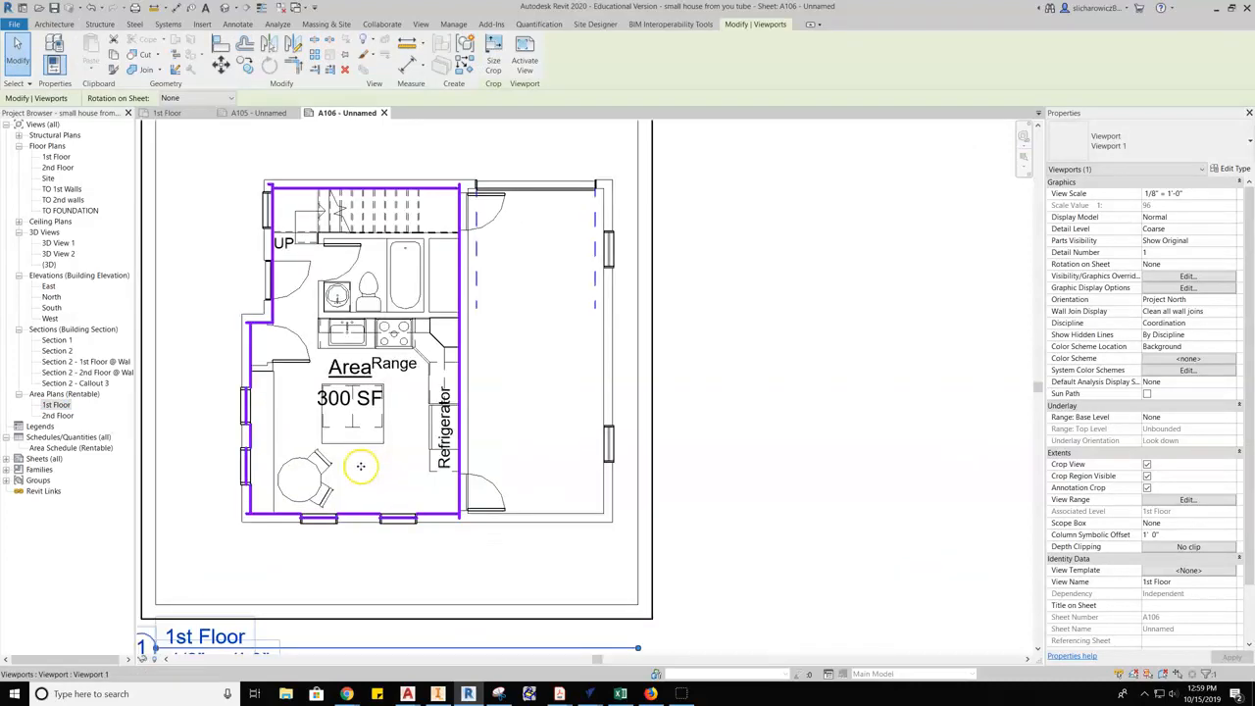
pyautogui.scroll(-2, 482, 238)
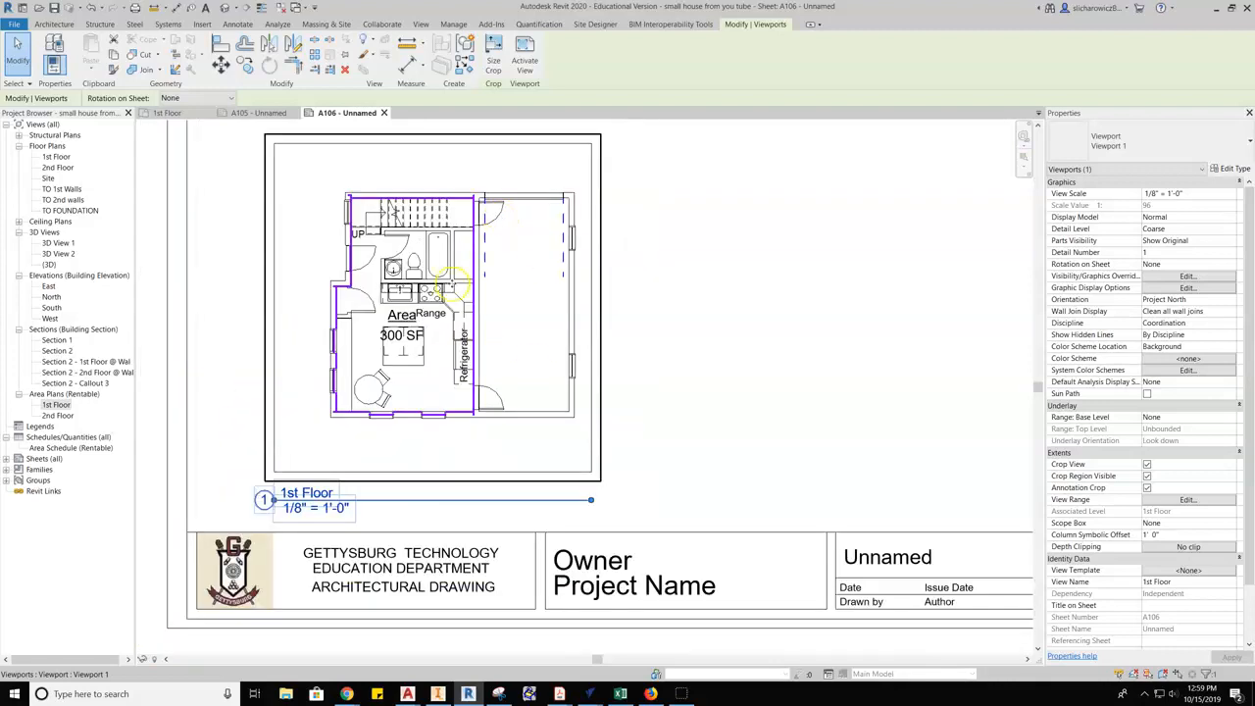
pyautogui.scroll(-1, 454, 316)
pyautogui.moveTo(455, 316); pyautogui.dragTo(408, 335, button='middle')
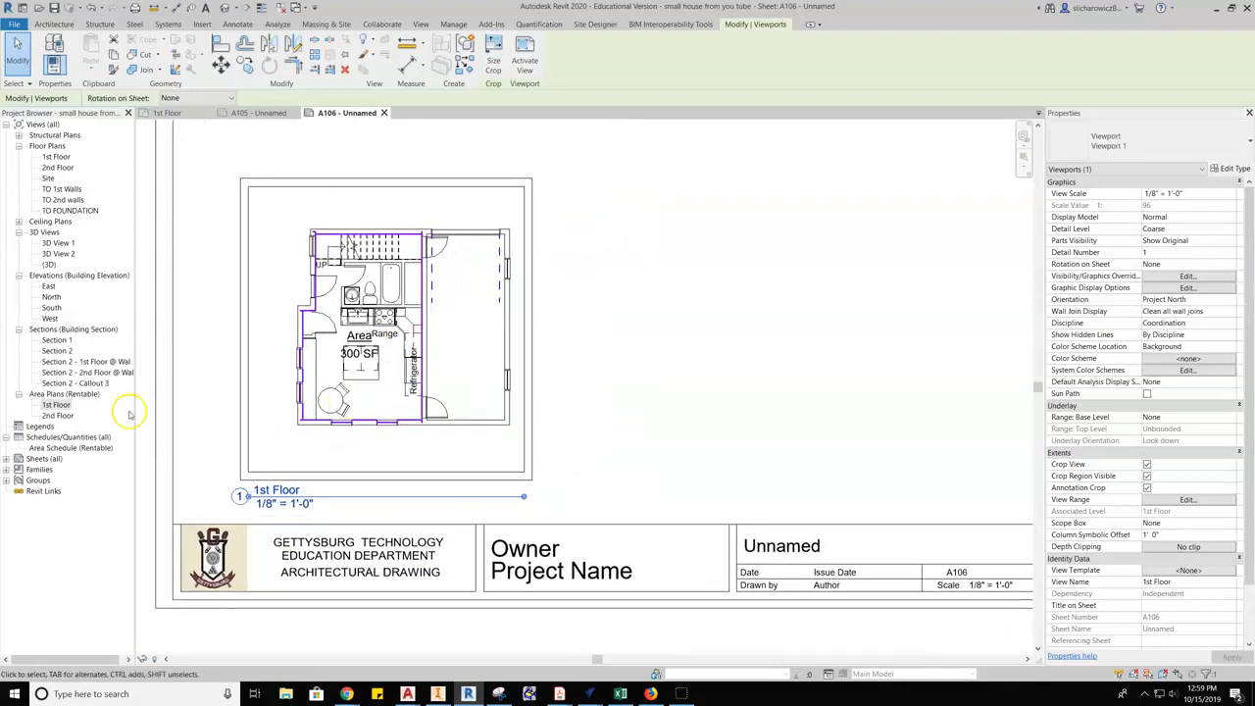
# Step: Place the rentable 2nd Floor area plan beside the 1st Floor plan on sheet A106, aligned with it
pyautogui.click(58, 416)
pyautogui.moveTo(93, 409); pyautogui.dragTo(719, 347)
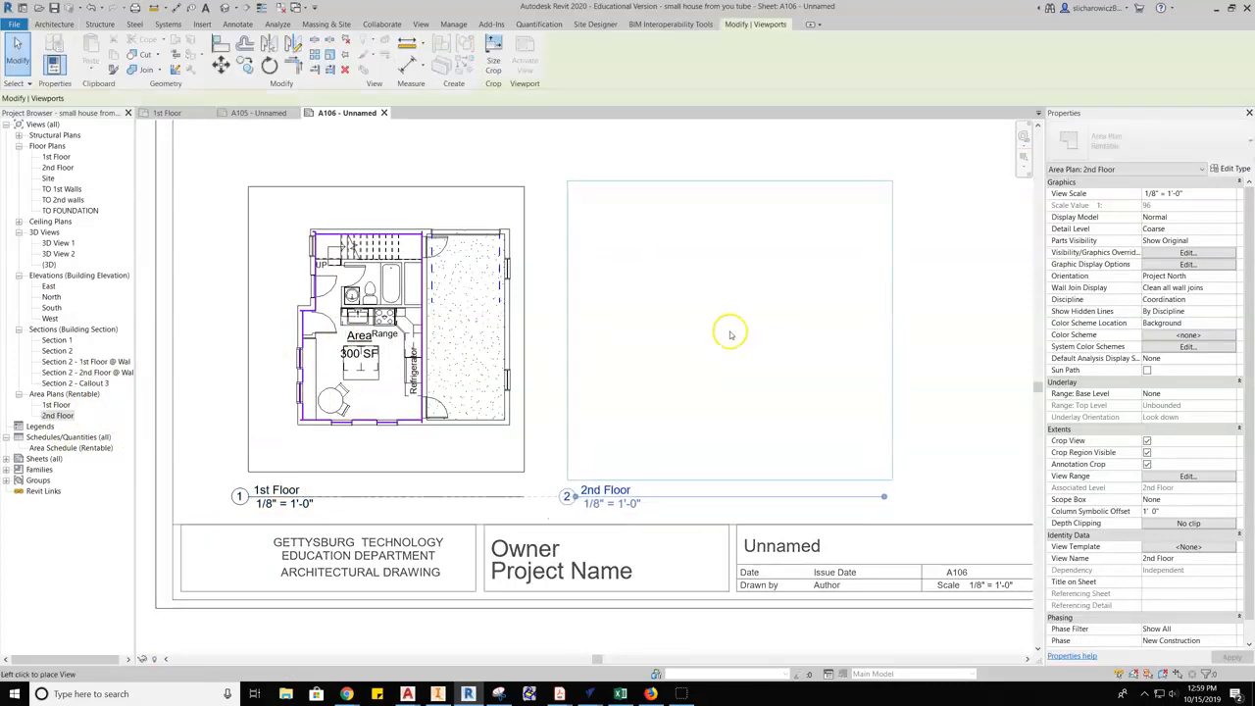
pyautogui.click(730, 333)
pyautogui.scroll(-1, 765, 383)
pyautogui.moveTo(775, 375); pyautogui.dragTo(575, 432, button='middle')
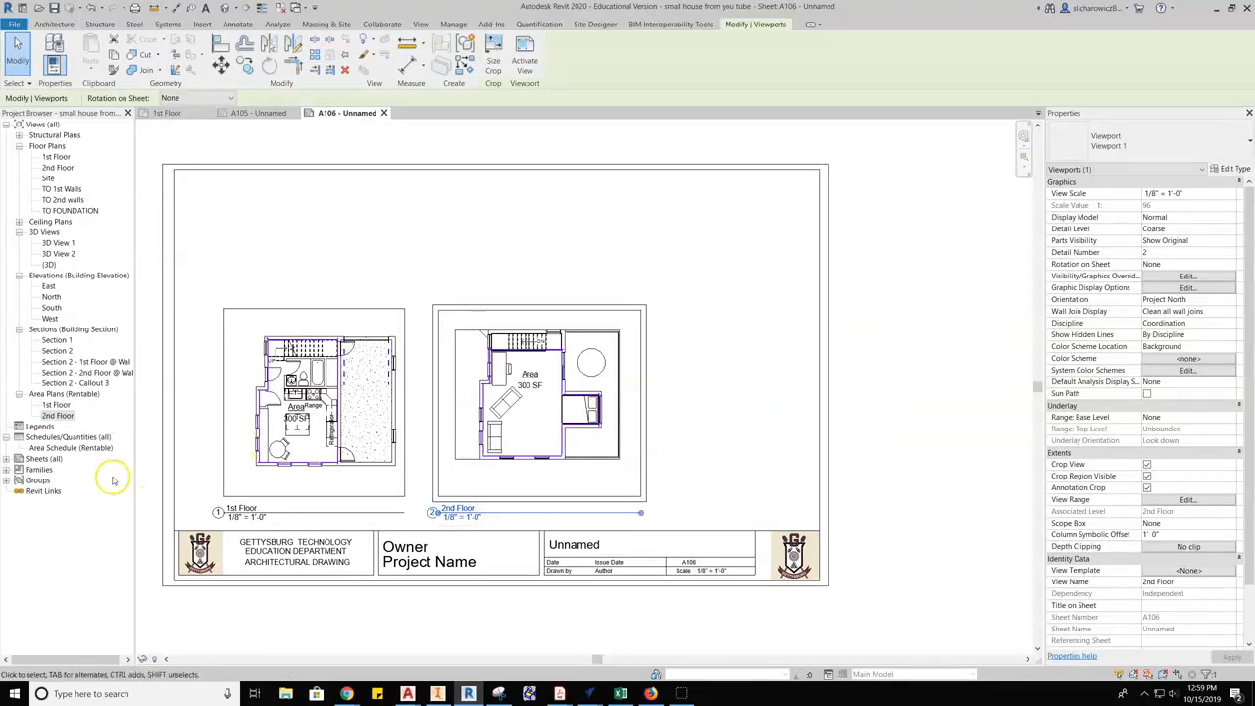
# Step: Place the Area Schedule (Rentable) on sheet A106 to the right of the 2nd Floor area plan
pyautogui.click(37, 448)
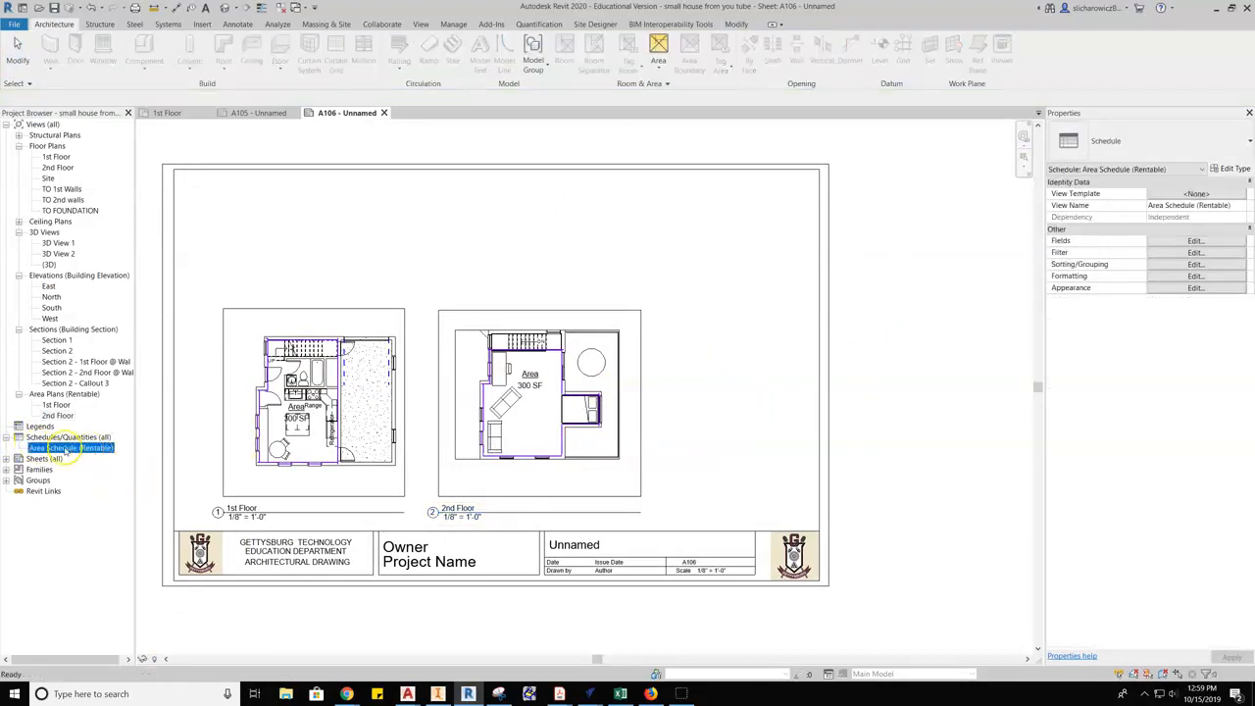
pyautogui.moveTo(662, 365); pyautogui.dragTo(659, 361)
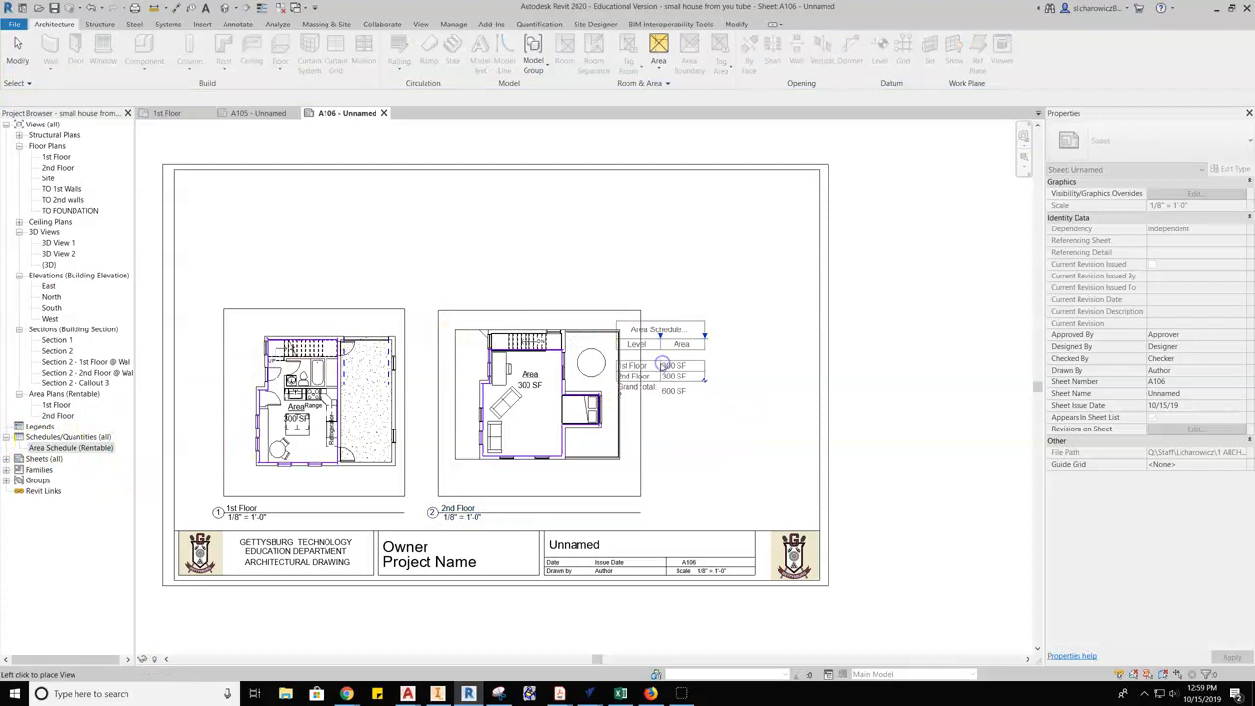
pyautogui.click(708, 374)
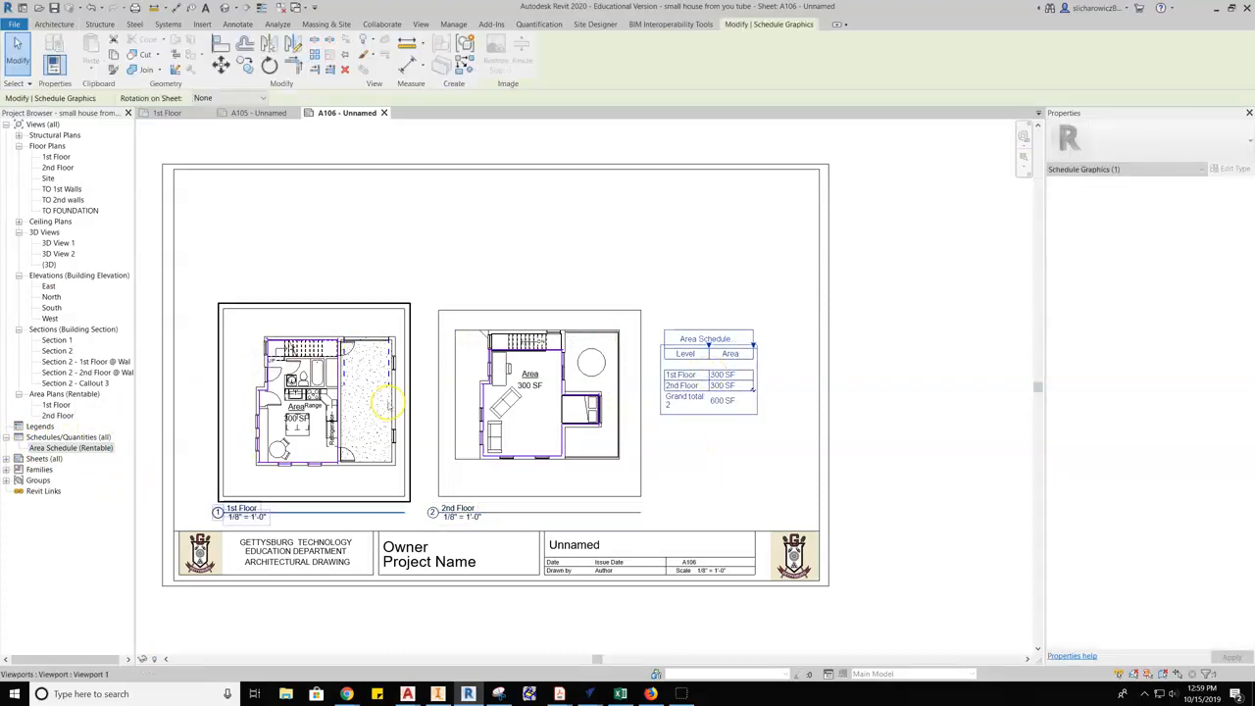
# Step: Widen both columns of the placed area schedule so its title and grand total each fit on one line
pyautogui.scroll(4, 734, 420)
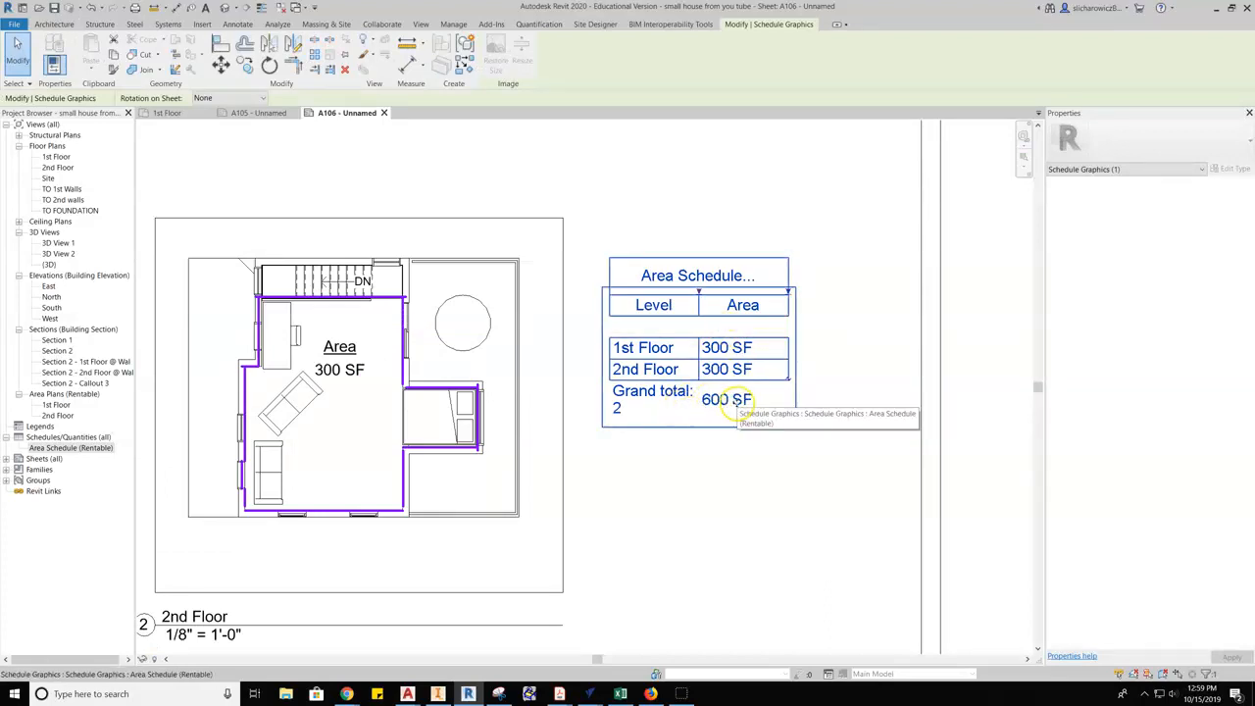
pyautogui.moveTo(787, 291); pyautogui.dragTo(846, 291)
pyautogui.moveTo(699, 291); pyautogui.dragTo(736, 291)
pyautogui.click(726, 493)
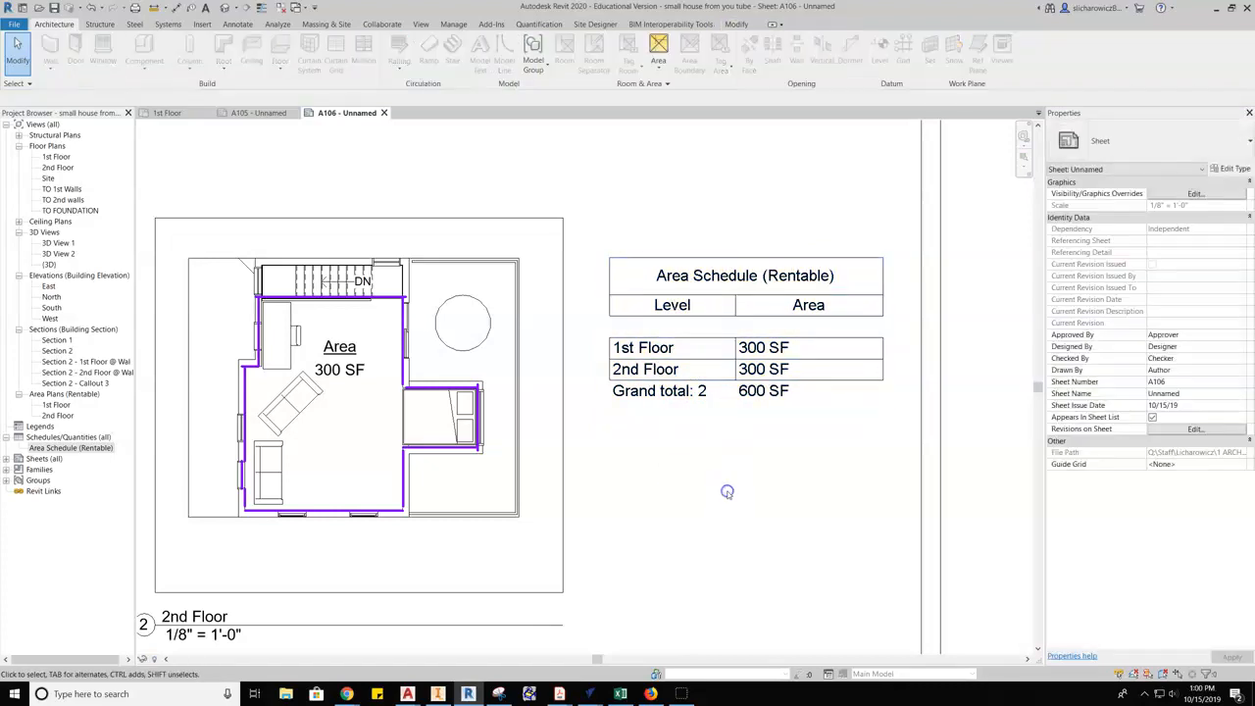
pyautogui.scroll(-5, 727, 492)
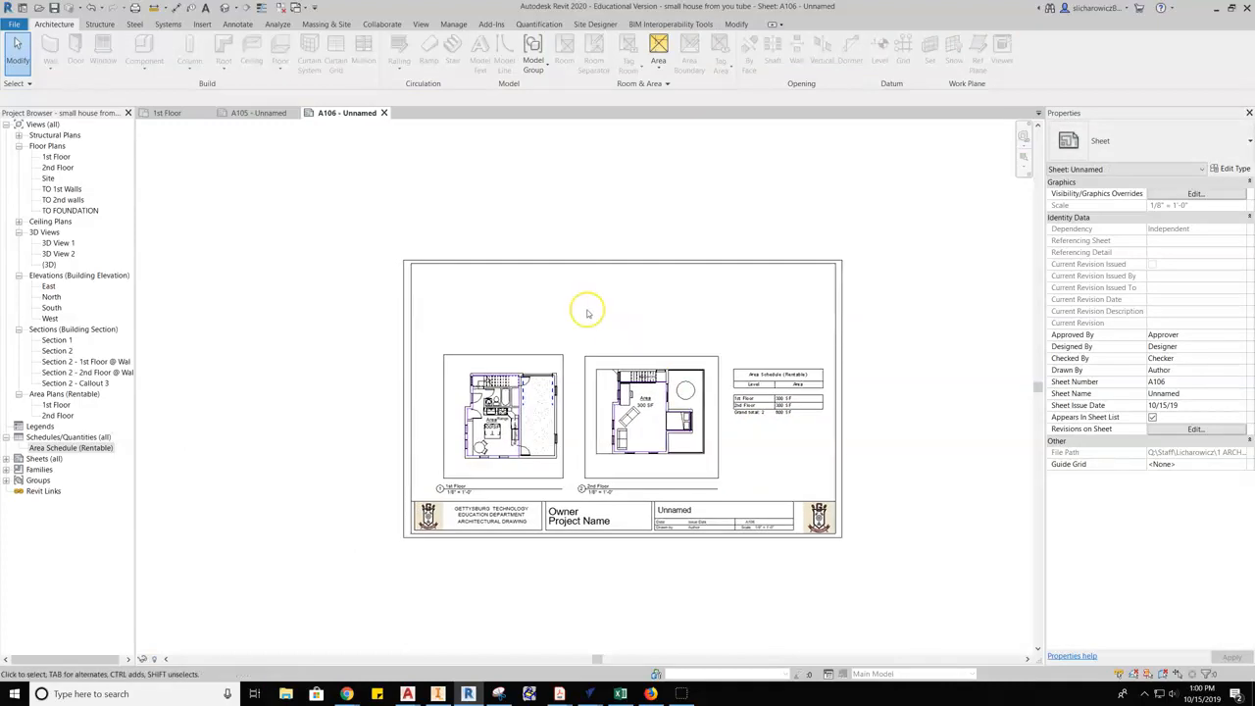
pyautogui.scroll(2, 587, 313)
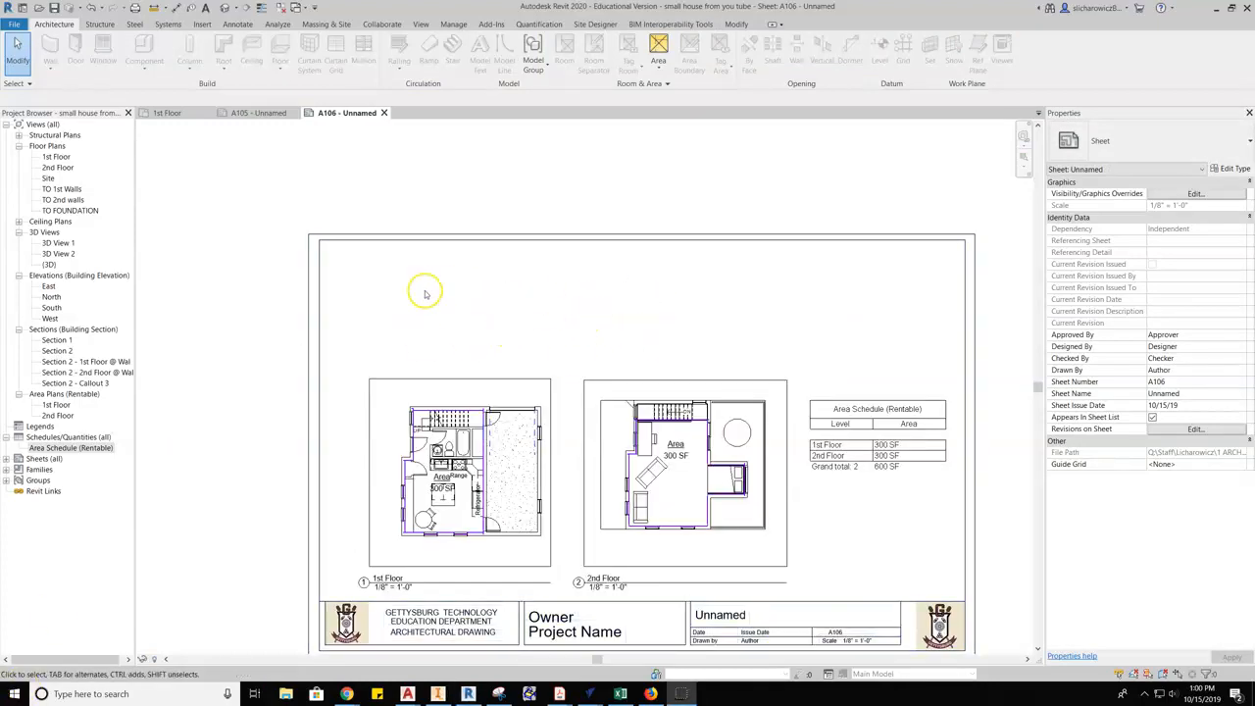
pyautogui.scroll(-1, 579, 304)
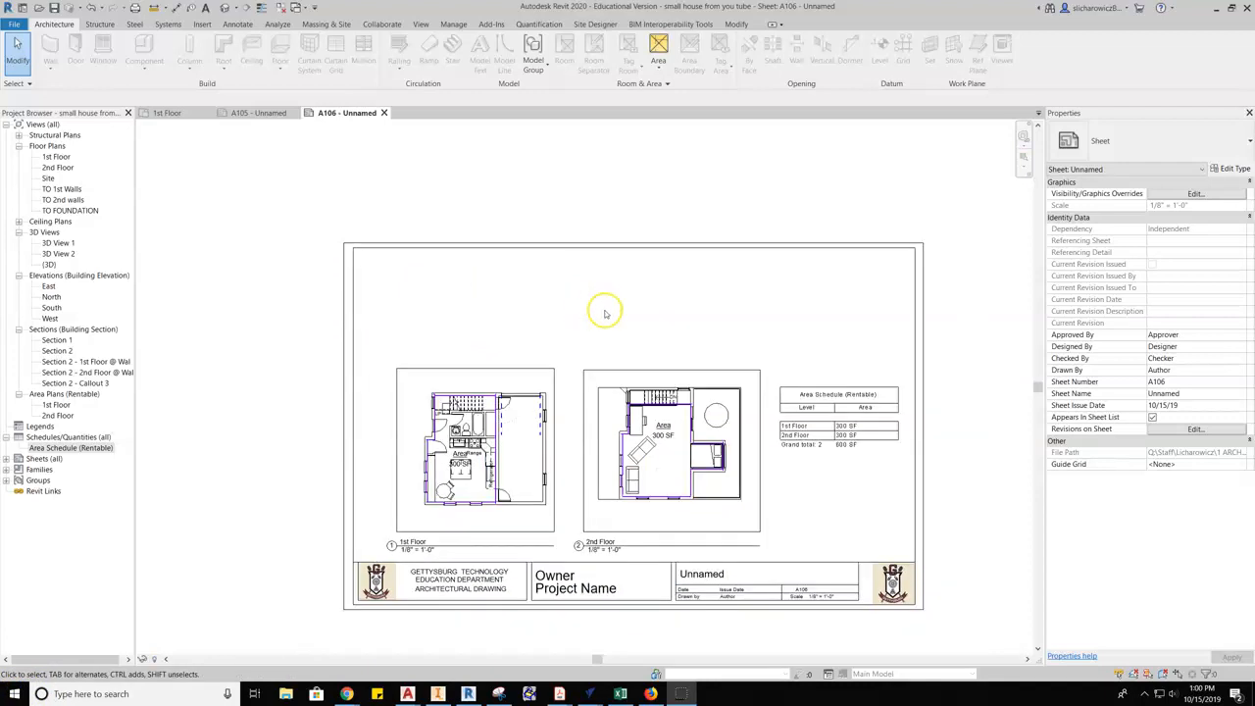
# Step: Create another new sheet with the GASD BOTTOM B 11 x 17 Horizontal title block
pyautogui.rightClick(43, 459)
pyautogui.click(69, 468)
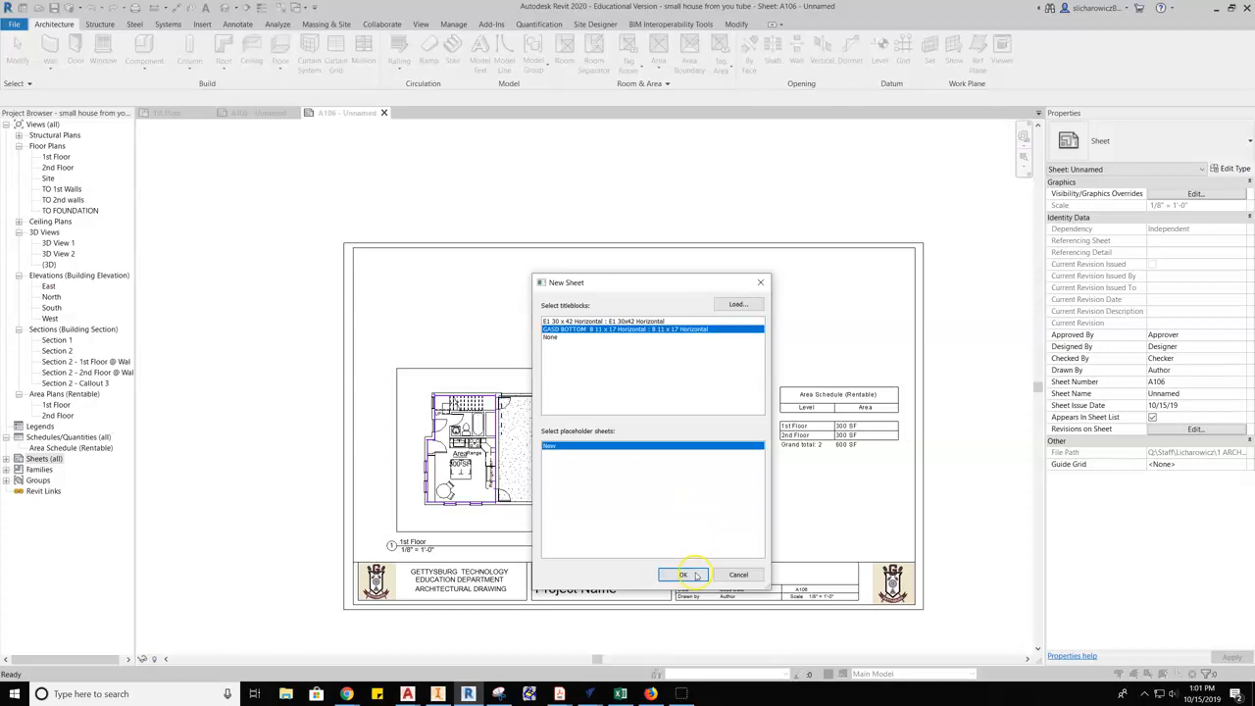
pyautogui.click(695, 575)
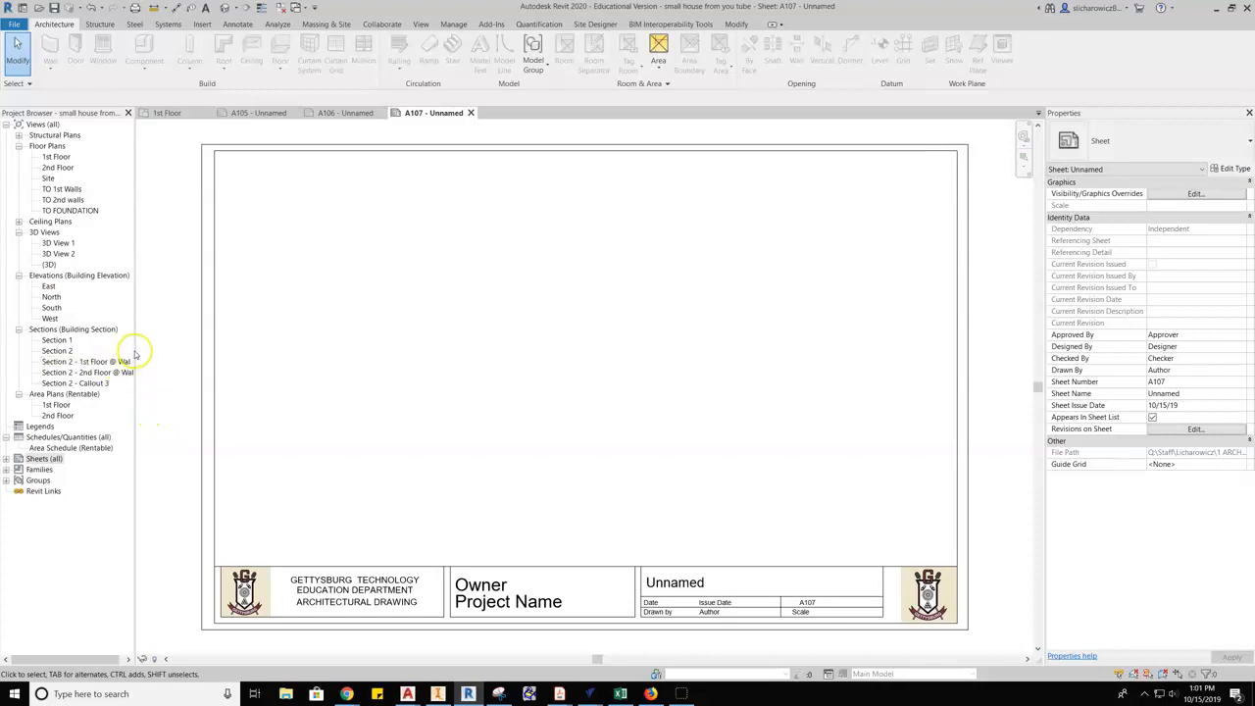
# Step: Widen the Project Browser to show the full view names and place the Section 2 view on sheet A107
pyautogui.moveTo(135, 351); pyautogui.dragTo(182, 350)
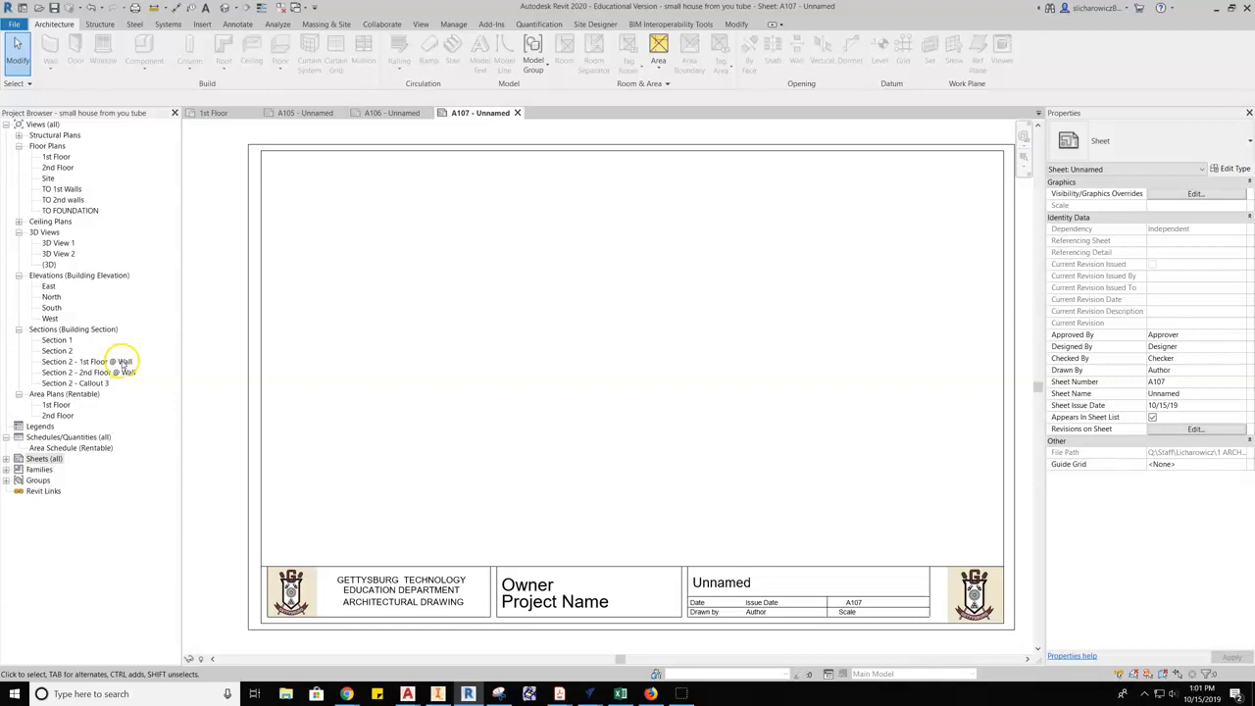
pyautogui.click(56, 350)
pyautogui.moveTo(56, 350); pyautogui.dragTo(560, 356)
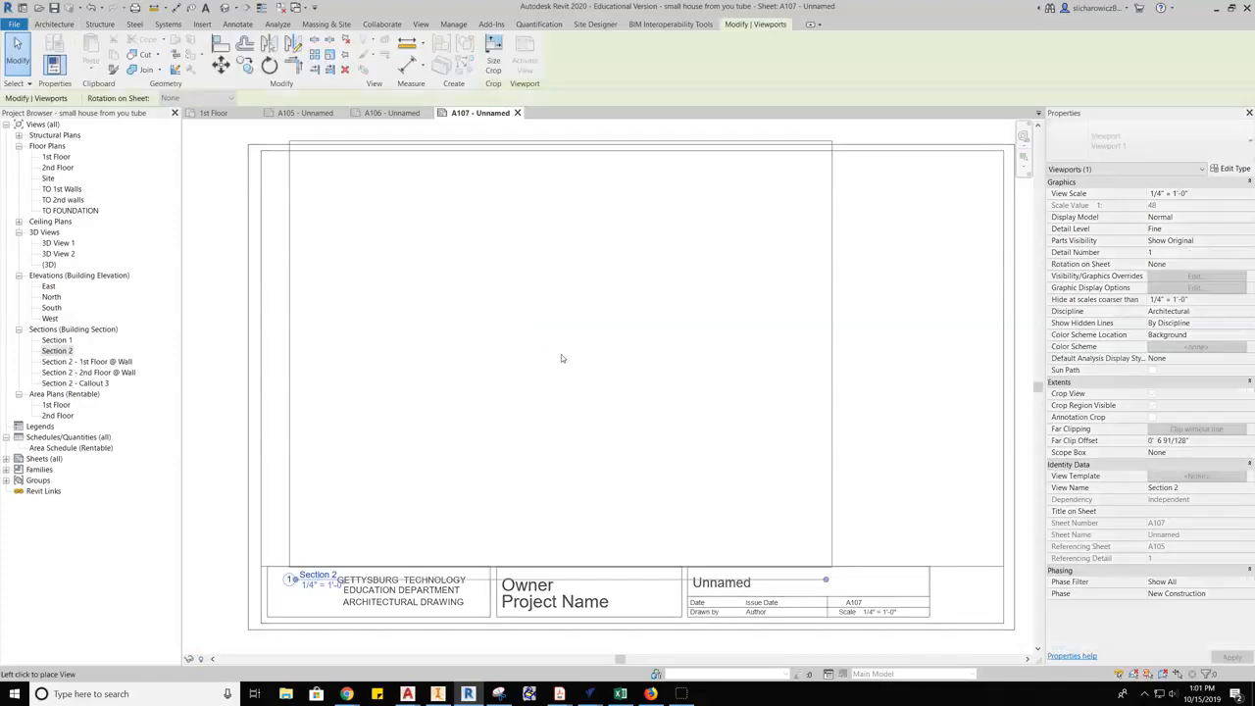
pyautogui.click(562, 357)
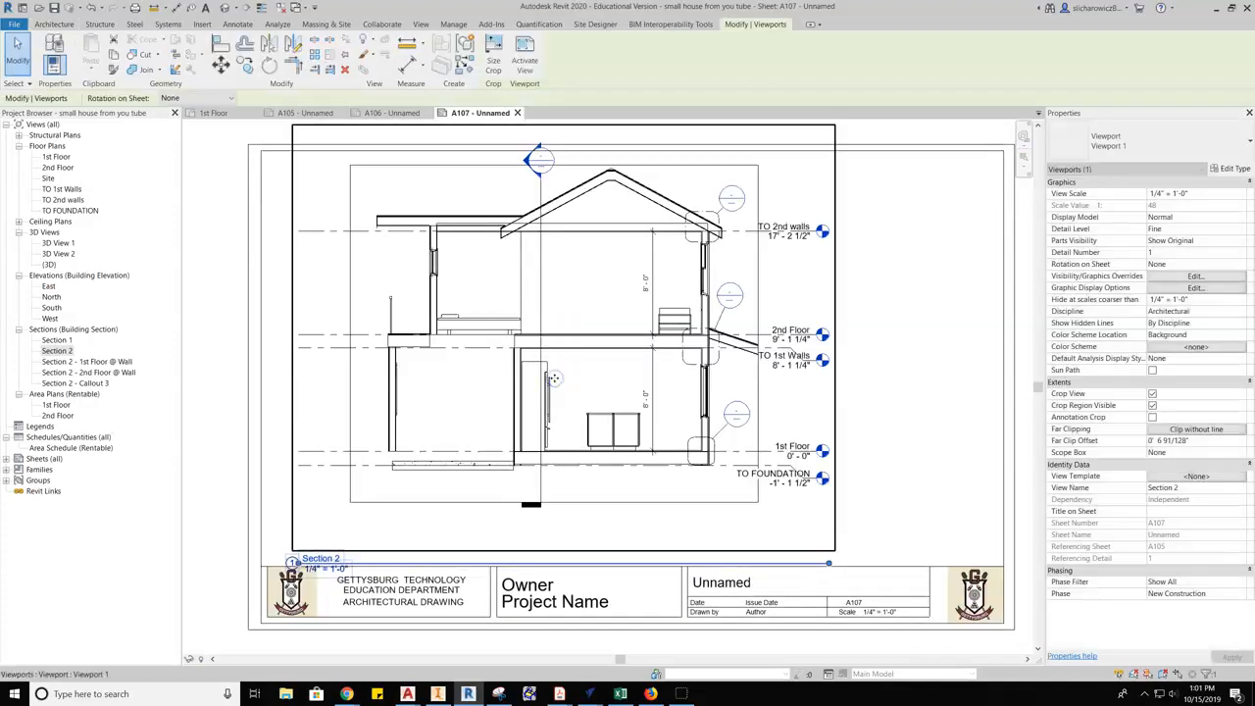
pyautogui.click(792, 182)
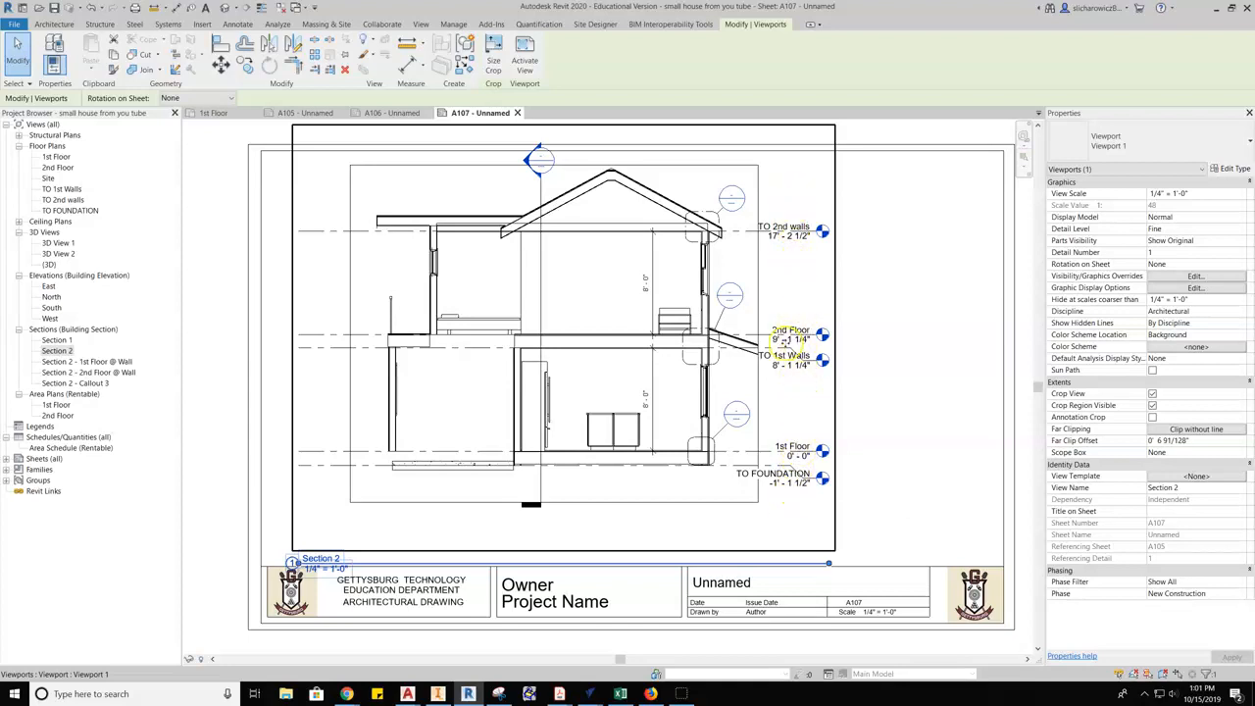
pyautogui.moveTo(790, 353); pyautogui.dragTo(720, 354, button='middle')
pyautogui.click(898, 454)
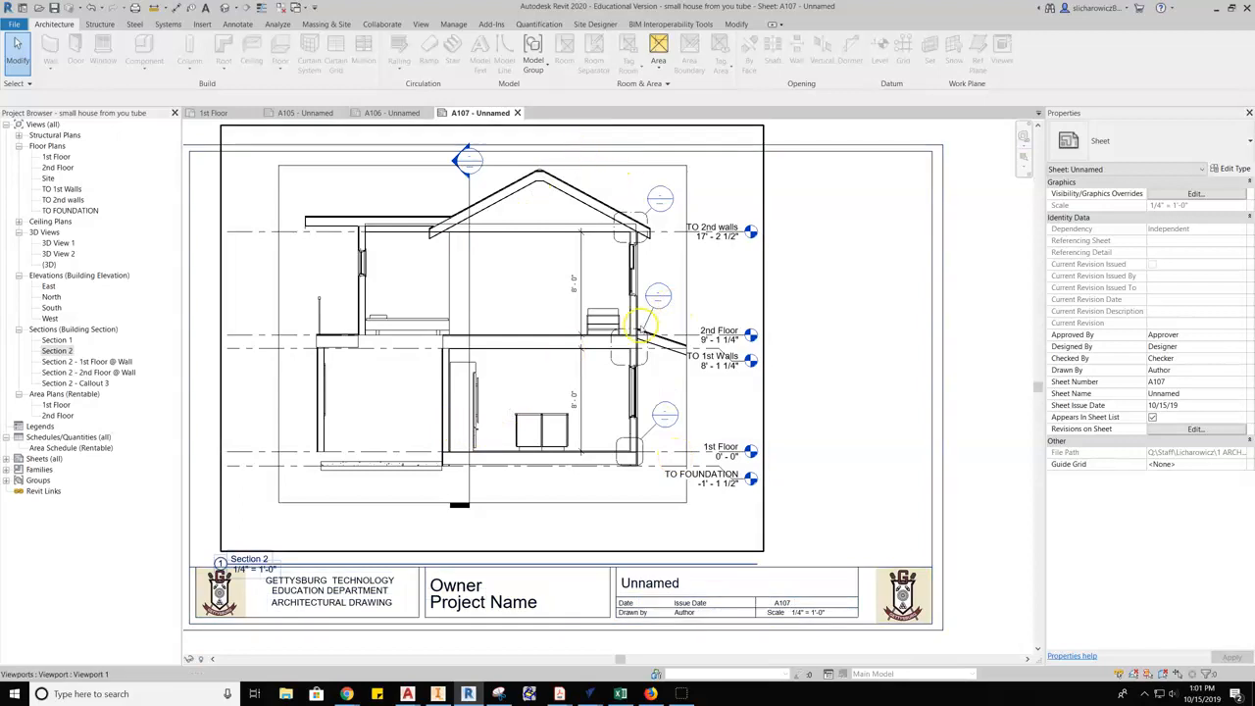
# Step: Move the Section 2 view title up off the title block to just below the section drawing
pyautogui.click(386, 557)
pyautogui.moveTo(388, 541); pyautogui.dragTo(411, 510)
pyautogui.click(834, 441)
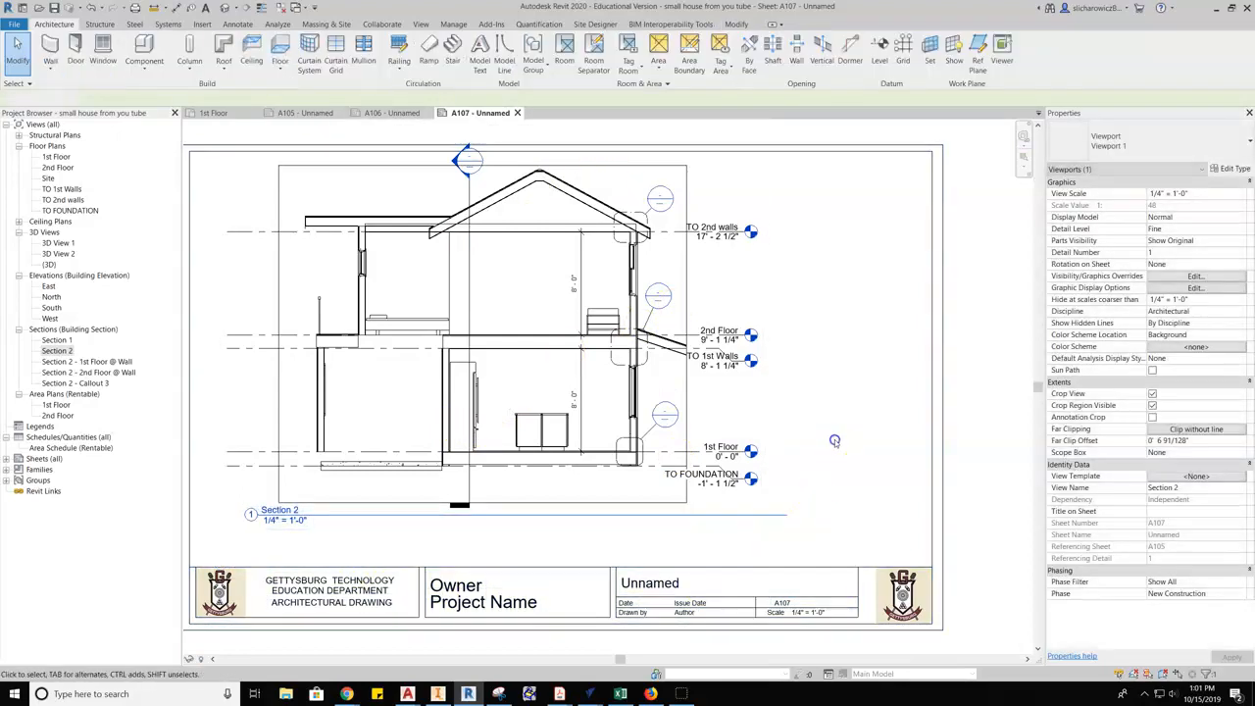
# Step: Move the Section 2 viewport down slightly so the section marker sits inside the sheet's upper border
pyautogui.click(761, 172)
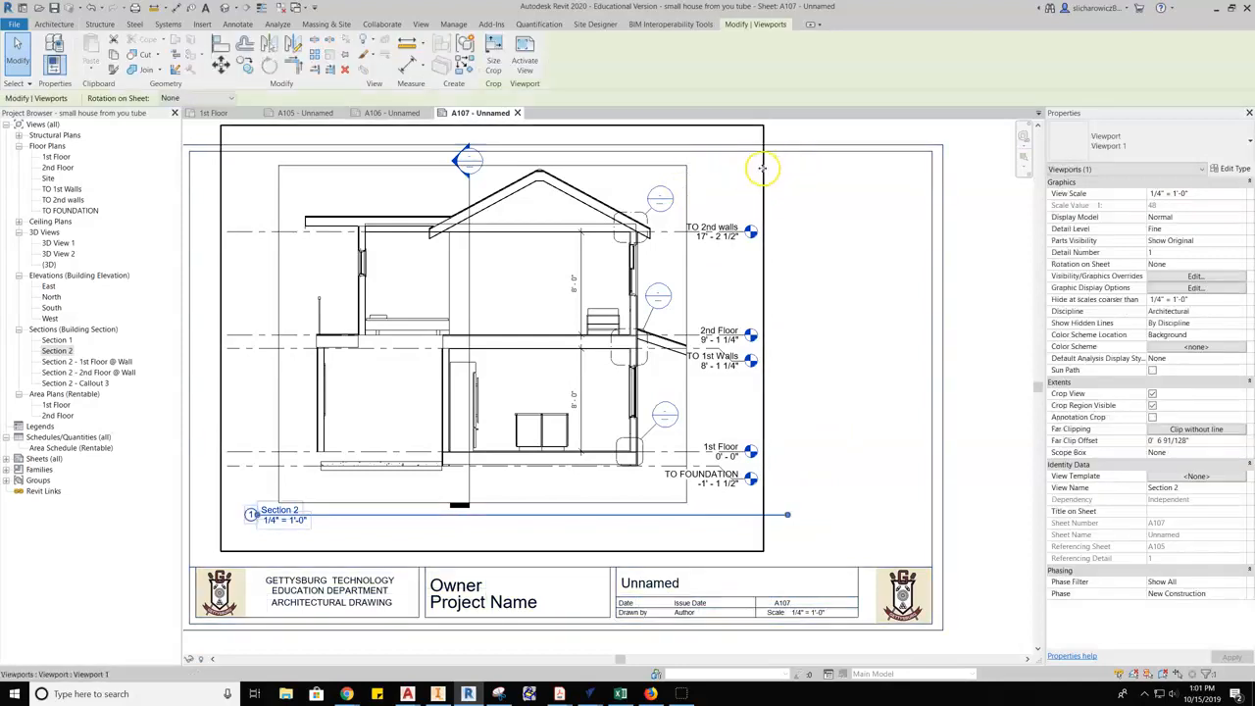
pyautogui.moveTo(763, 169); pyautogui.dragTo(763, 197)
pyautogui.click(880, 328)
pyautogui.moveTo(761, 364); pyautogui.dragTo(803, 333, button='middle')
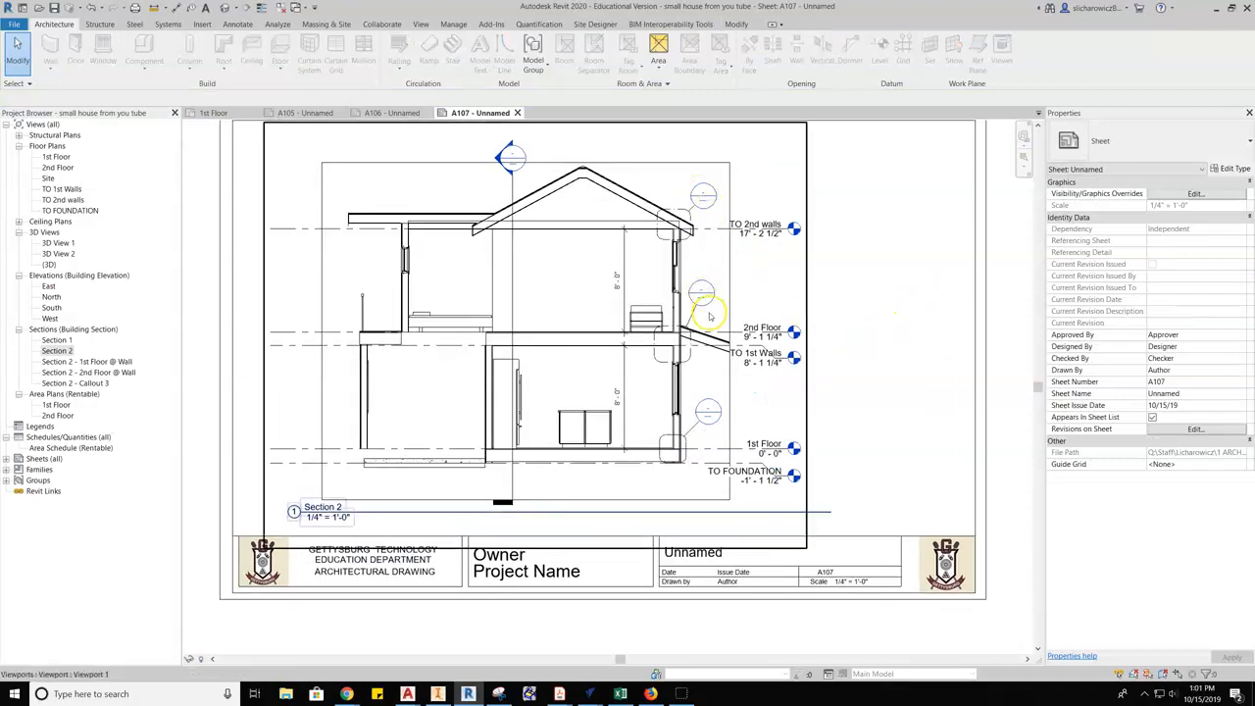
# Step: Examine the detail callouts at the floor levels along the exterior wall of the placed section
pyautogui.scroll(5, 673, 467)
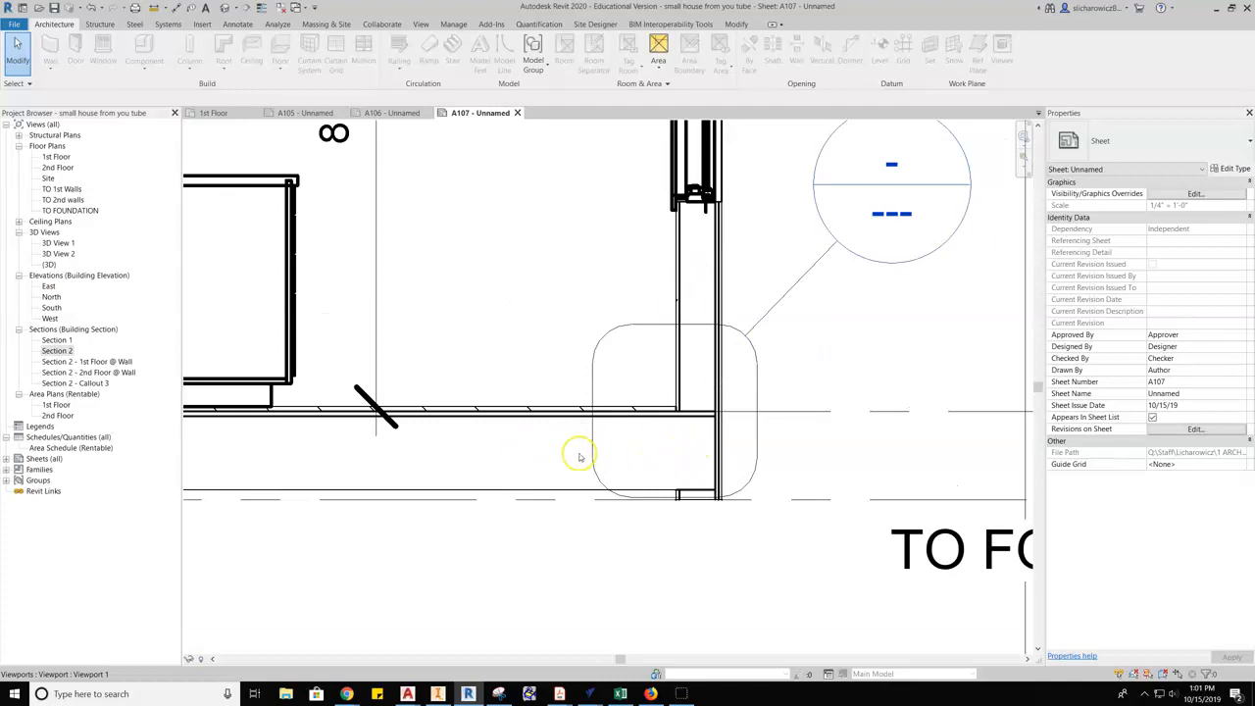
pyautogui.scroll(-3, 659, 443)
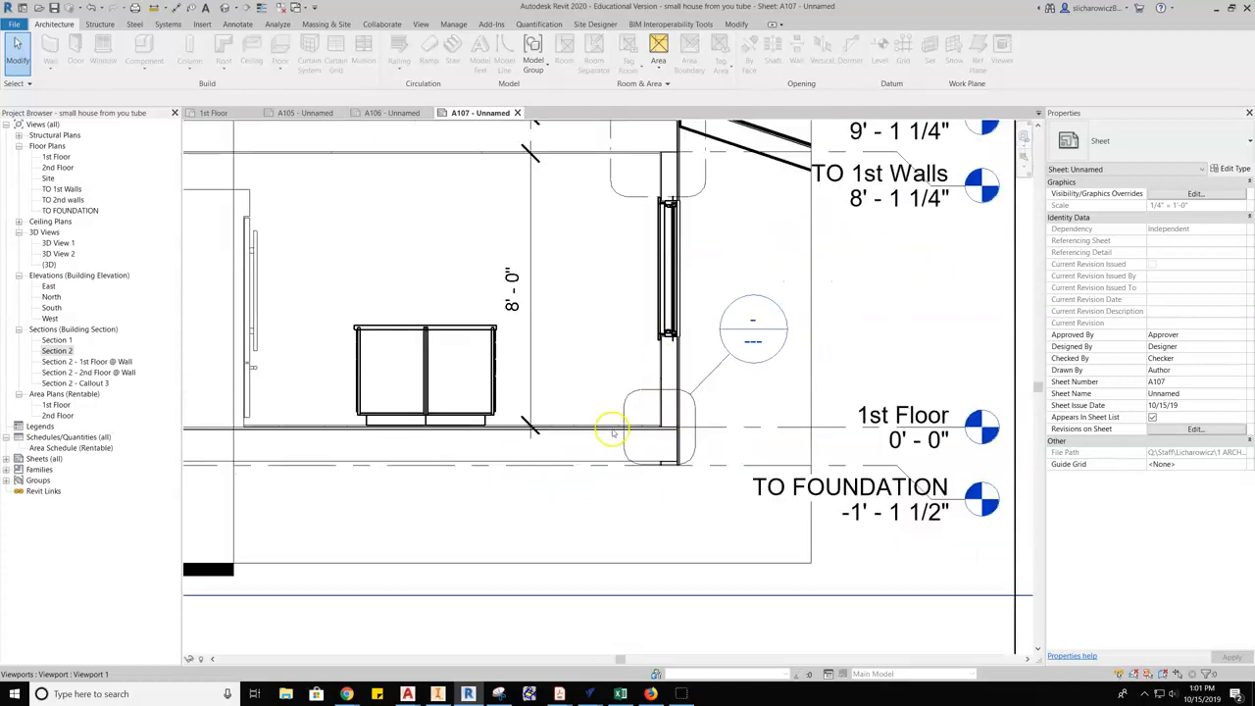
pyautogui.scroll(-1, 606, 442)
pyautogui.moveTo(640, 205); pyautogui.dragTo(641, 281, button='middle')
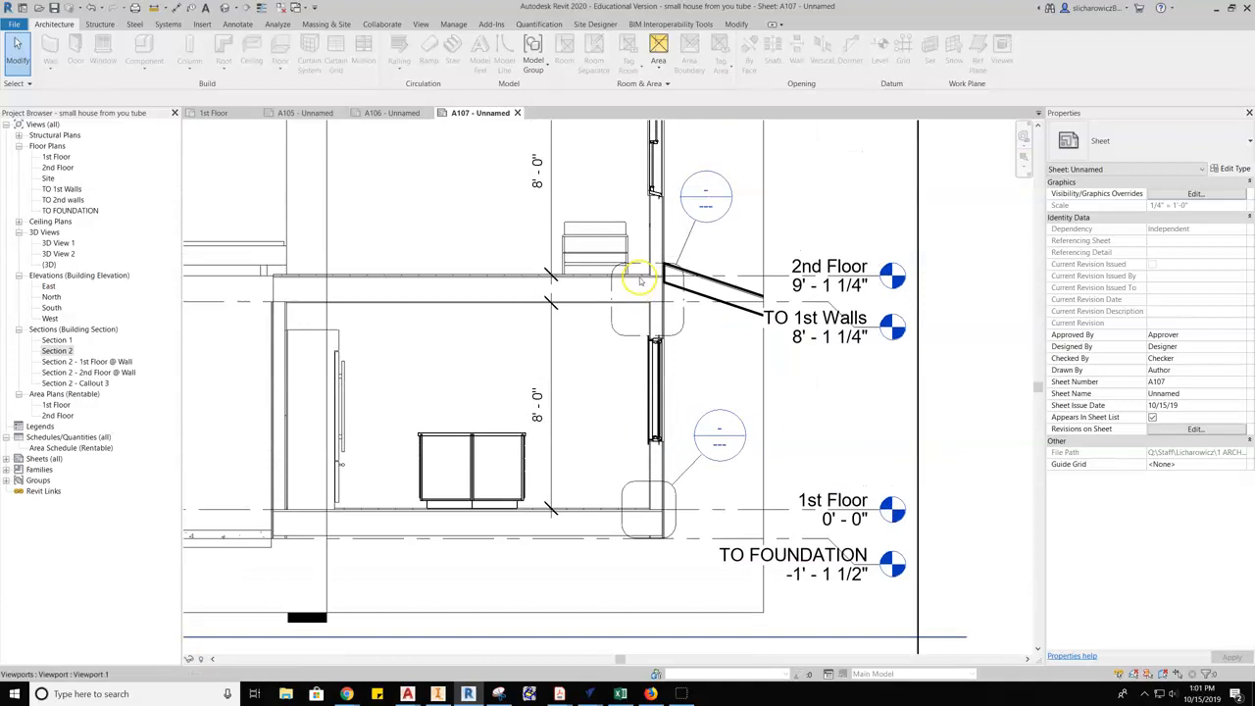
pyautogui.moveTo(642, 154); pyautogui.dragTo(628, 325, button='middle')
pyautogui.moveTo(624, 518); pyautogui.dragTo(658, 344, button='middle')
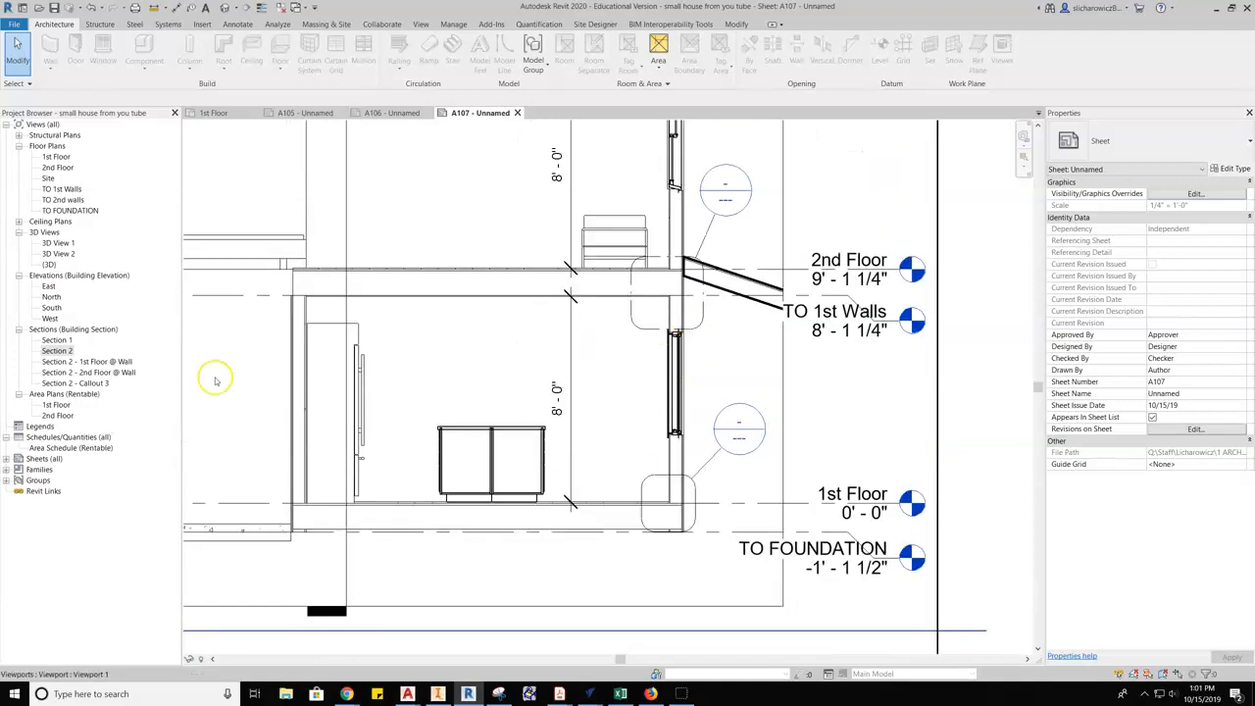
# Step: Open the Section 2 - 1st Floor @ Wall detail view and examine its material tags
pyautogui.doubleClick(88, 361)
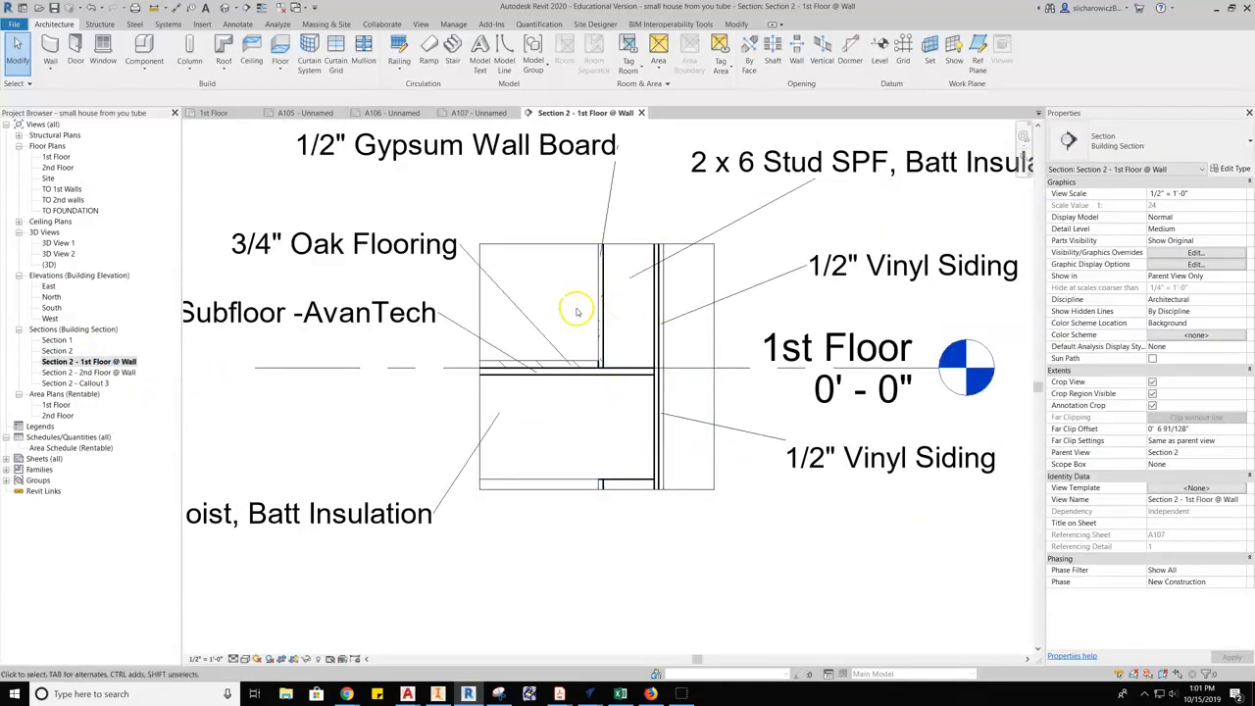
pyautogui.scroll(-2, 578, 334)
pyautogui.moveTo(588, 365); pyautogui.dragTo(589, 366, button='middle')
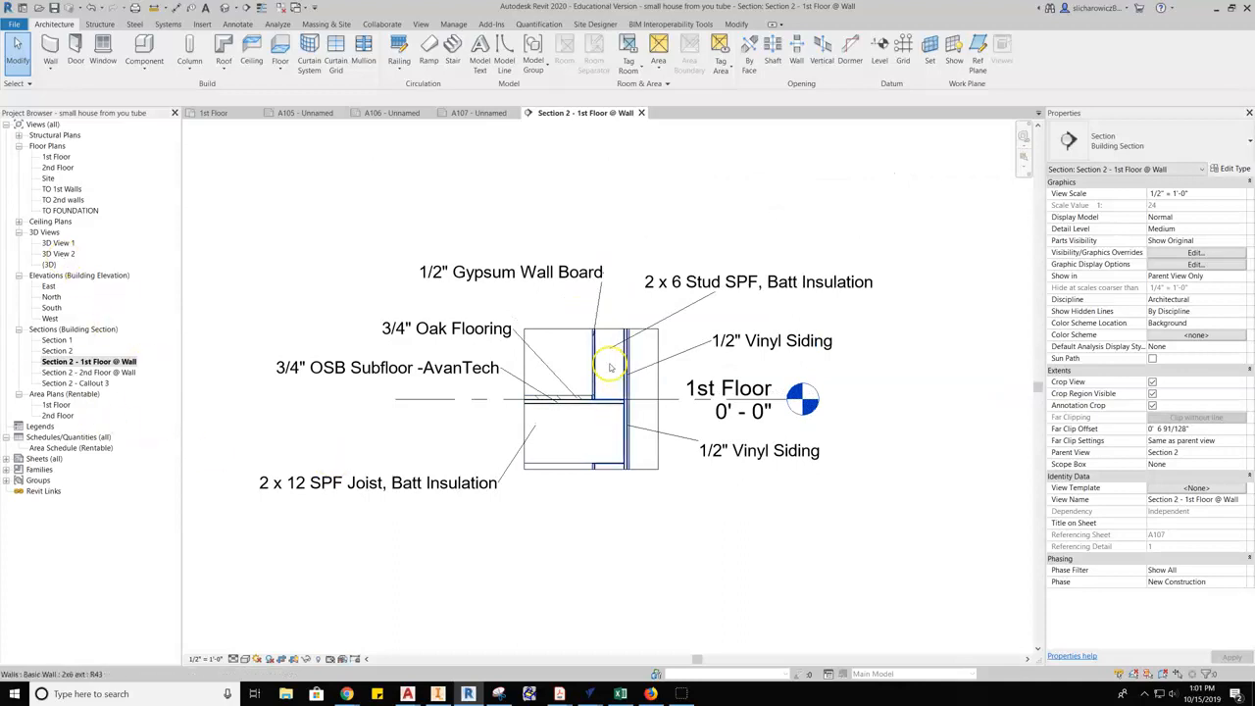
pyautogui.scroll(1, 602, 383)
pyautogui.scroll(1, 665, 299)
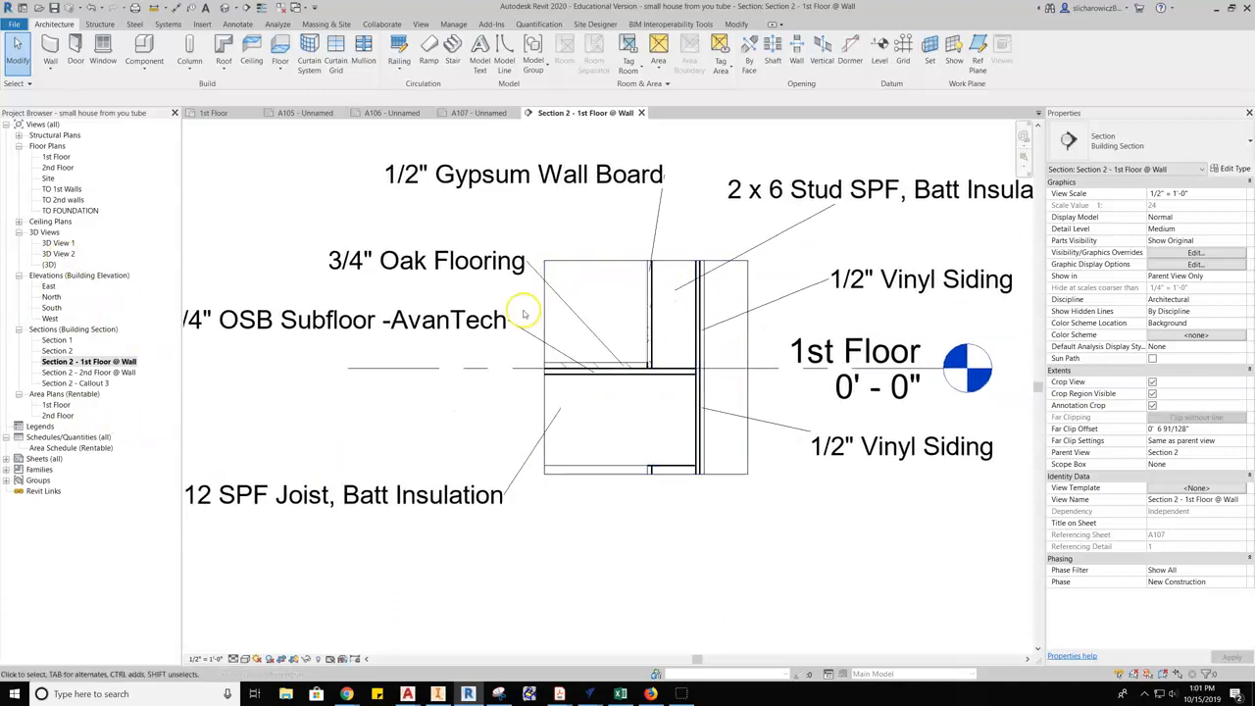
pyautogui.moveTo(696, 421); pyautogui.dragTo(642, 360, button='middle')
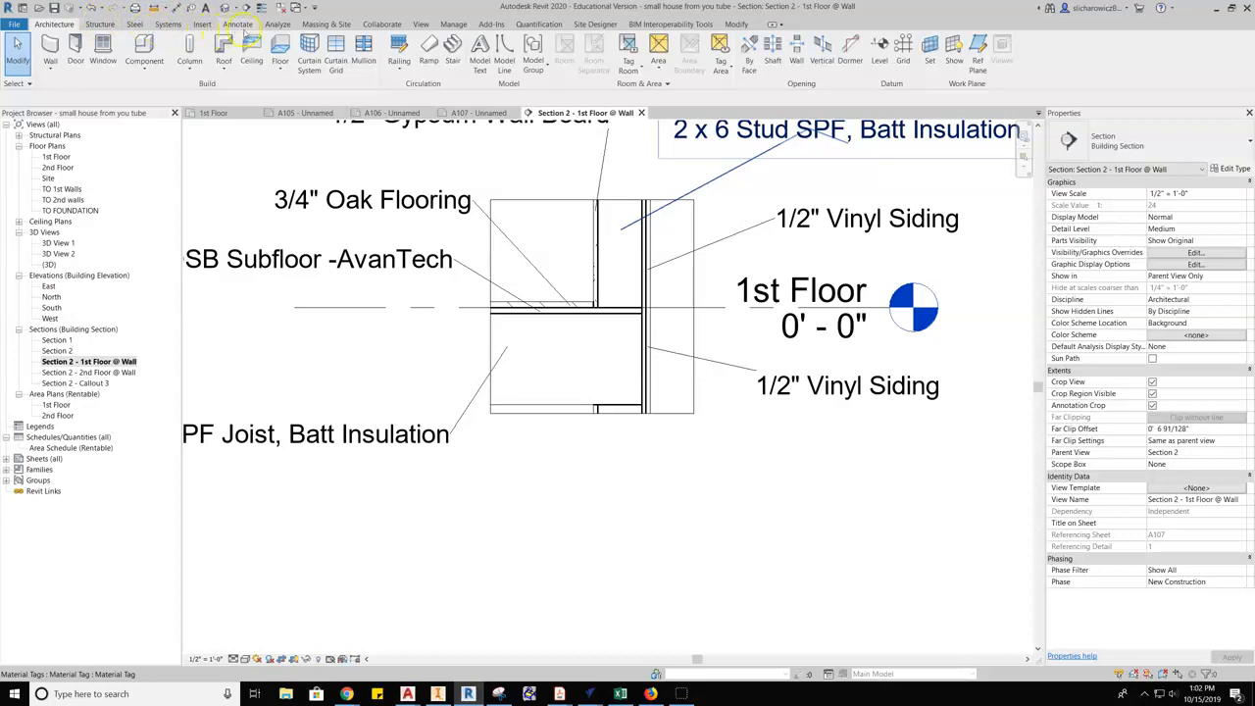
# Step: Tag the floor joist material beneath the exterior wall, placing the 2 x 12 SPF Joist, Batt Insulation tag below the detail
pyautogui.click(239, 25)
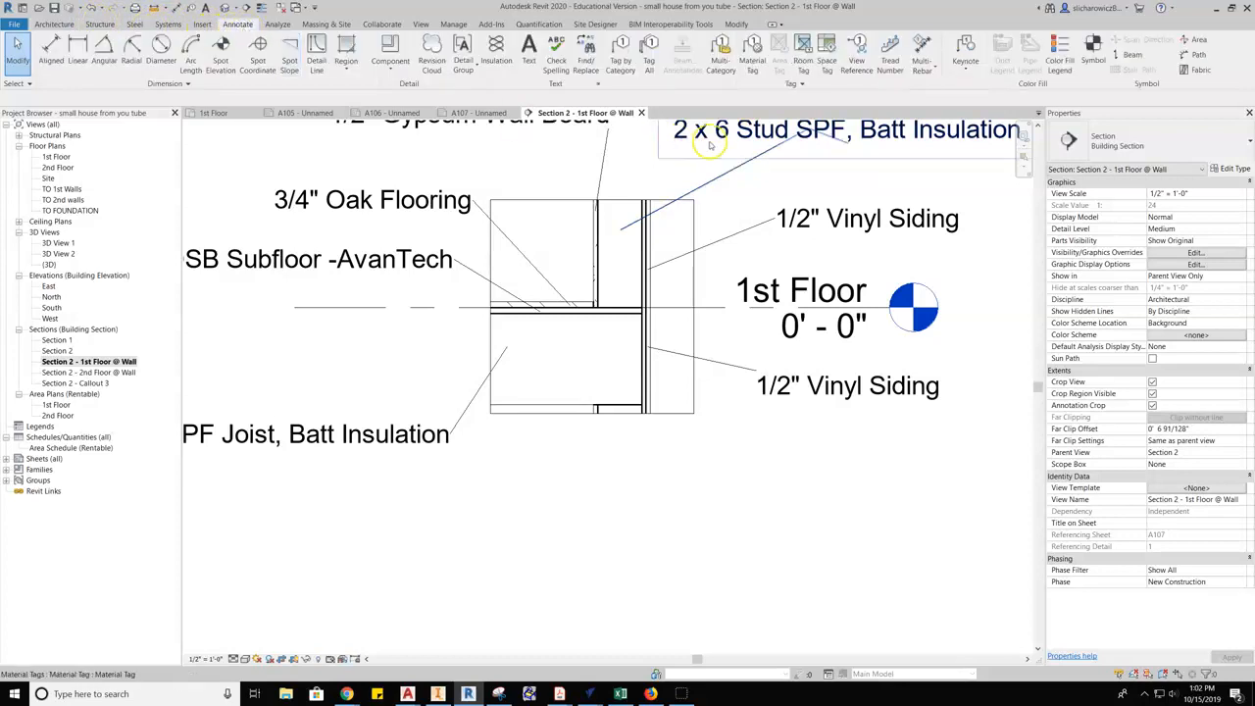
pyautogui.click(752, 61)
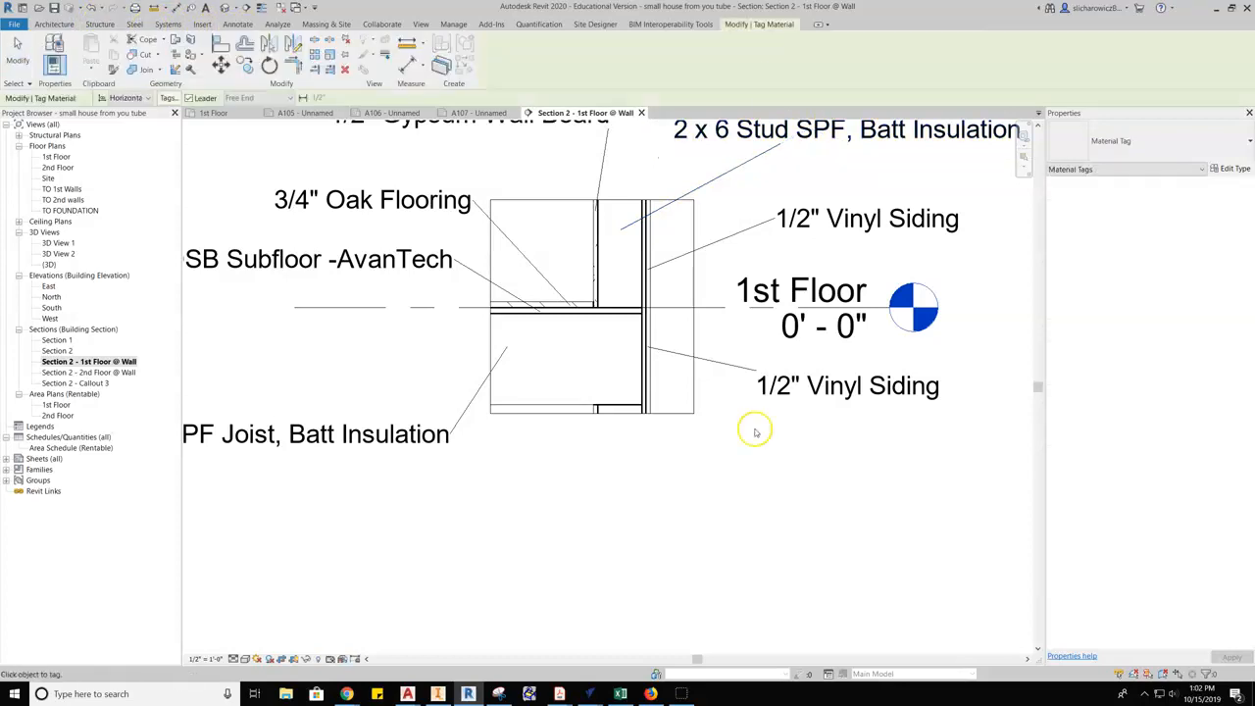
pyautogui.click(622, 388)
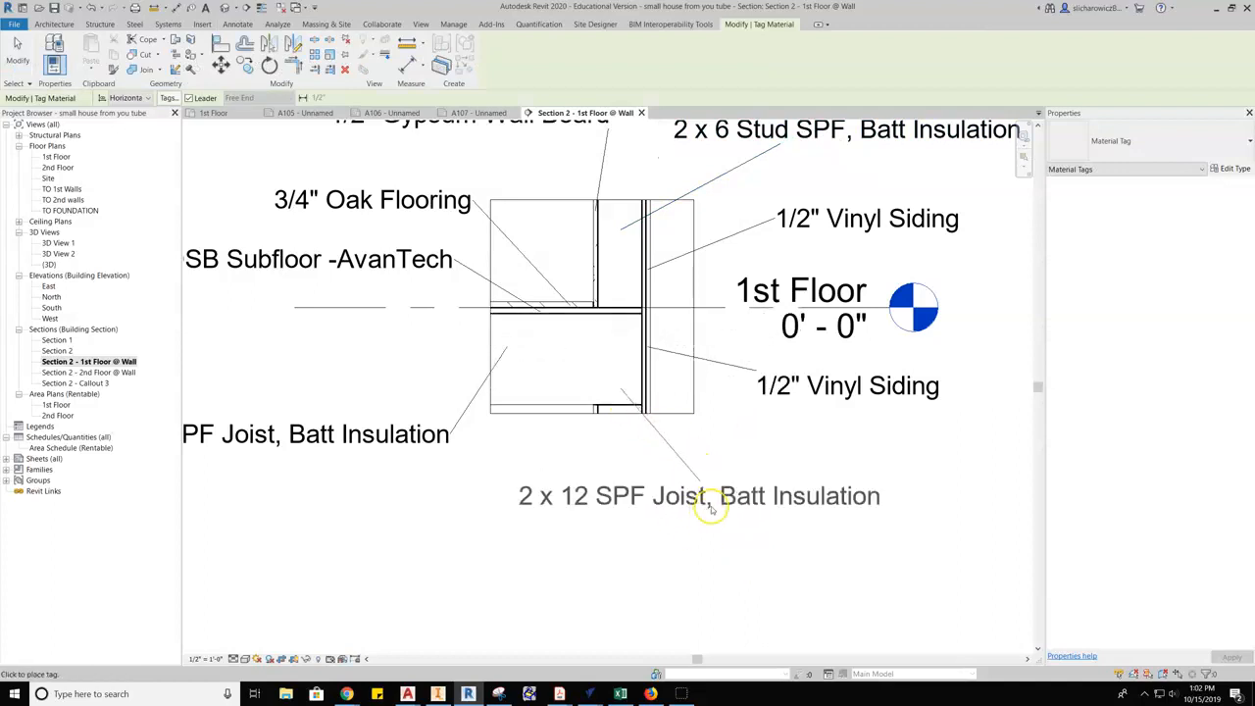
pyautogui.click(782, 476)
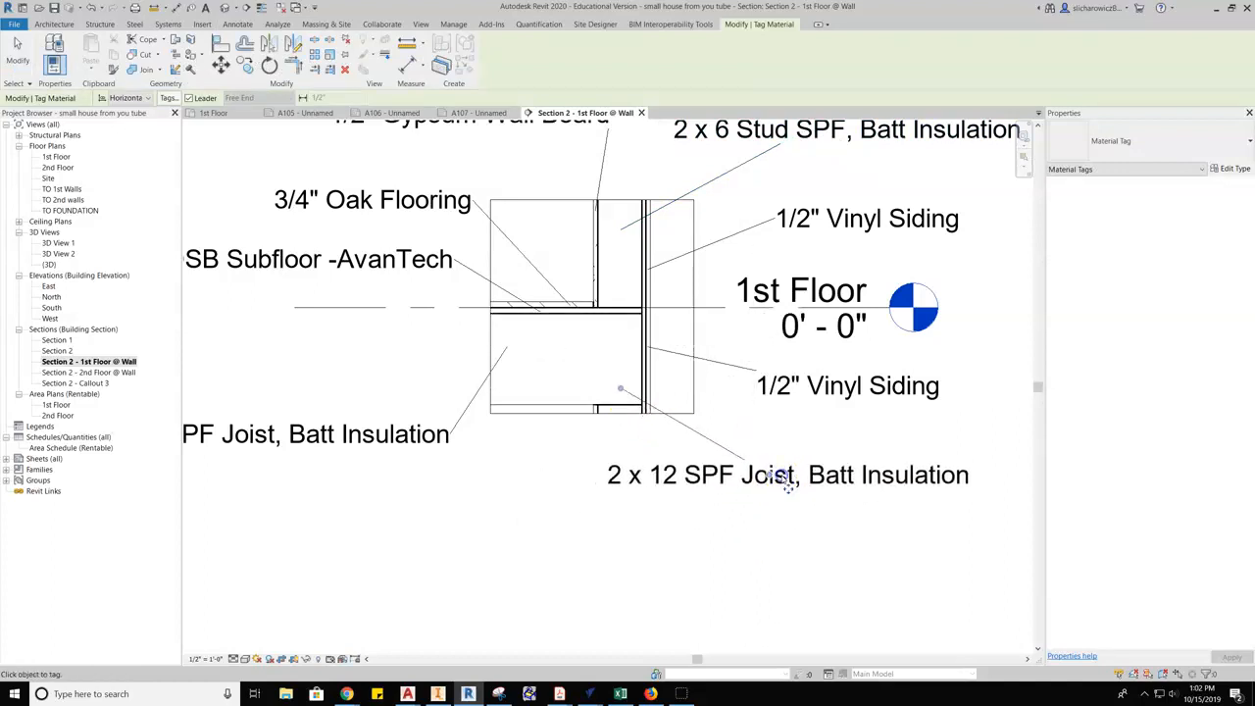
pyautogui.scroll(-1, 727, 540)
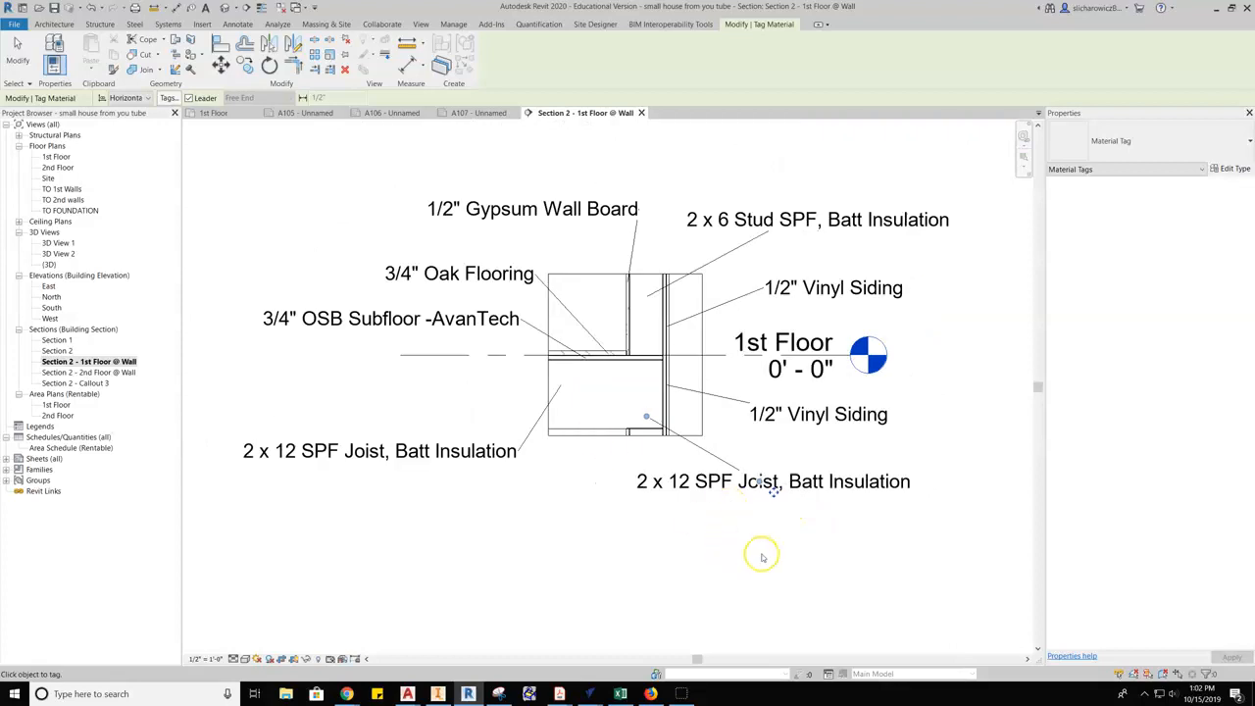
# Step: Delete the extra joist material tag below the wall detail
pyautogui.press('Escape')
pyautogui.click(760, 490)
pyautogui.press('Delete')
pyautogui.moveTo(781, 382); pyautogui.dragTo(751, 427, button='middle')
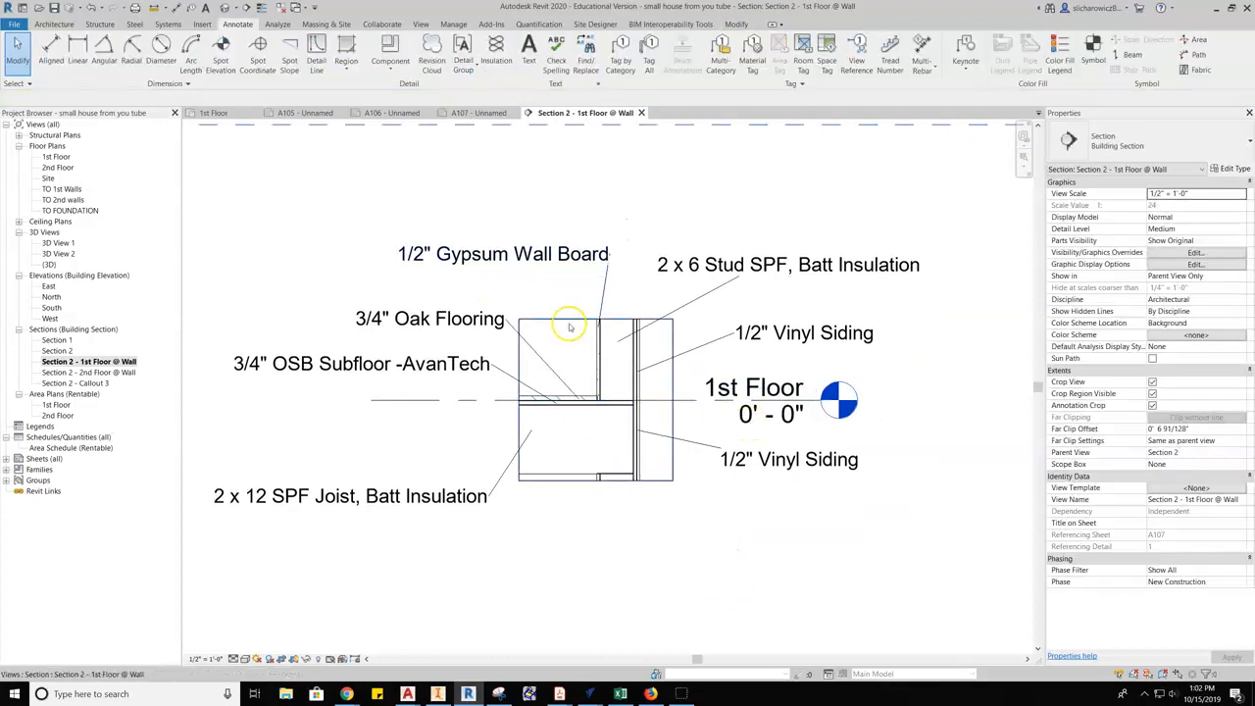
# Step: Close the Section 2 - 1st Floor @ Wall view and return to sheet A107
pyautogui.click(641, 113)
pyautogui.doubleClick(580, 392)
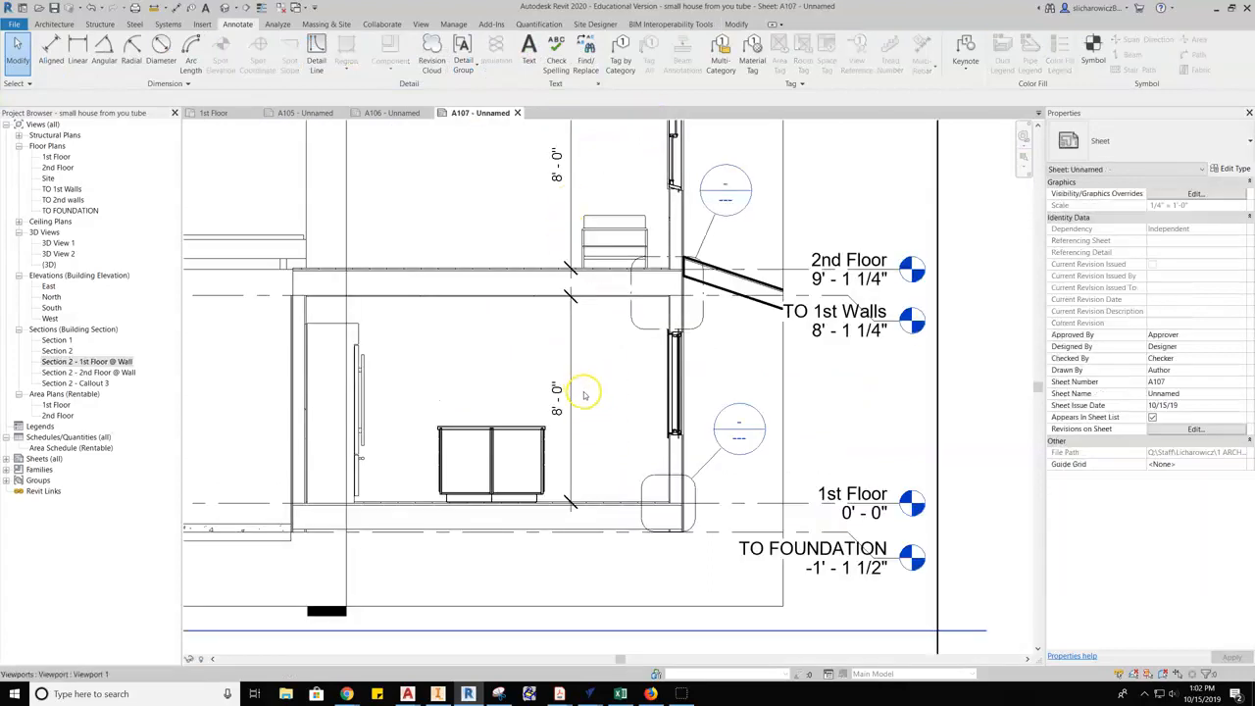
pyautogui.click(393, 113)
pyautogui.click(475, 113)
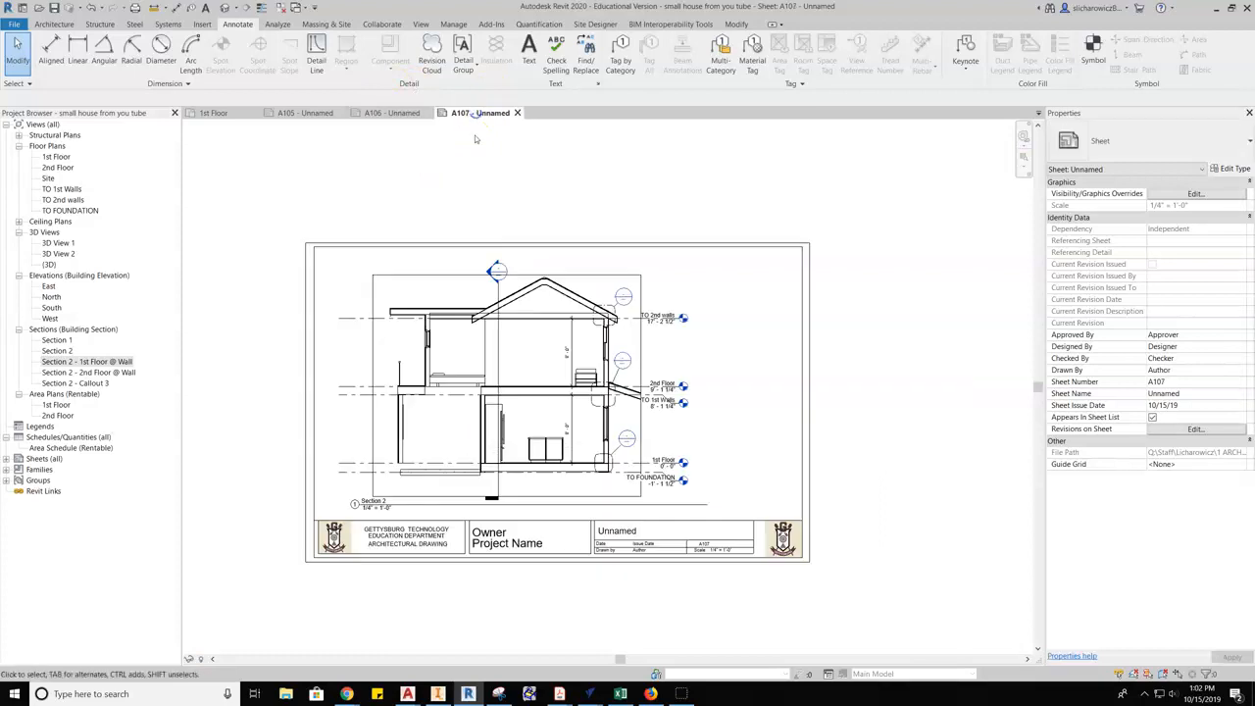
pyautogui.scroll(3, 673, 387)
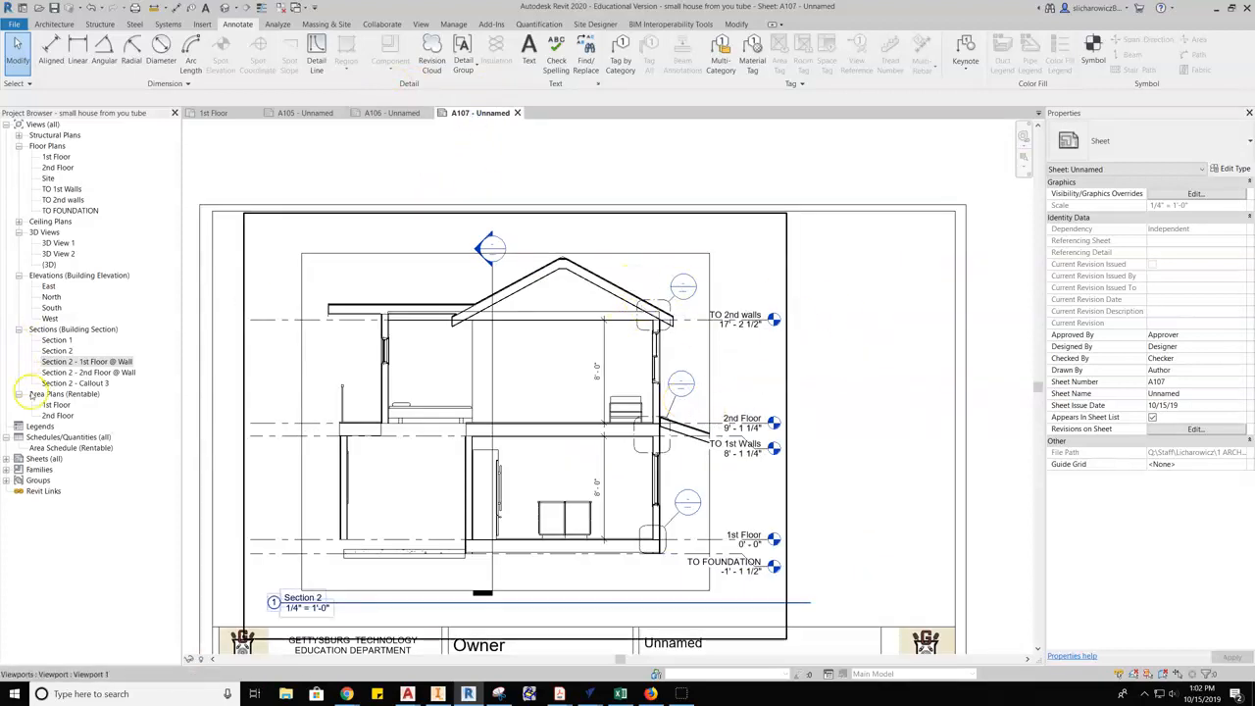
pyautogui.click(73, 362)
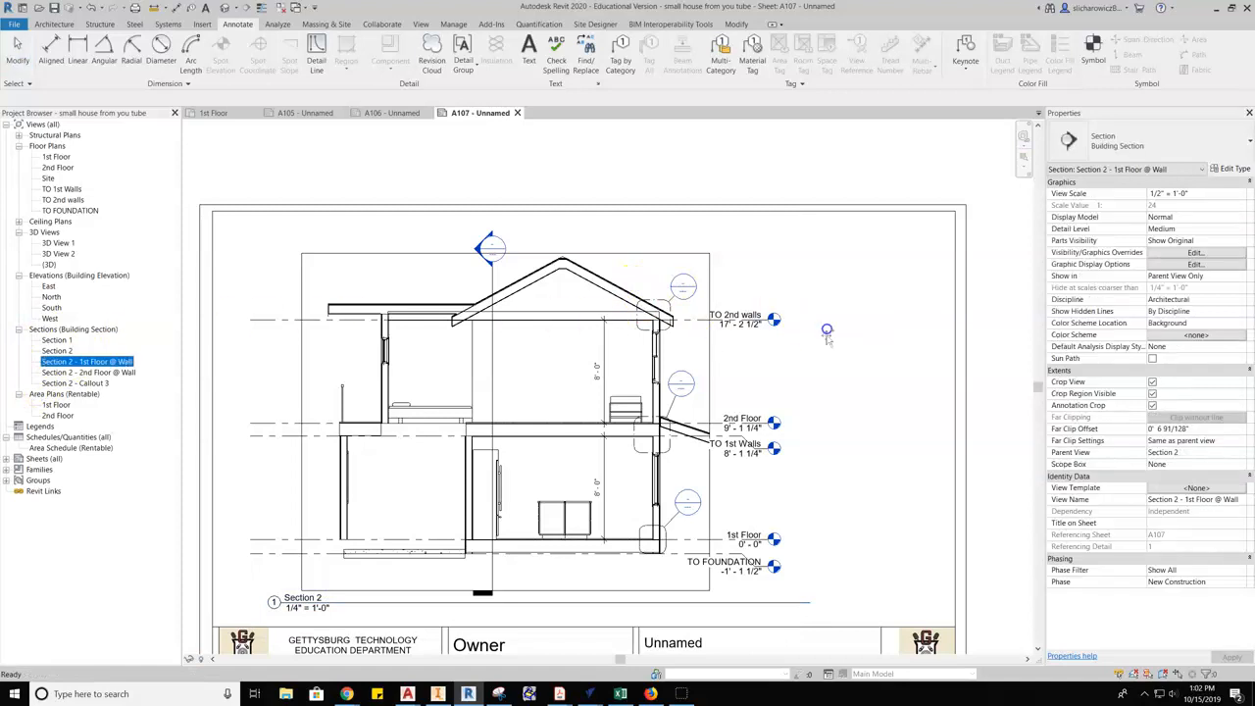
pyautogui.moveTo(862, 342); pyautogui.dragTo(863, 343)
pyautogui.scroll(-2, 863, 349)
pyautogui.moveTo(864, 329); pyautogui.dragTo(789, 358, button='middle')
pyautogui.click(775, 343)
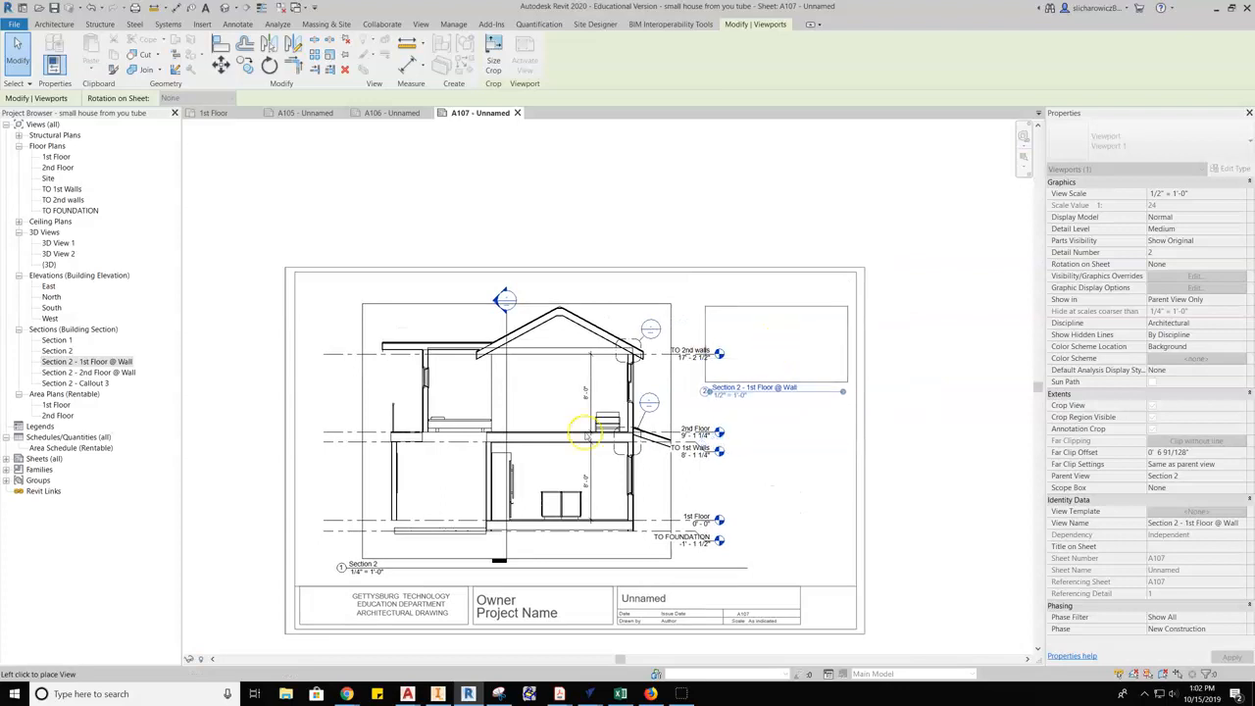
pyautogui.press('Escape')
# Step: Open sheet A106 and place the Section 2 - 1st Floor @ Wall view above the 1st Floor area plan
pyautogui.click(5, 459)
pyautogui.click(54, 482)
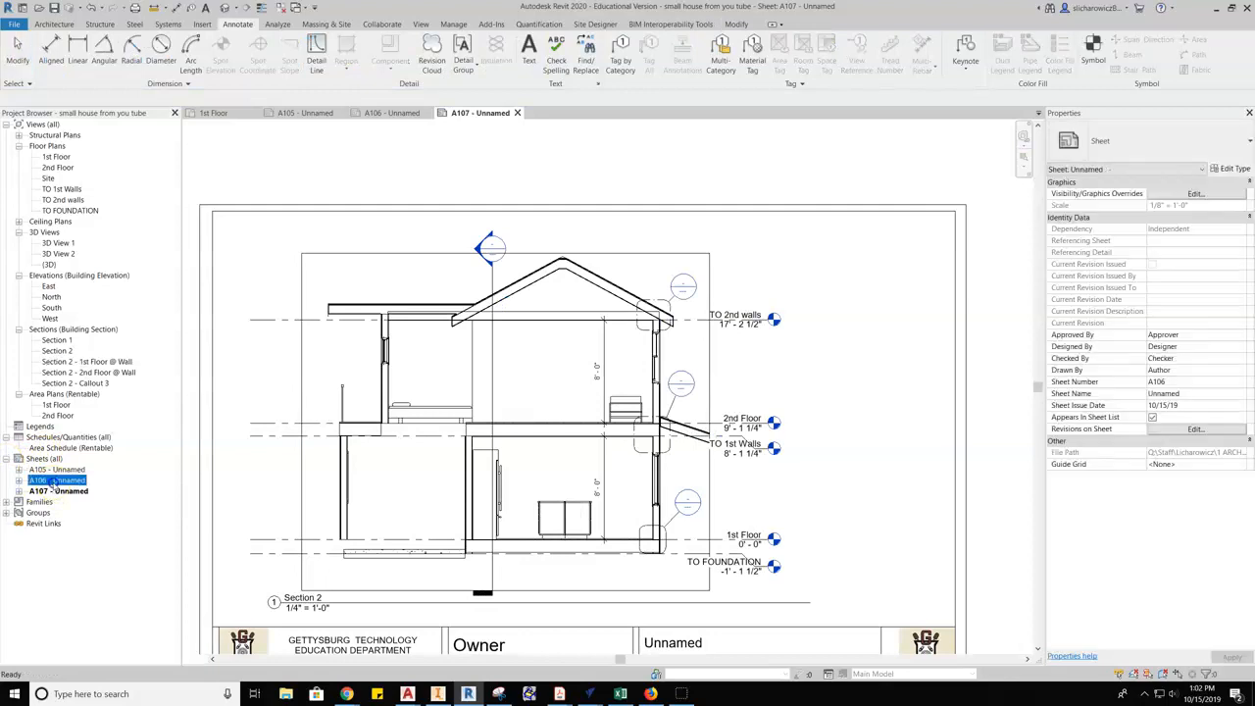
pyautogui.doubleClick(54, 481)
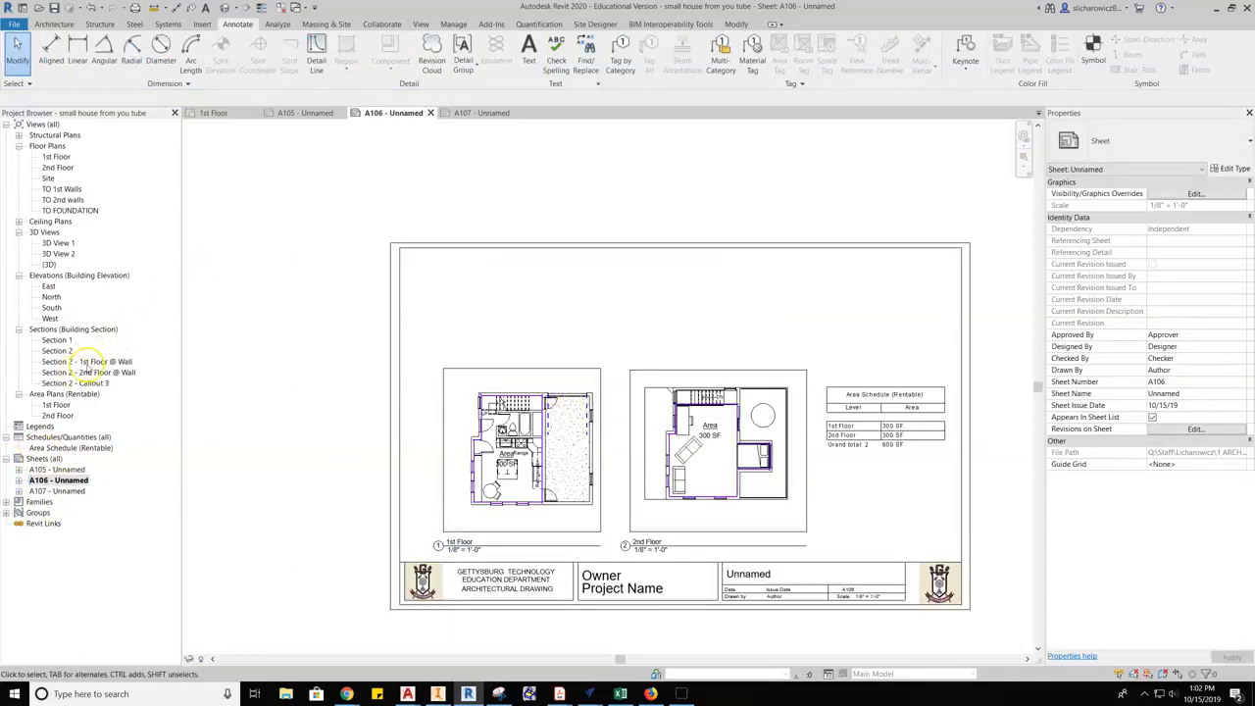
pyautogui.click(86, 362)
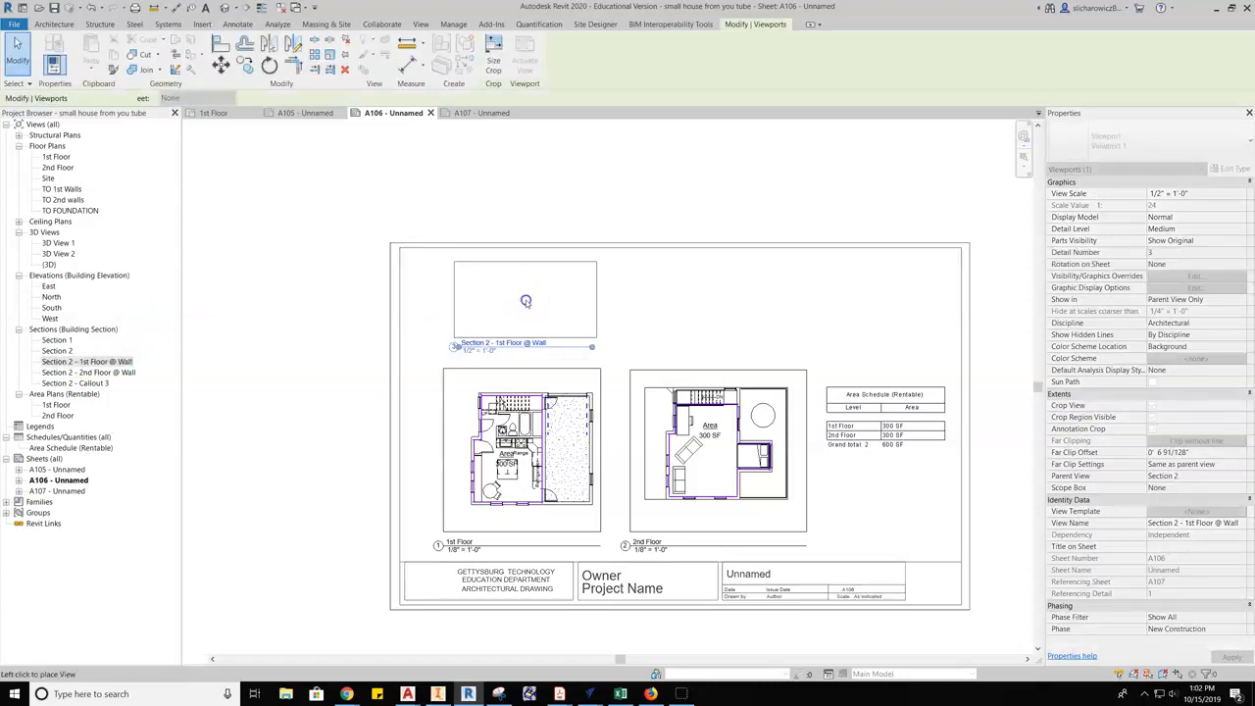
pyautogui.click(545, 349)
# Step: Place the Section 2 - 2nd Floor @ Wall view above the 2nd Floor area plan
pyautogui.click(91, 373)
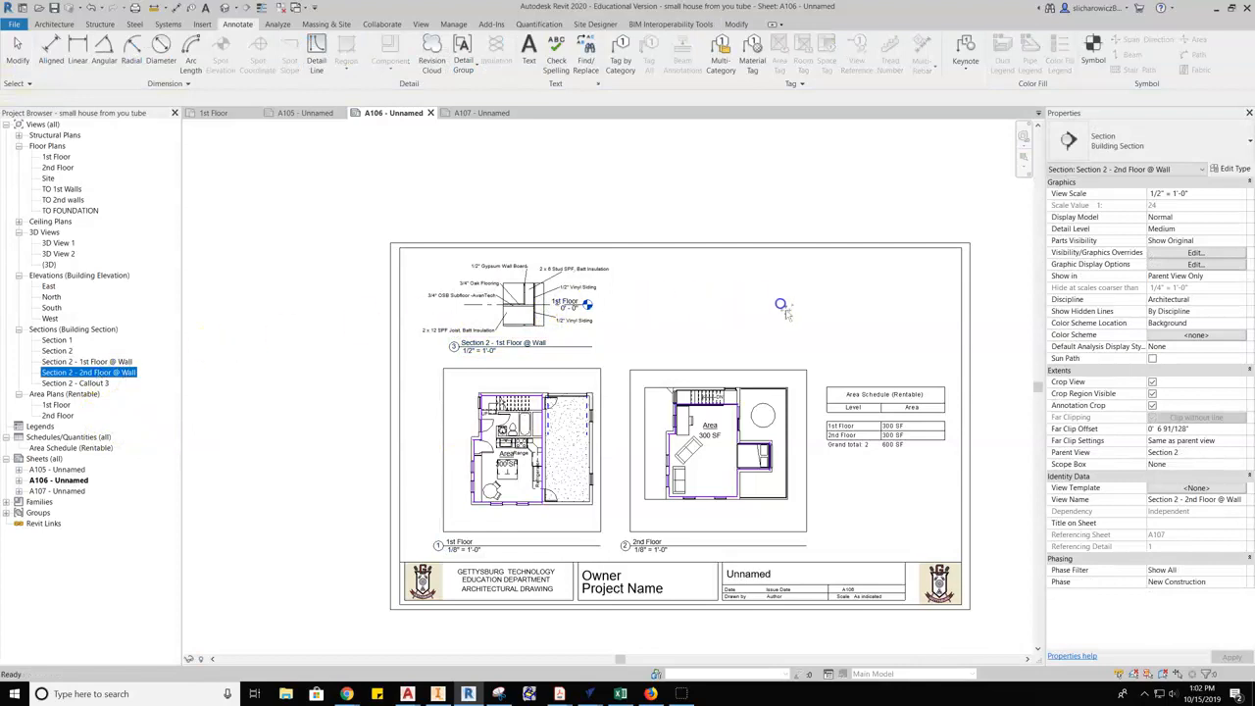
pyautogui.click(725, 304)
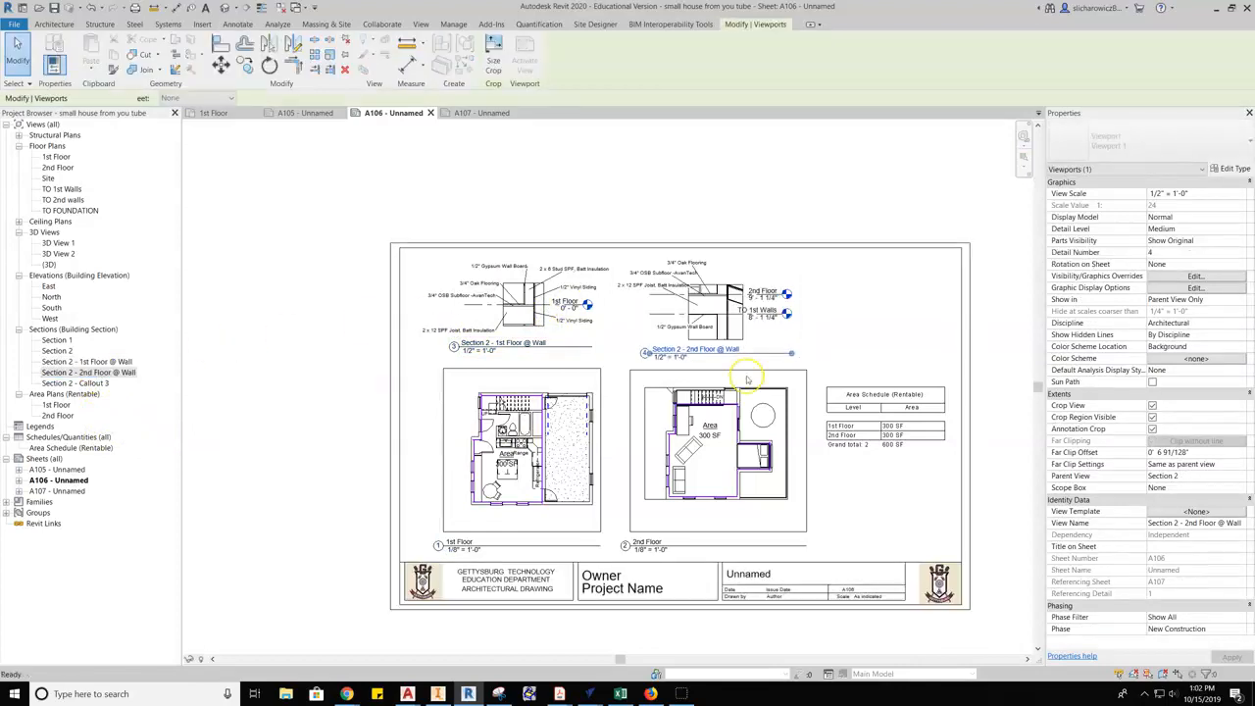
pyautogui.scroll(5, 730, 299)
pyautogui.scroll(-5, 731, 298)
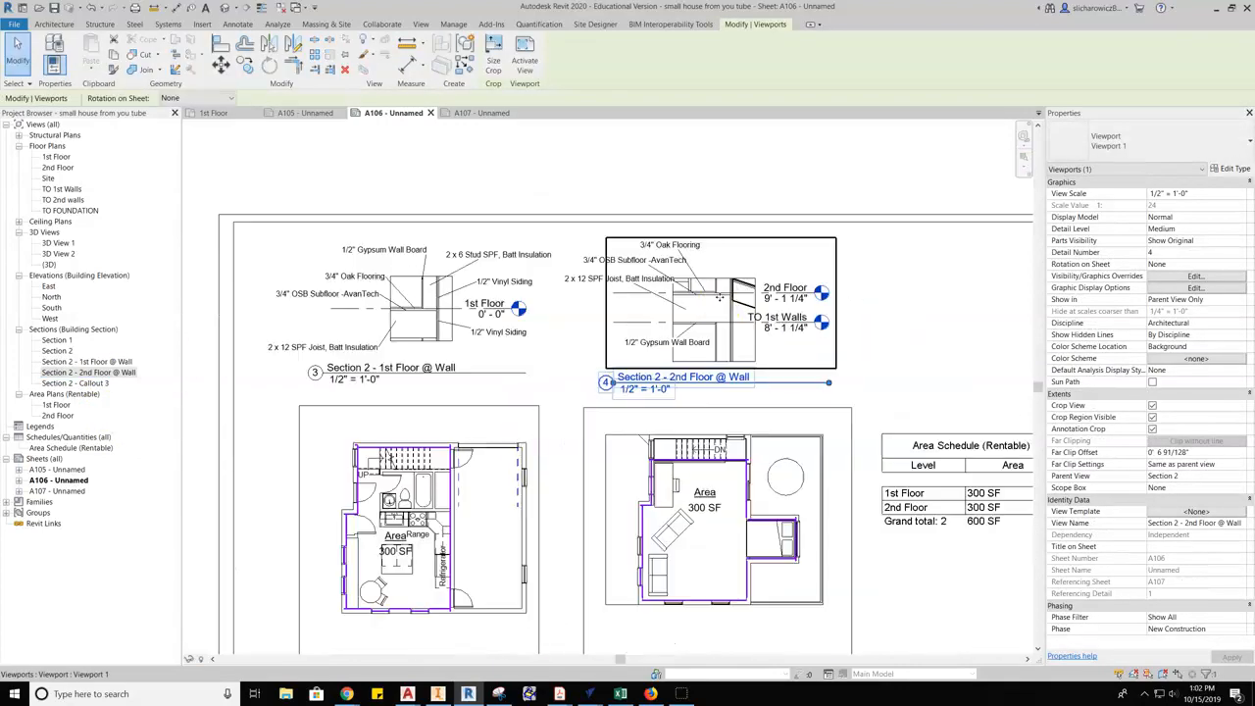
pyautogui.moveTo(733, 296); pyautogui.dragTo(709, 288, button='middle')
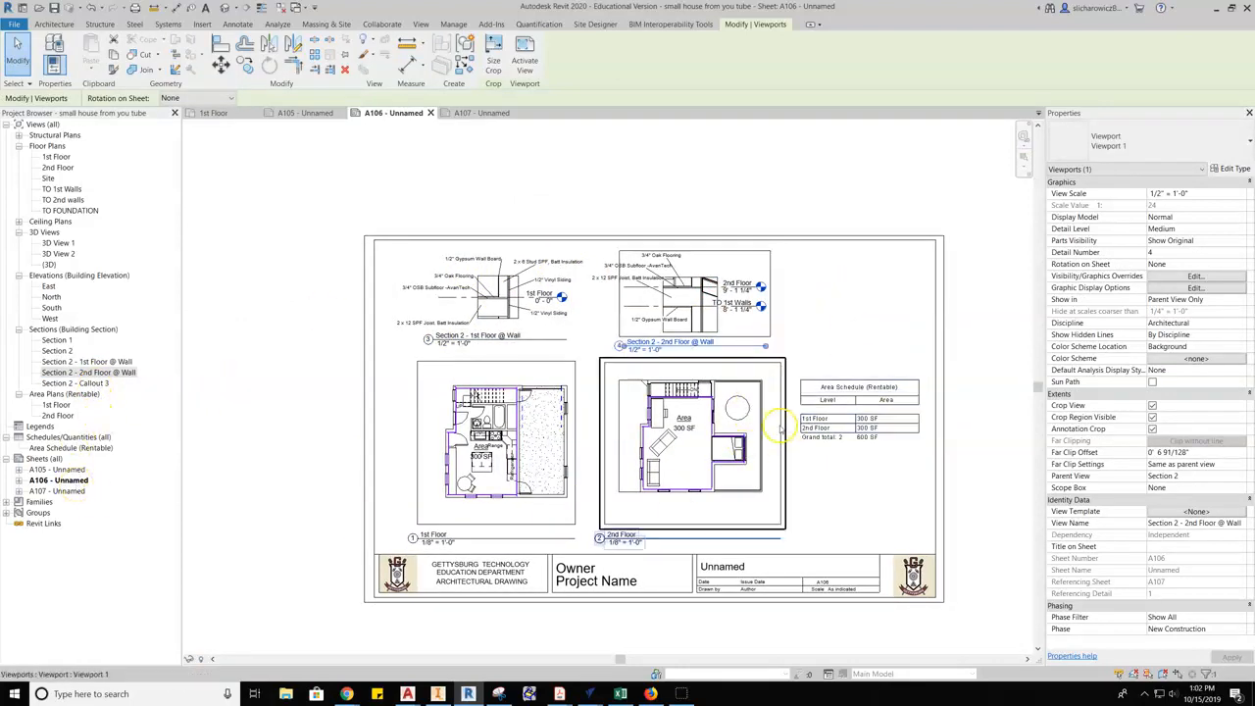
# Step: On sheet A107, activate the Section 2 view and shorten the level lines' left ends to the crop boundary
pyautogui.doubleClick(56, 492)
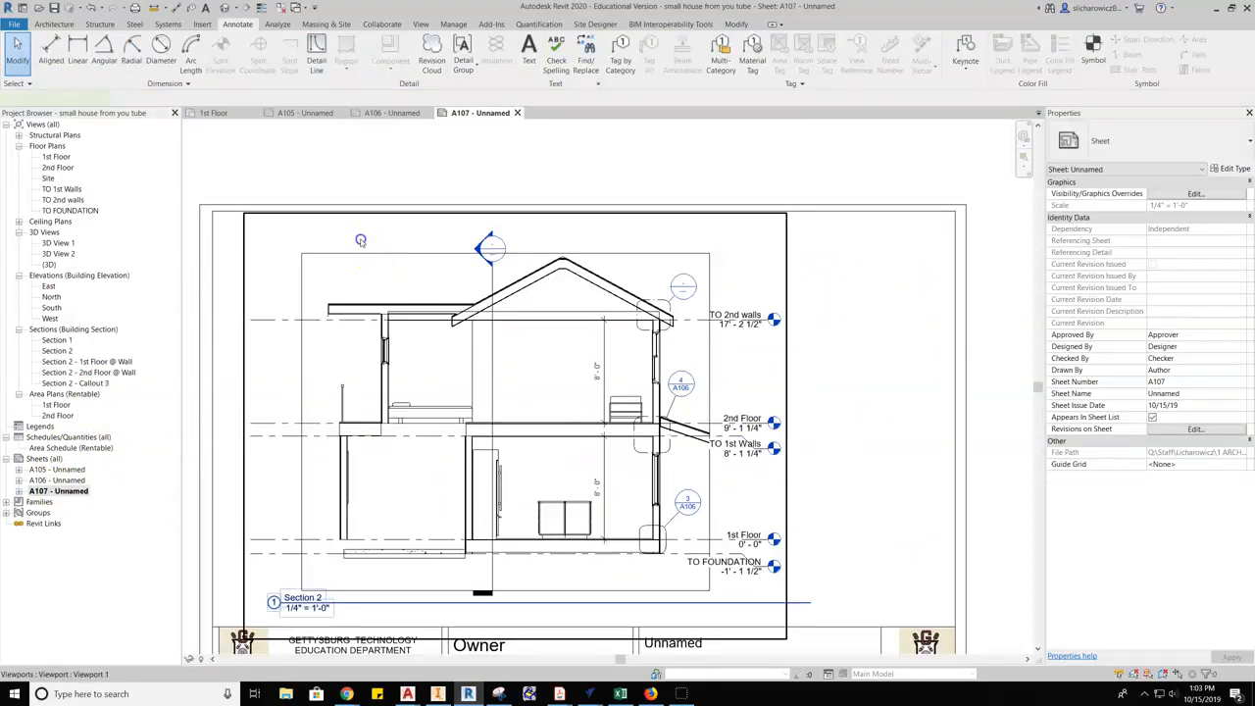
pyautogui.doubleClick(281, 314)
pyautogui.click(263, 321)
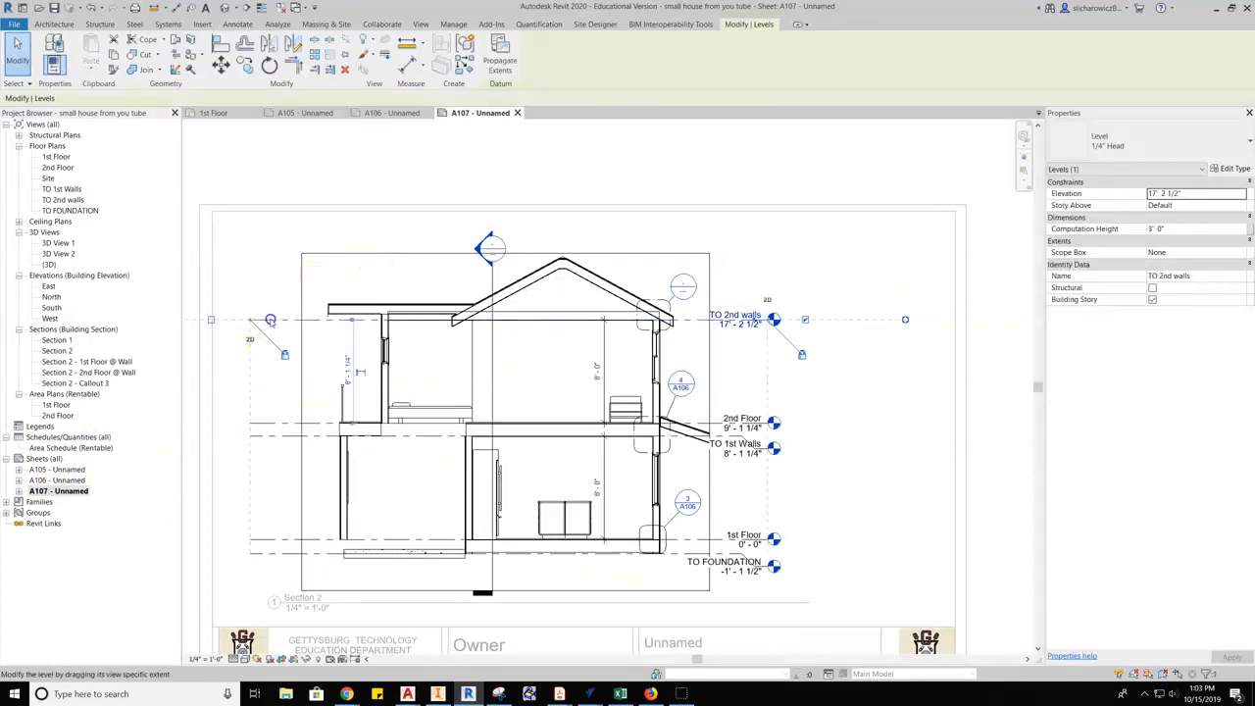
pyautogui.moveTo(271, 320); pyautogui.dragTo(300, 319)
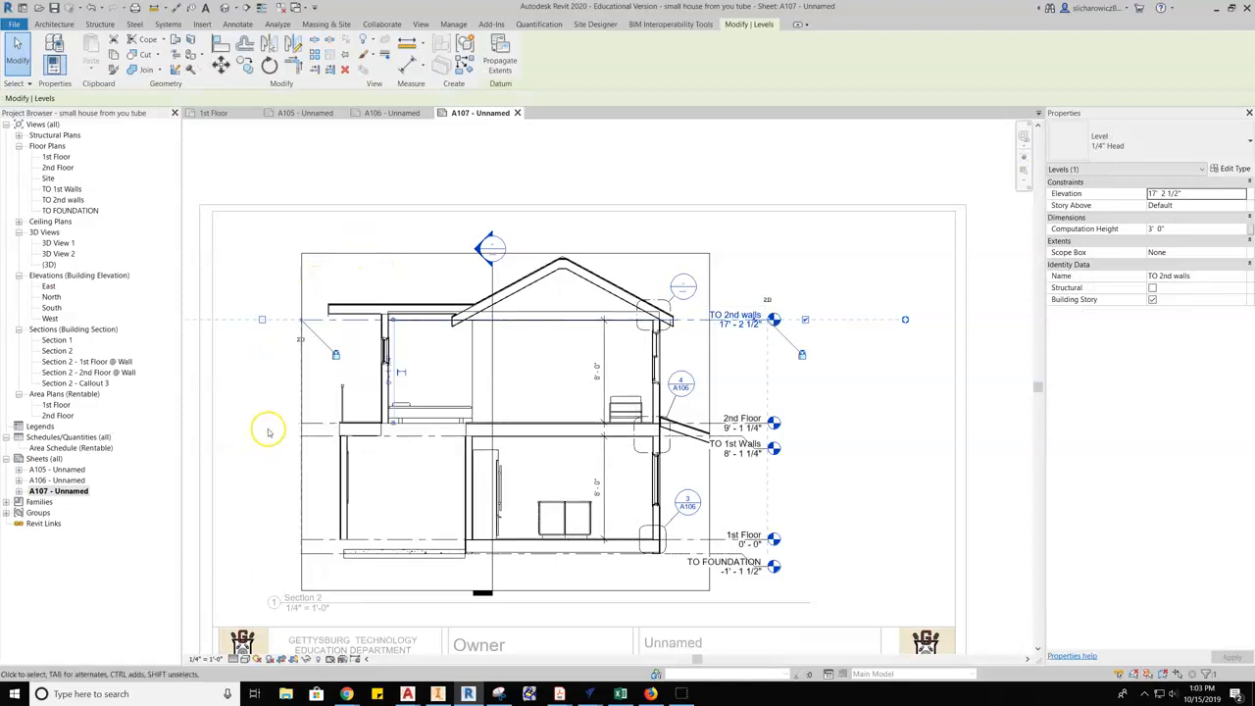
pyautogui.click(854, 392)
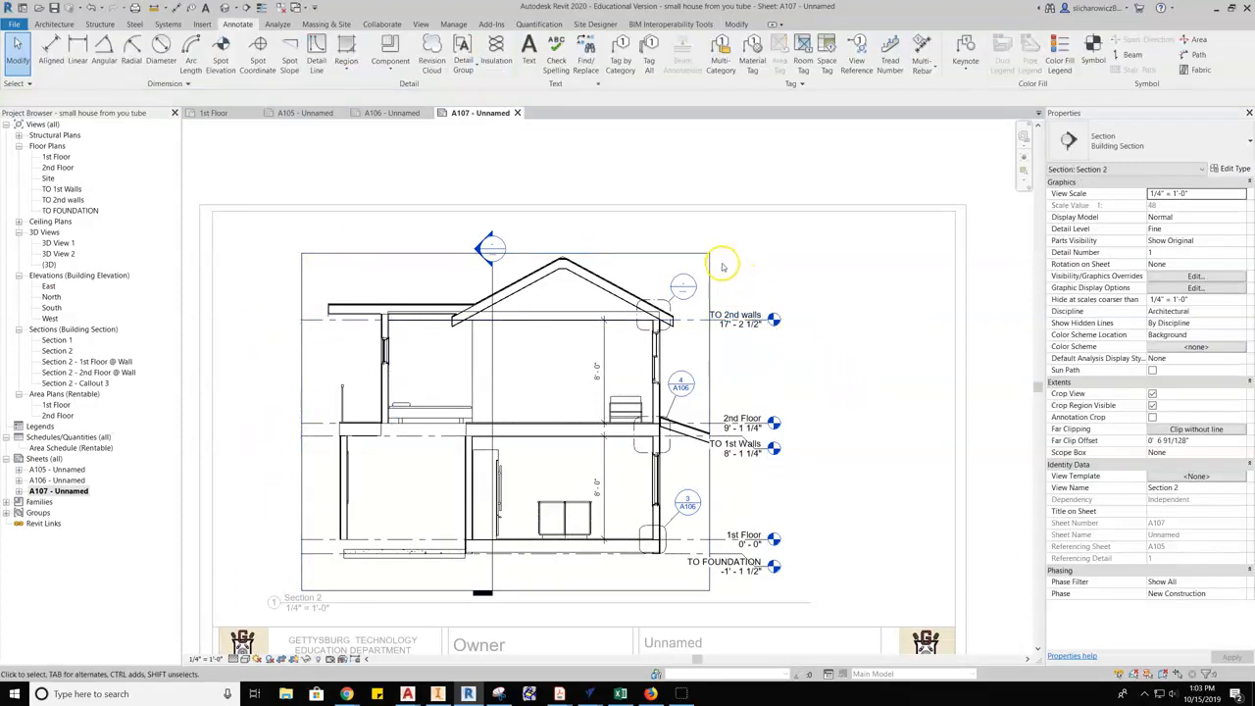
# Step: Shift the Section 2 crop region slightly left and deactivate the view
pyautogui.click(722, 266)
pyautogui.moveTo(691, 261); pyautogui.dragTo(731, 270)
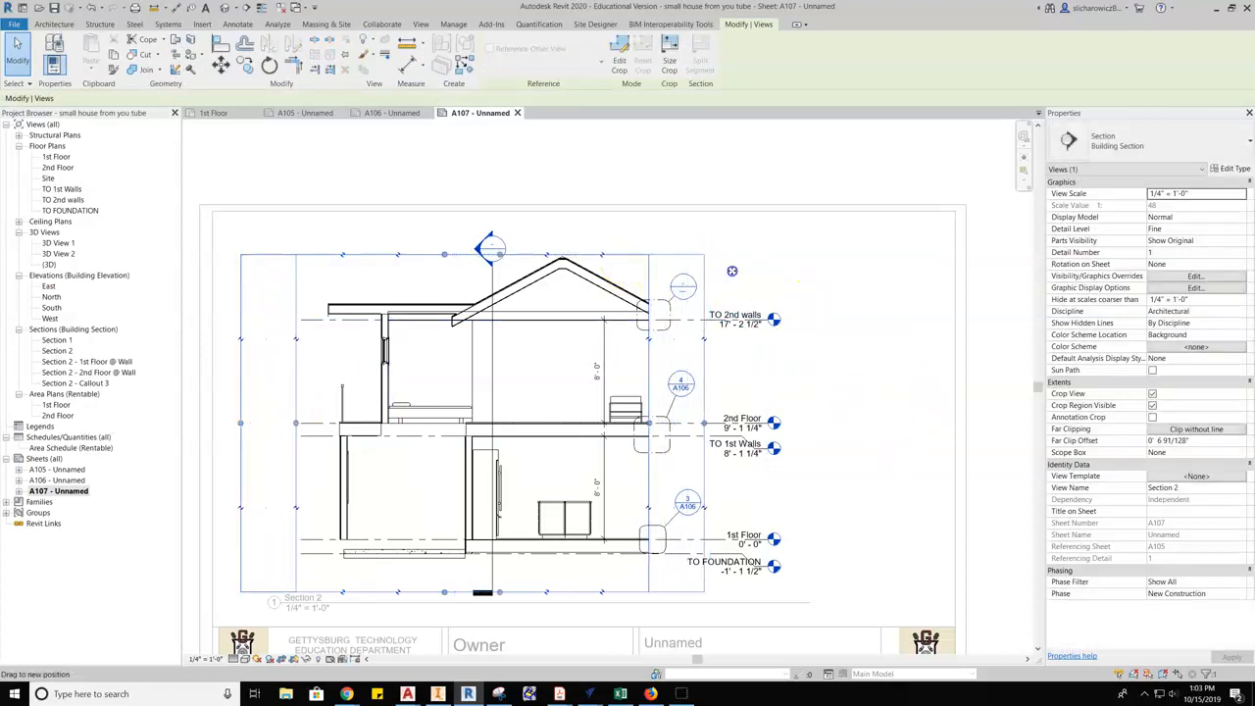
pyautogui.click(944, 297)
pyautogui.rightClick(800, 283)
pyautogui.click(844, 335)
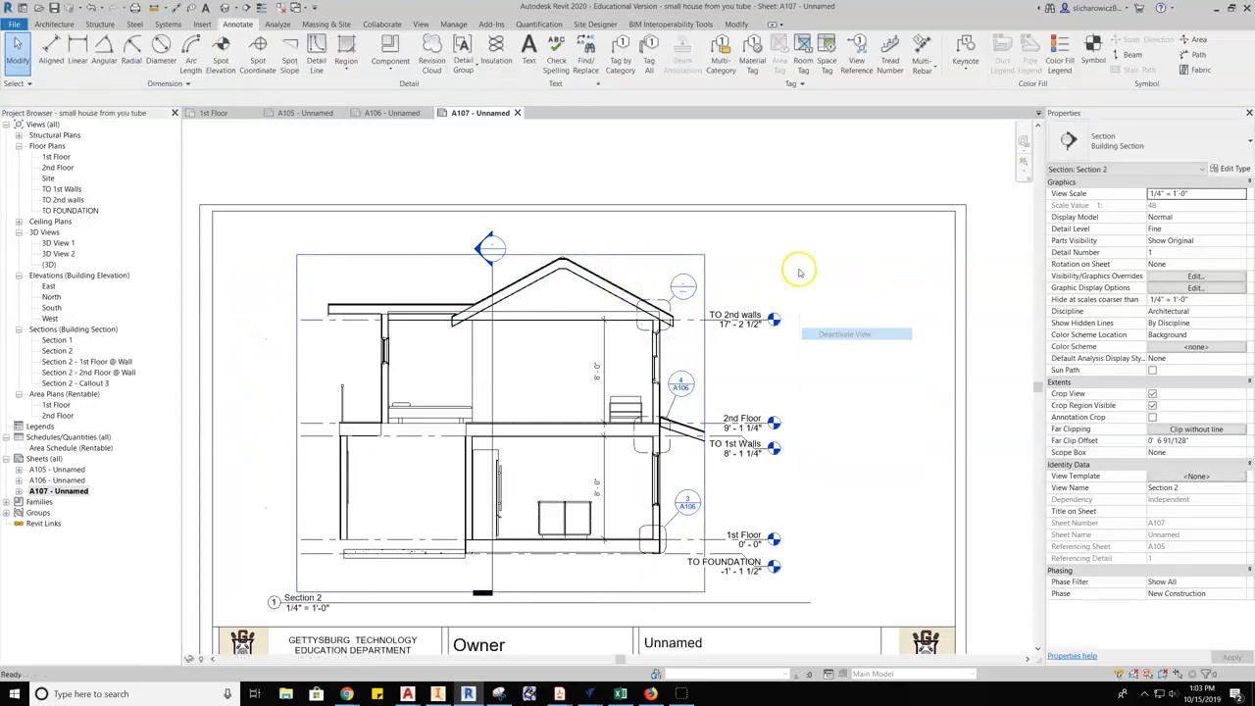
# Step: Move the Section 2 viewport left and slightly up, close to the sheet's left border
pyautogui.click(715, 264)
pyautogui.moveTo(702, 263); pyautogui.dragTo(600, 253)
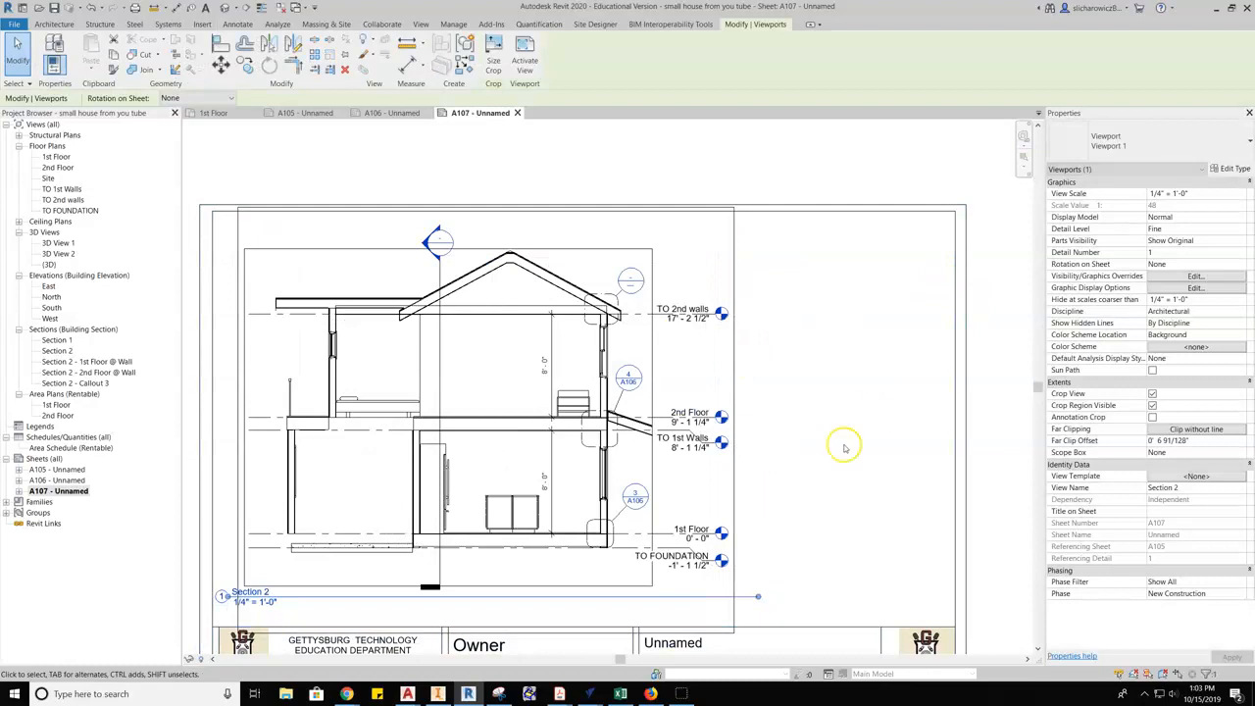
pyautogui.click(844, 448)
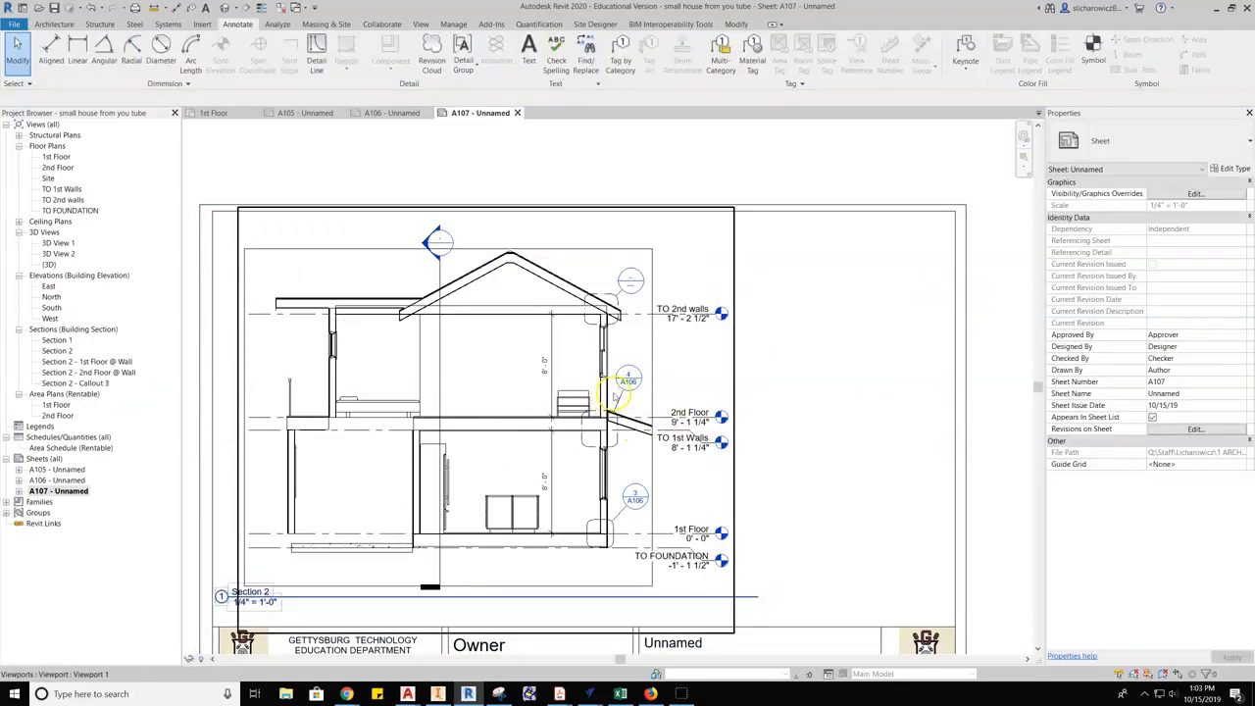
# Step: Compare the detail and sheet numbers in the Section 2 callout heads with the wall details on sheet A106
pyautogui.scroll(3, 614, 395)
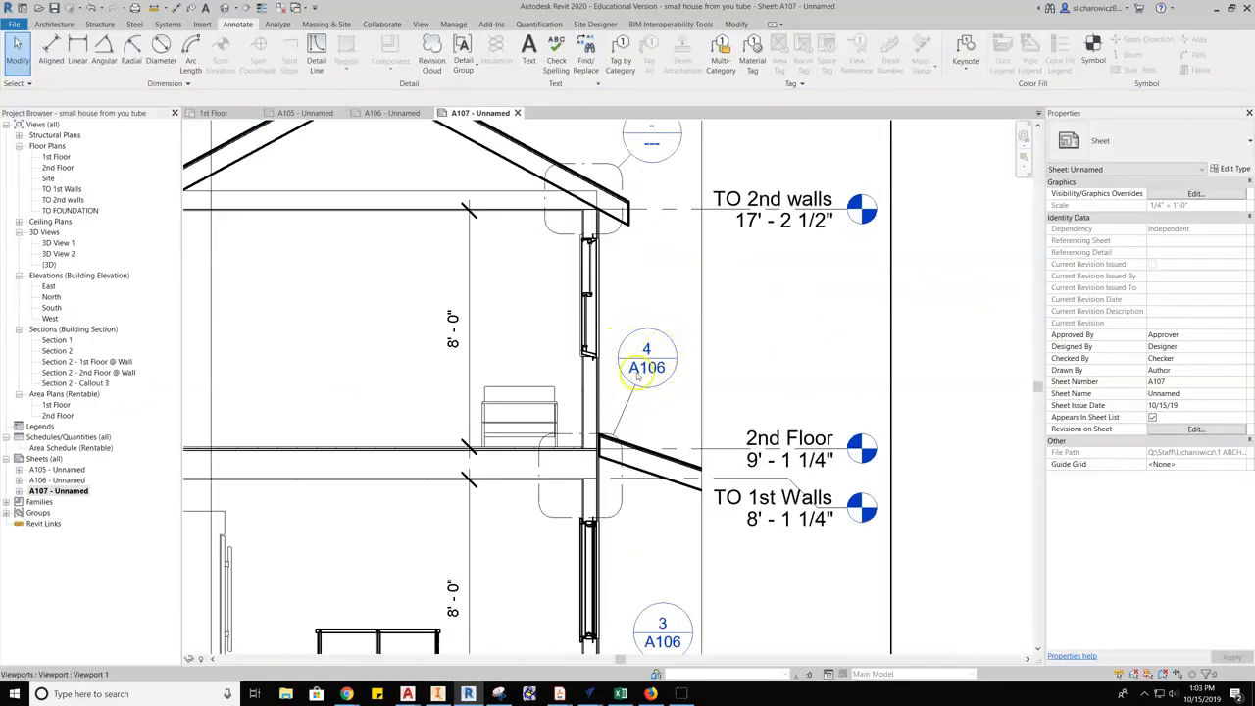
pyautogui.scroll(-4, 662, 371)
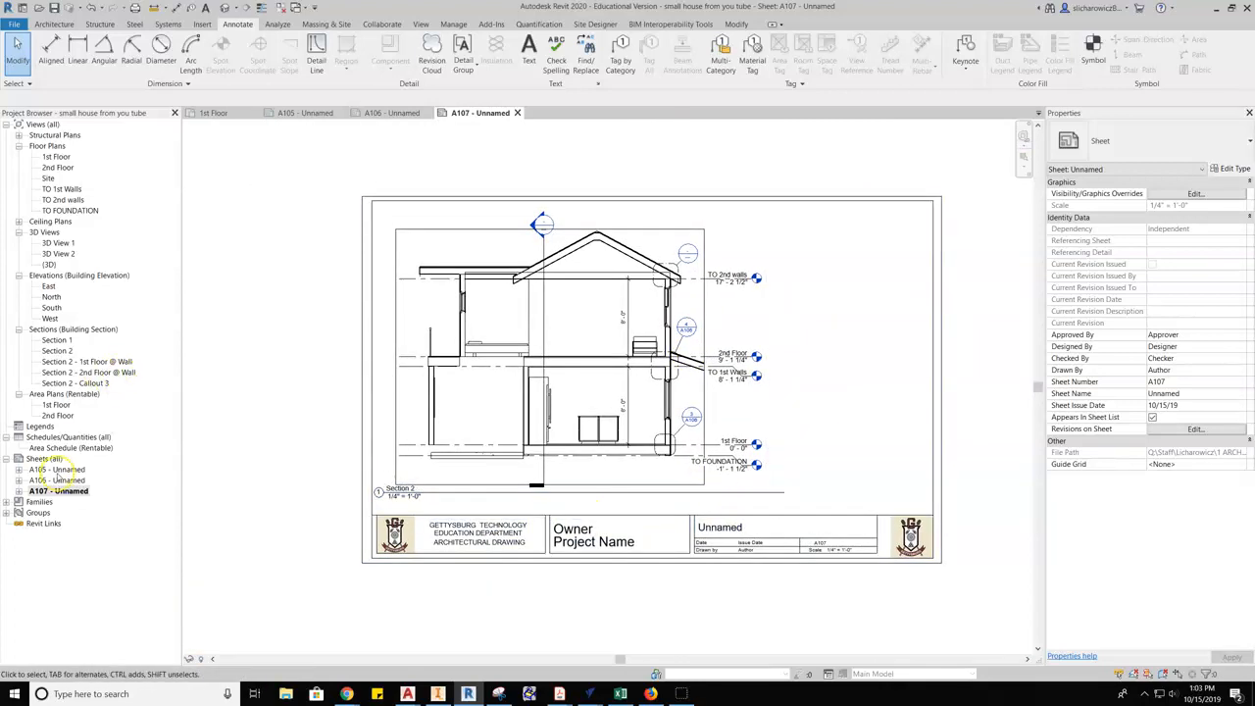
pyautogui.doubleClick(57, 480)
pyautogui.scroll(1, 638, 586)
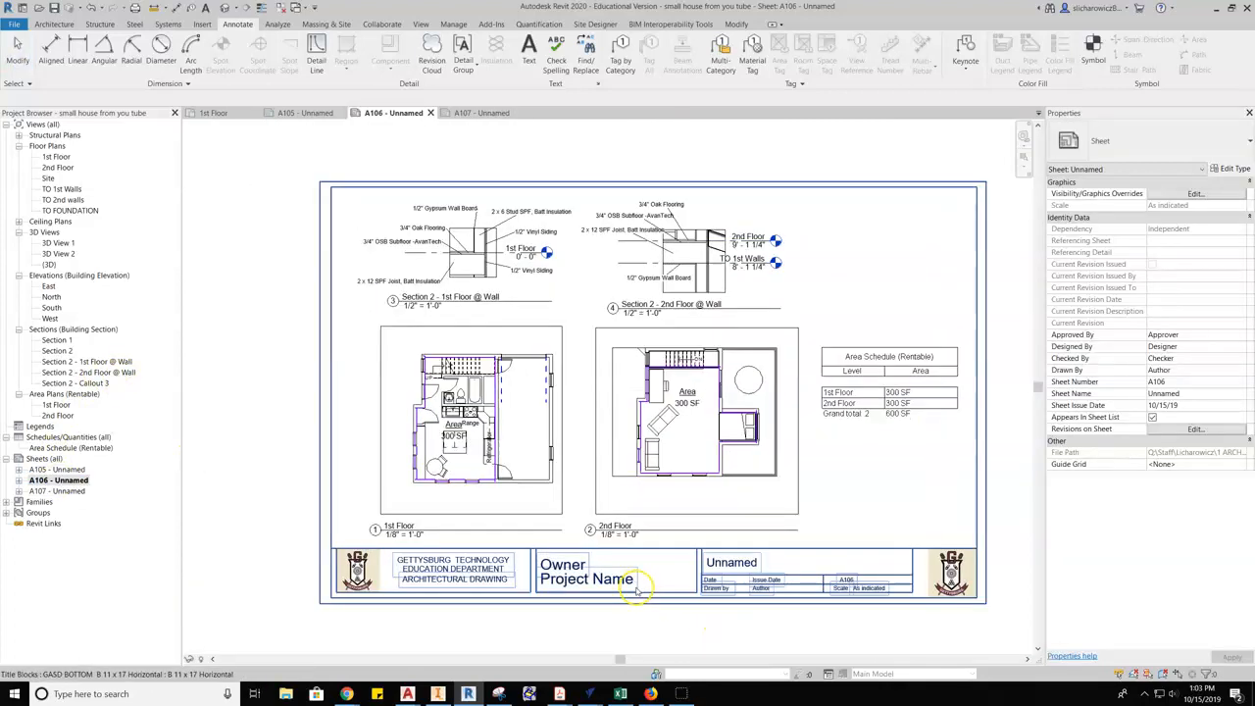
pyautogui.scroll(1, 638, 589)
pyautogui.moveTo(805, 343); pyautogui.dragTo(637, 410, button='middle')
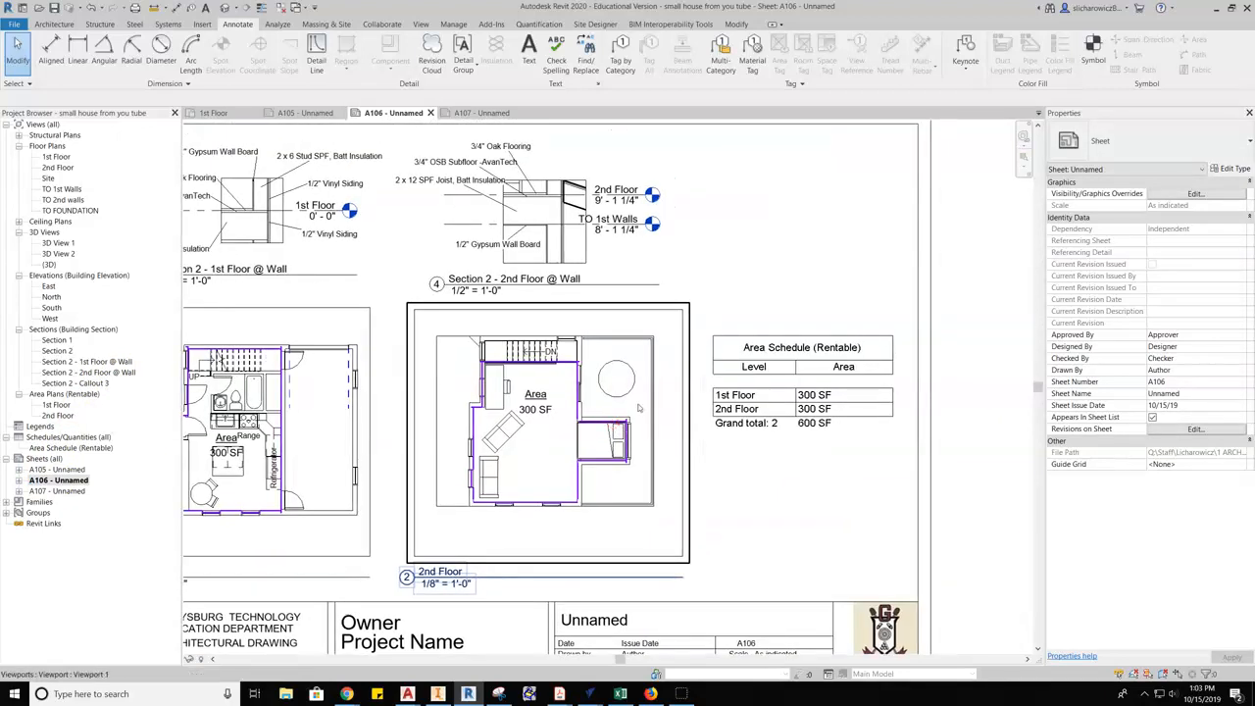
pyautogui.scroll(-1, 580, 257)
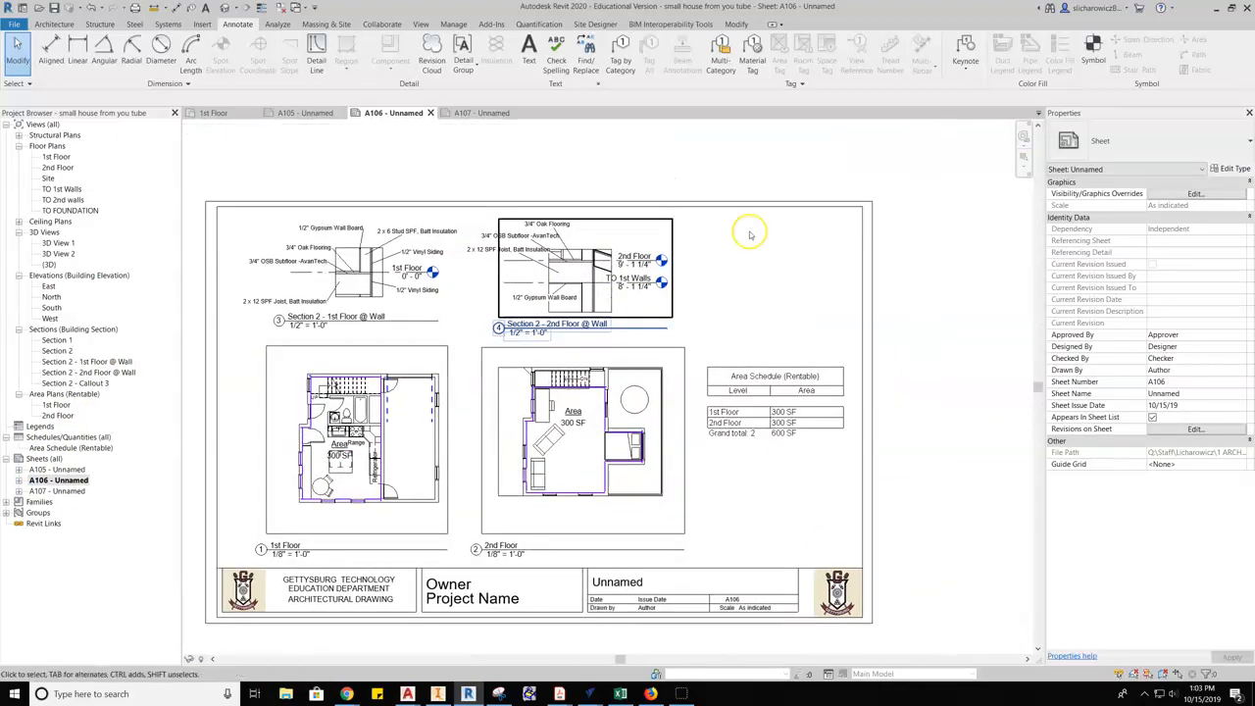
# Step: Delete the 1st Floor and 2nd Floor wall detail viewports from sheet A106
pyautogui.click(673, 239)
pyautogui.click(476, 258)
pyautogui.click(436, 265)
pyautogui.press('Escape')
# Step: Open sheet A107, place the Section 2 - 1st Floor @ Wall view in its upper-right area, and check the matching callout head
pyautogui.doubleClick(57, 490)
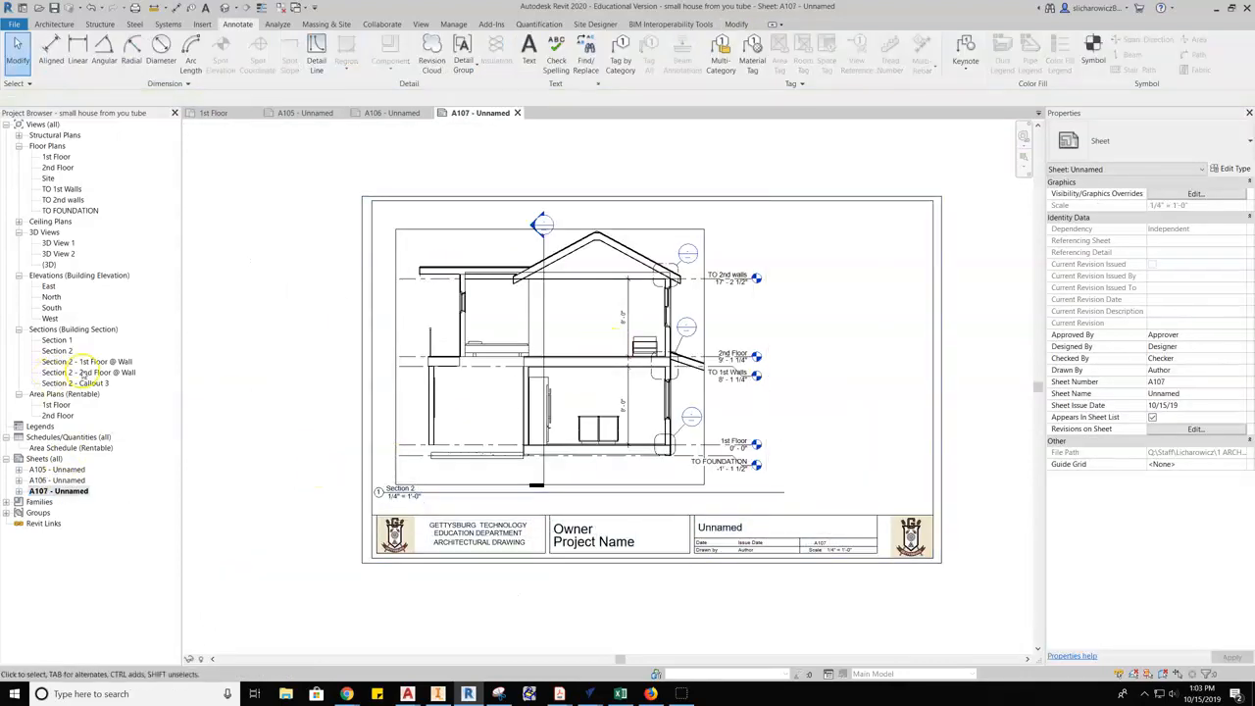
pyautogui.click(84, 363)
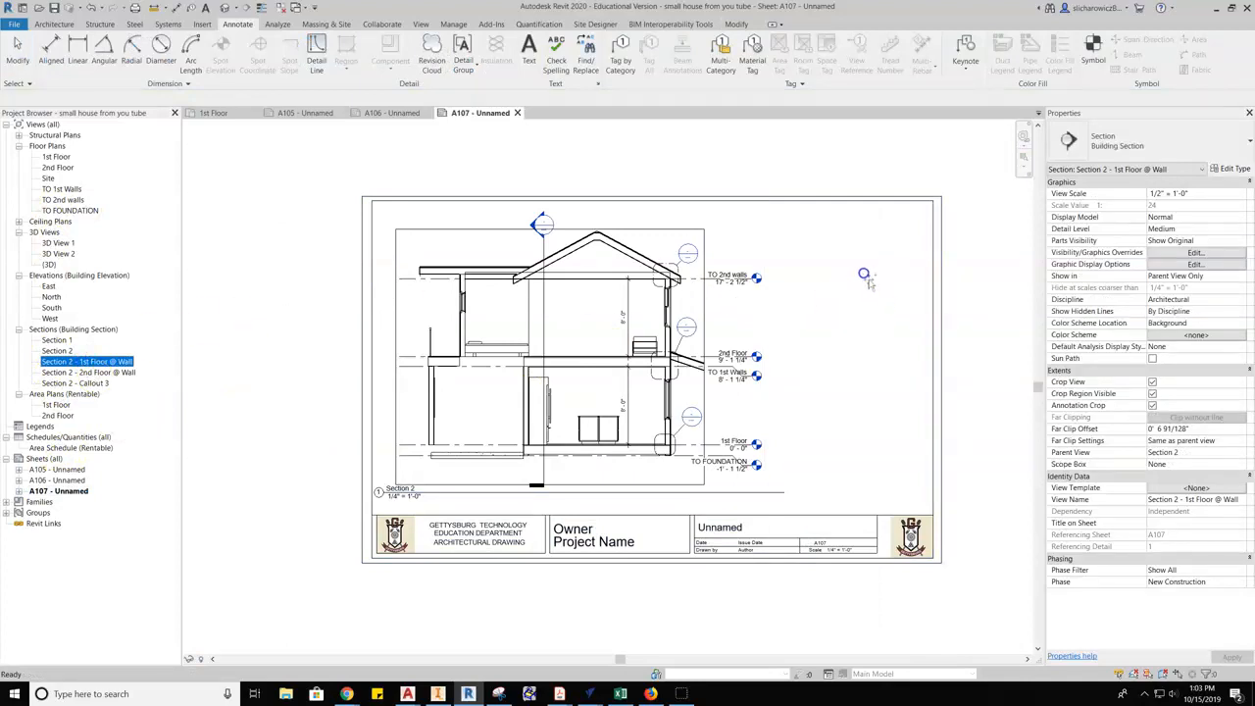
pyautogui.click(843, 253)
pyautogui.scroll(5, 689, 417)
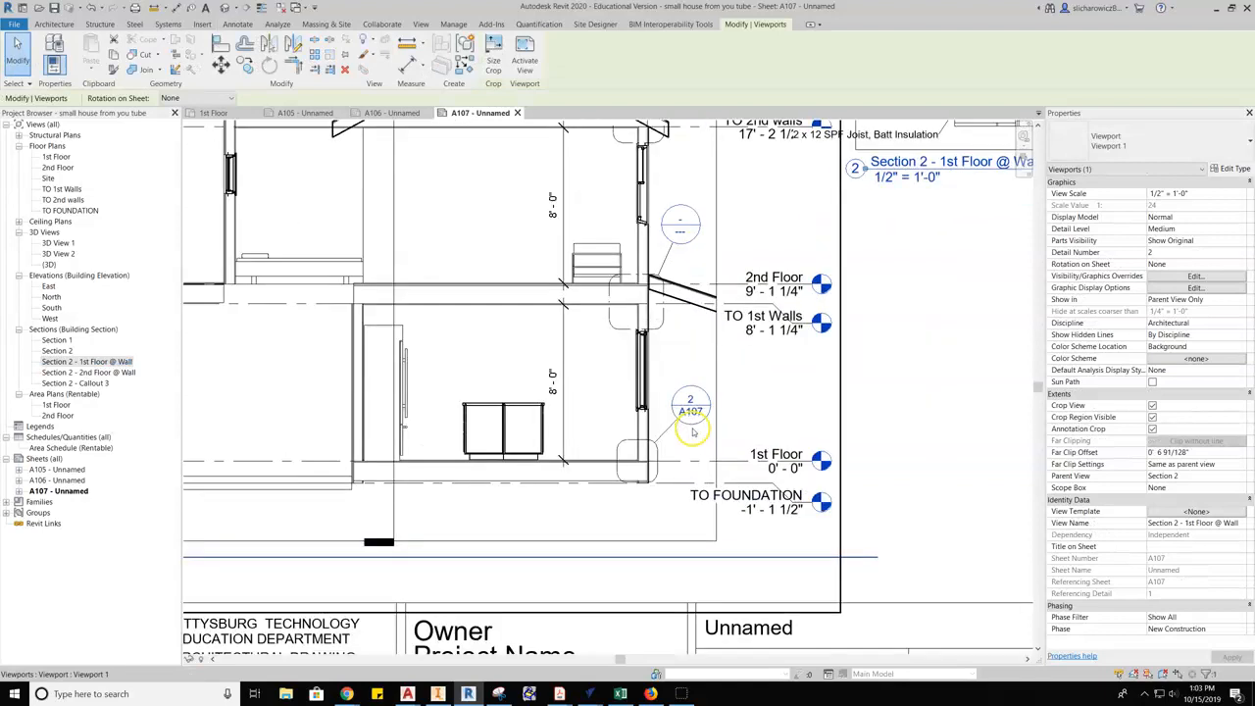
pyautogui.scroll(-4, 689, 406)
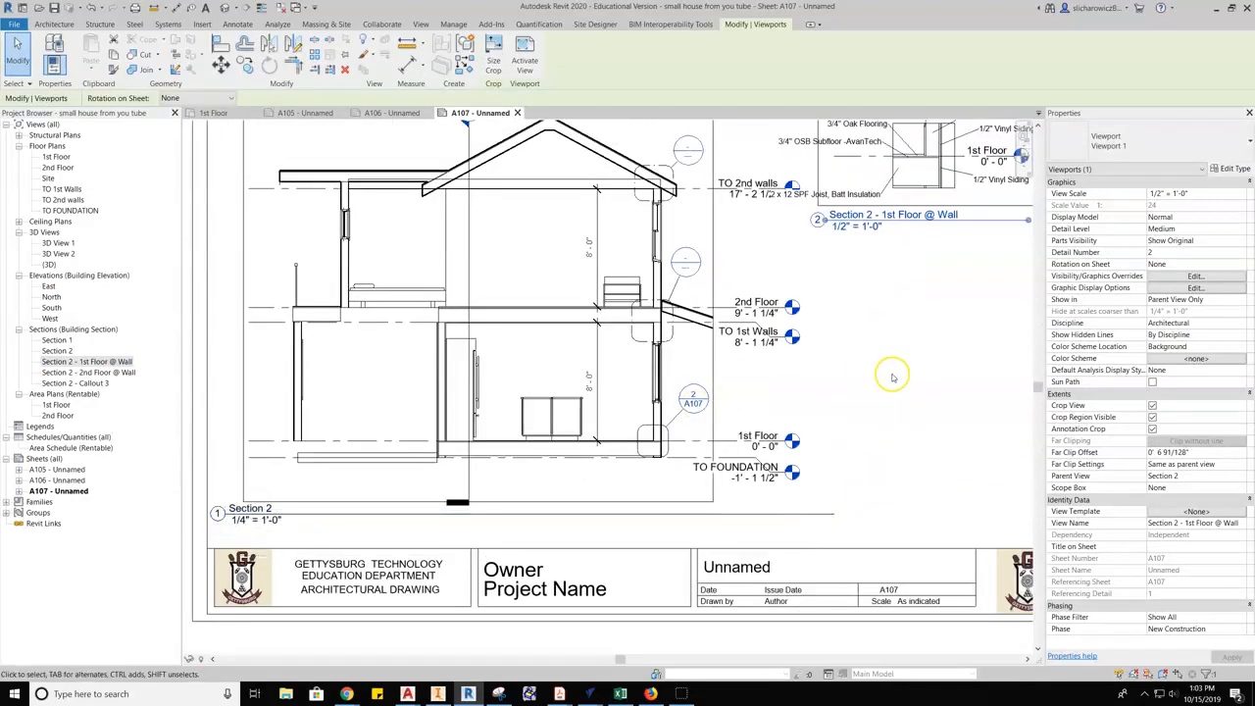
# Step: Place the Section 2 - 2nd Floor @ Wall view beneath the 1st Floor wall detail on sheet A107, then shift it slightly lower
pyautogui.scroll(2, 753, 213)
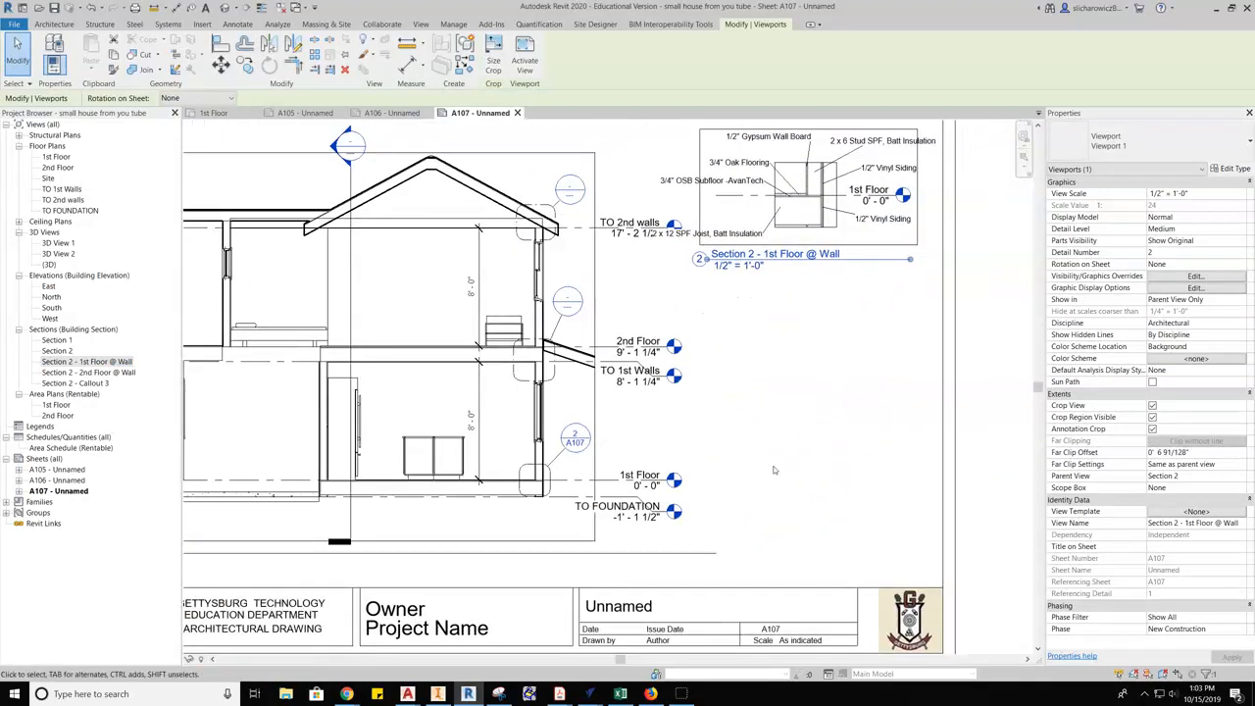
pyautogui.click(93, 373)
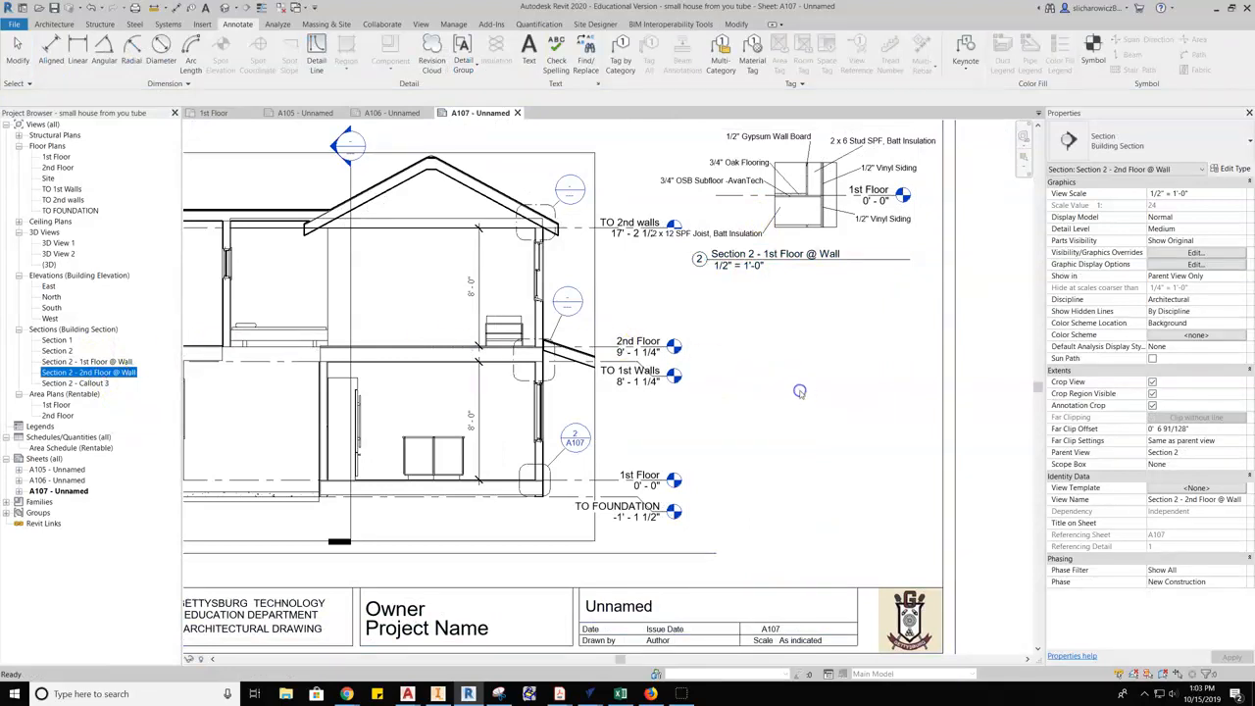
pyautogui.moveTo(799, 394); pyautogui.dragTo(812, 390)
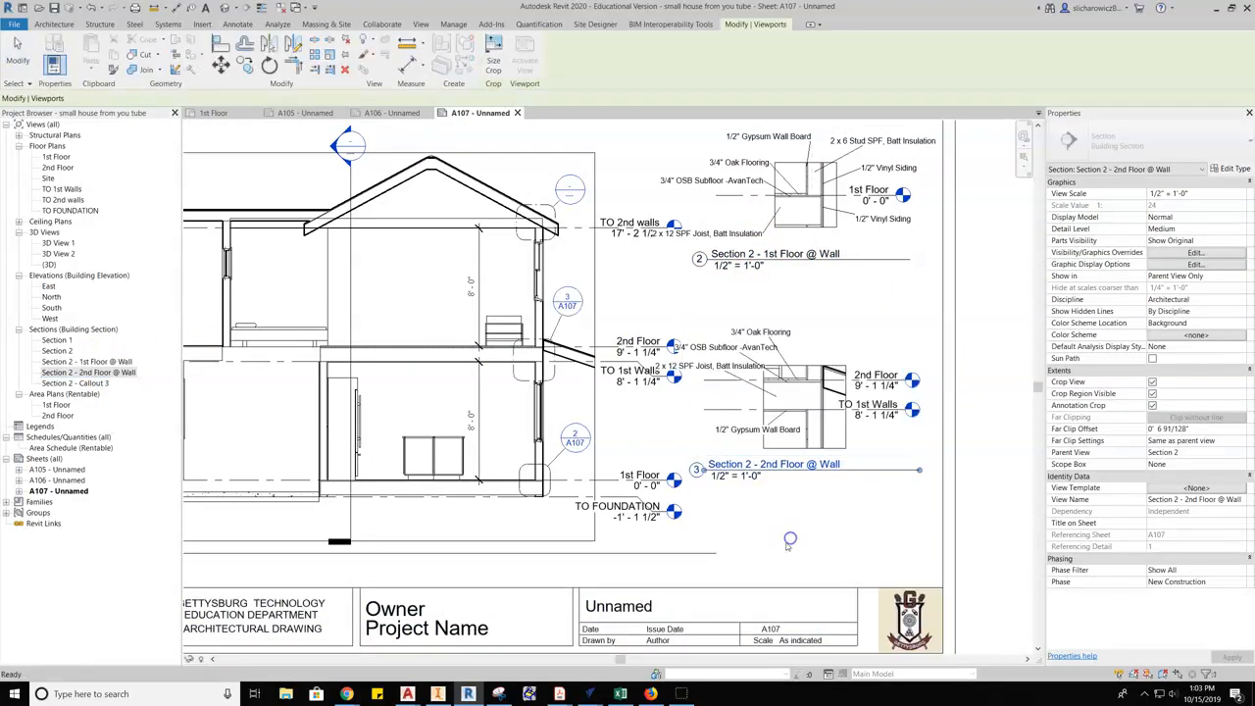
pyautogui.click(798, 531)
pyautogui.scroll(3, 687, 359)
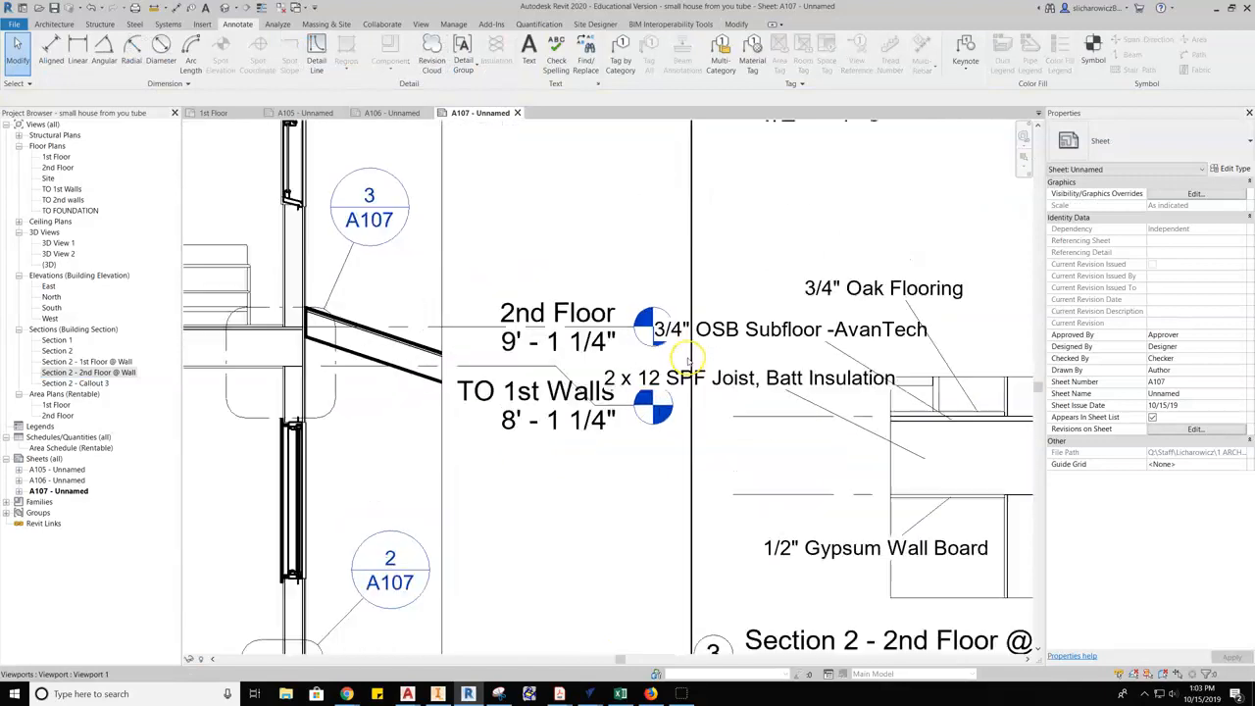
pyautogui.scroll(-4, 652, 333)
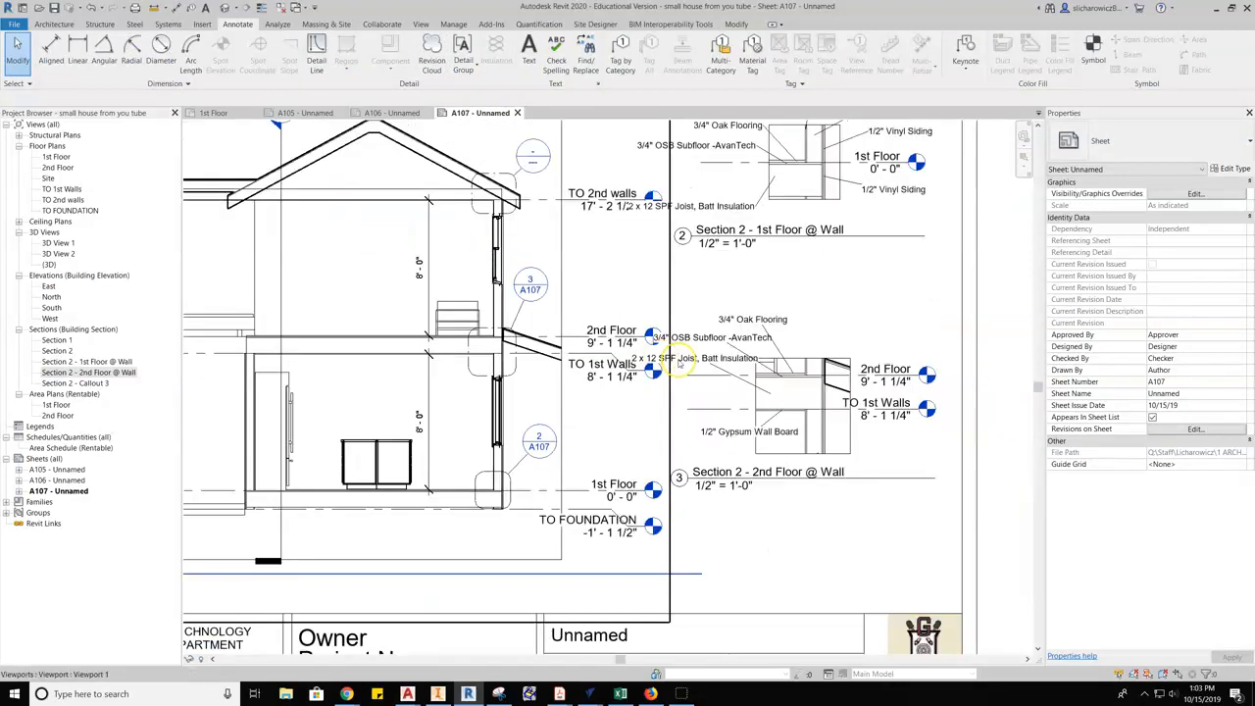
pyautogui.moveTo(751, 337); pyautogui.dragTo(758, 384)
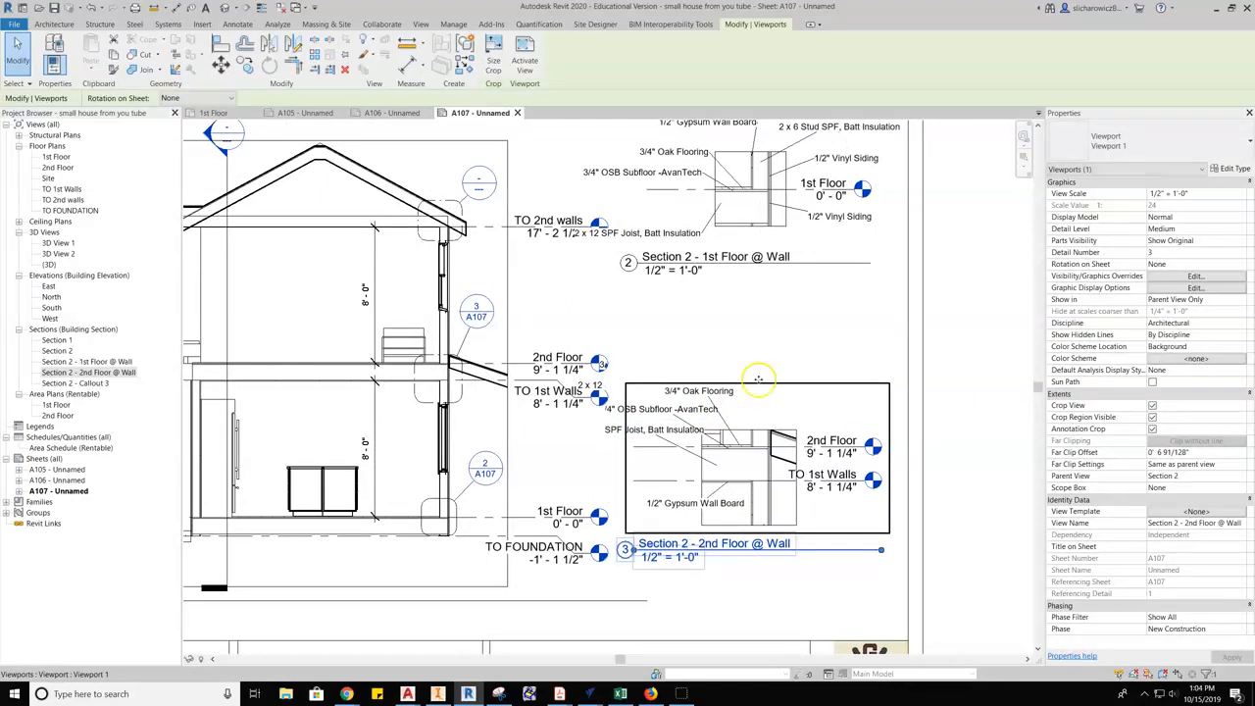
# Step: Examine the Section 2 viewport on sheet A107 for its callout numbers and the spacing between its level heads and the wall detail notes
pyautogui.click(576, 476)
pyautogui.scroll(5, 604, 439)
pyautogui.scroll(-4, 607, 433)
pyautogui.scroll(-3, 692, 436)
pyautogui.scroll(3, 774, 441)
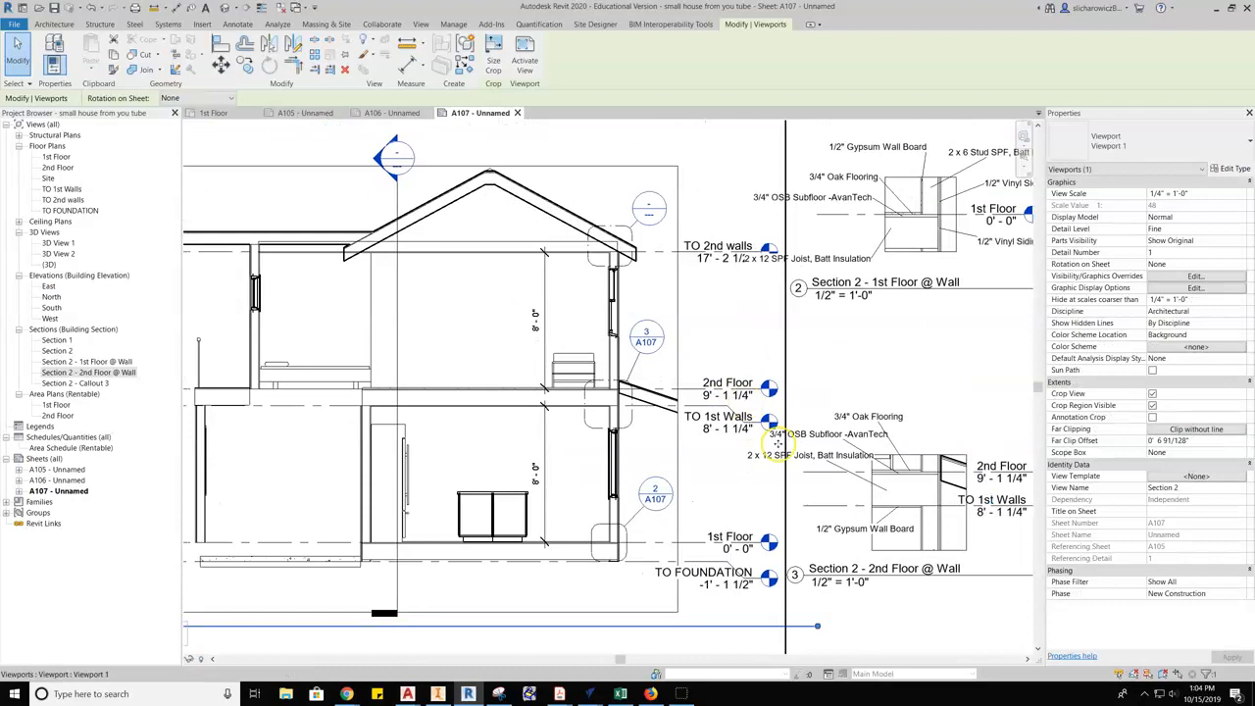
pyautogui.moveTo(858, 347); pyautogui.dragTo(818, 330, button='middle')
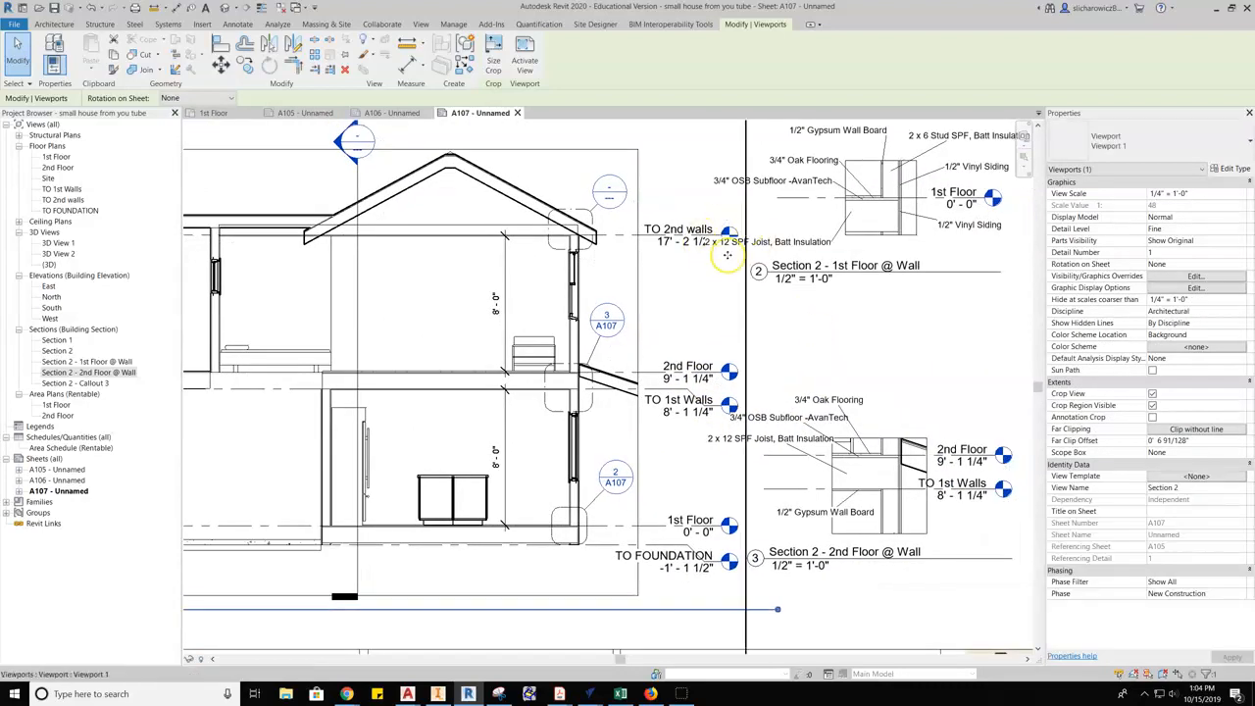
pyautogui.scroll(-3, 875, 328)
pyautogui.scroll(2, 823, 356)
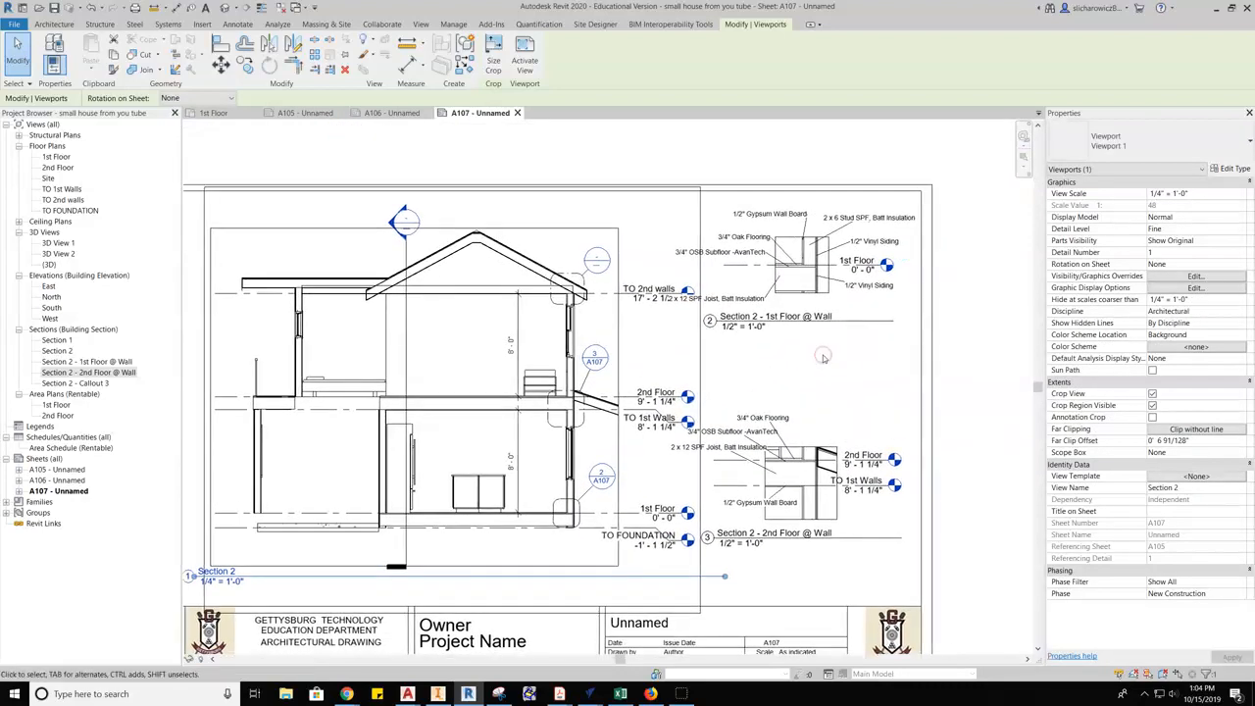
pyautogui.scroll(-1, 813, 355)
pyautogui.moveTo(813, 355); pyautogui.dragTo(834, 306, button='middle')
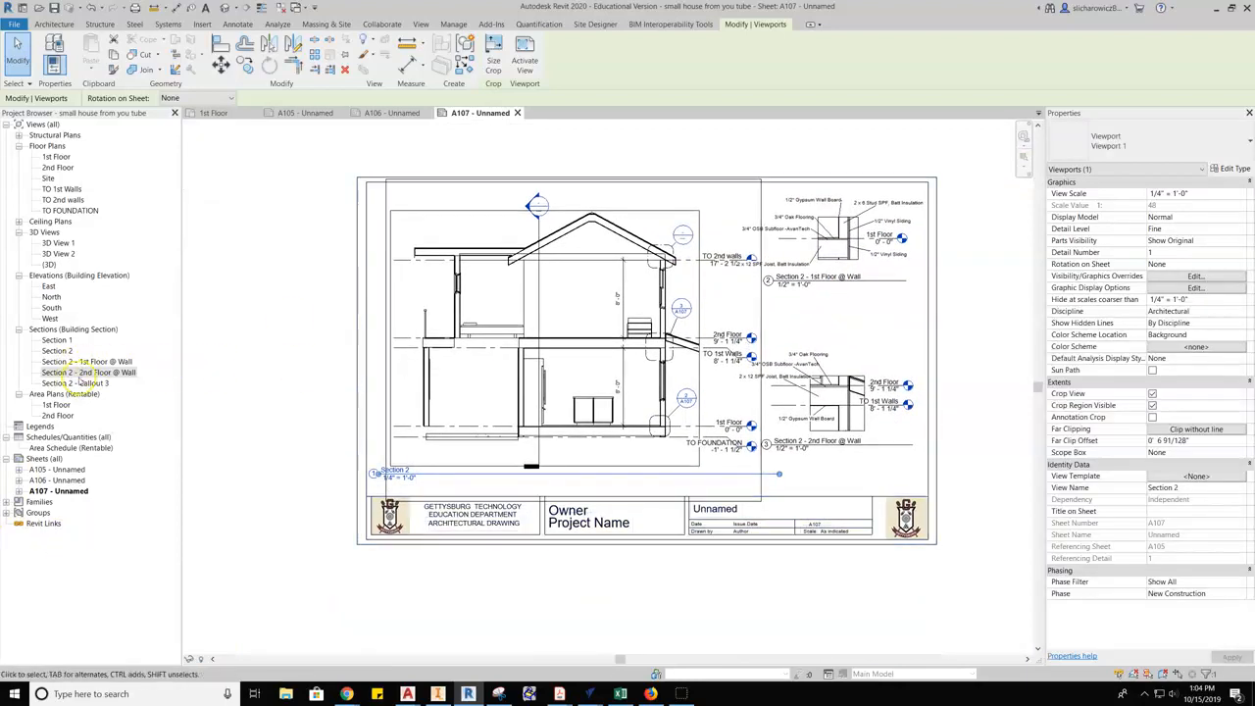
# Step: Switch to the Small Home Design document in Chrome and review its sample detail and section sheets and the grading rubric
pyautogui.moveTo(351, 695)
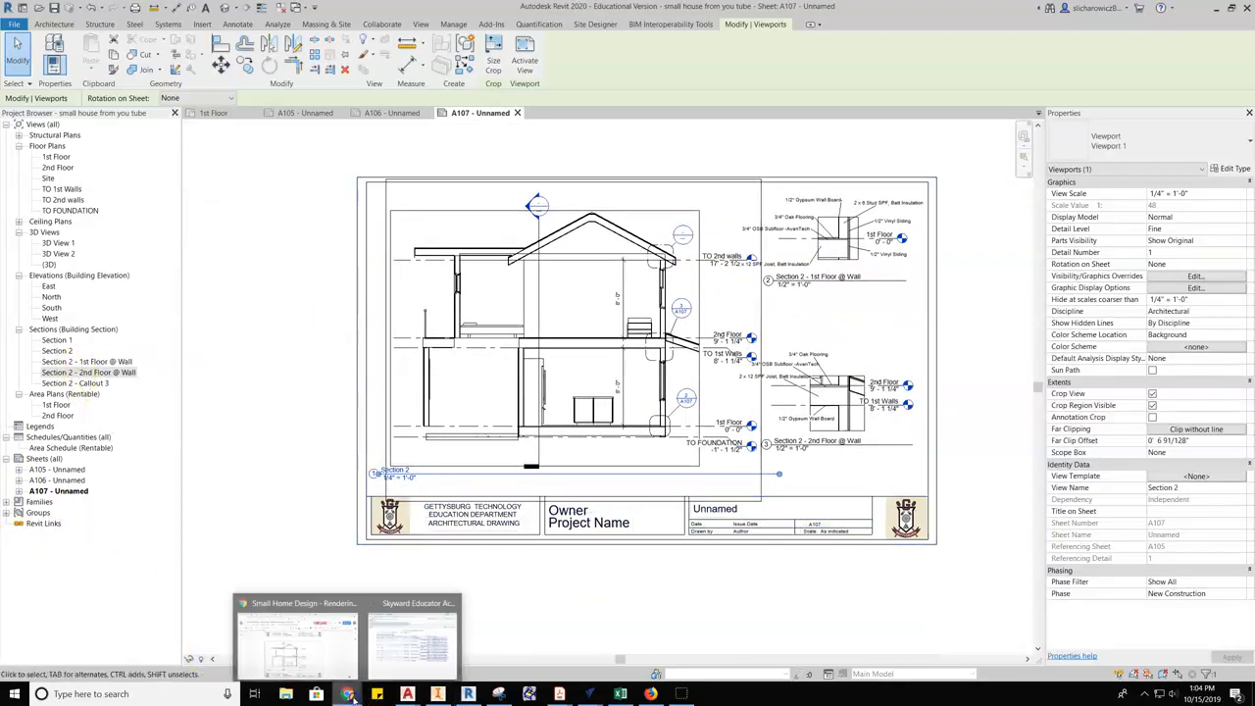
pyautogui.click(320, 655)
pyautogui.scroll(4, 519, 441)
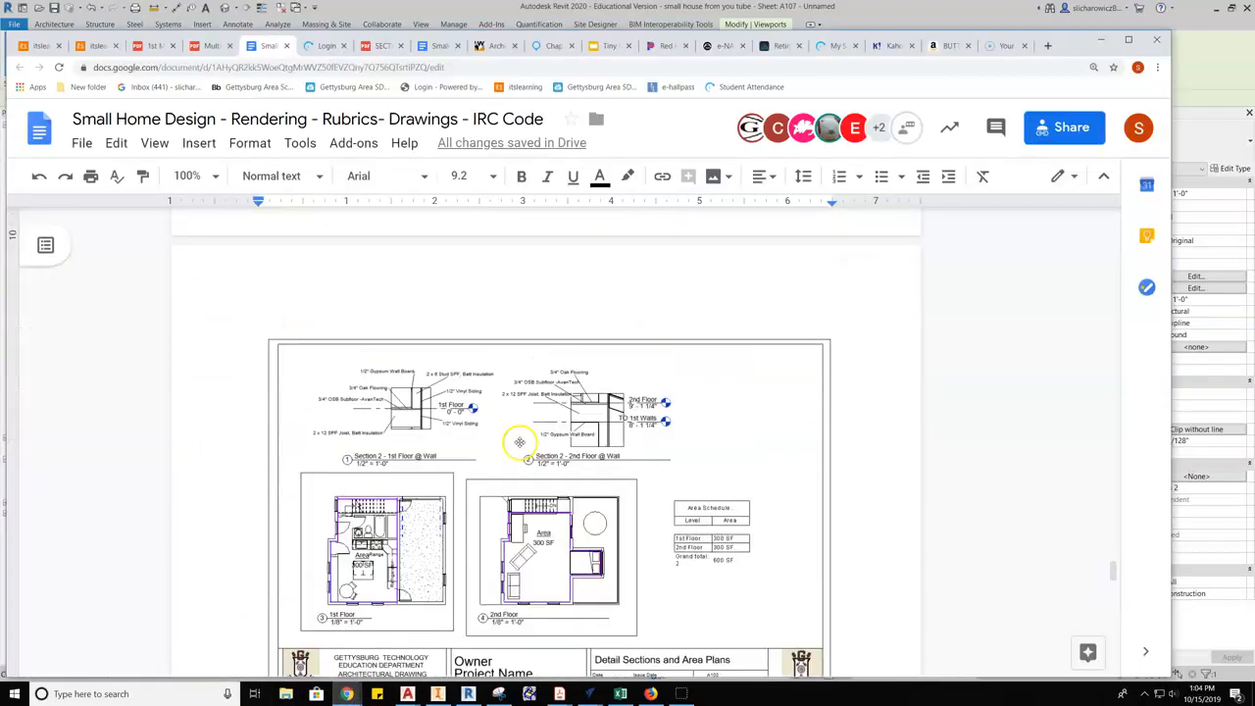
pyautogui.scroll(-3, 617, 490)
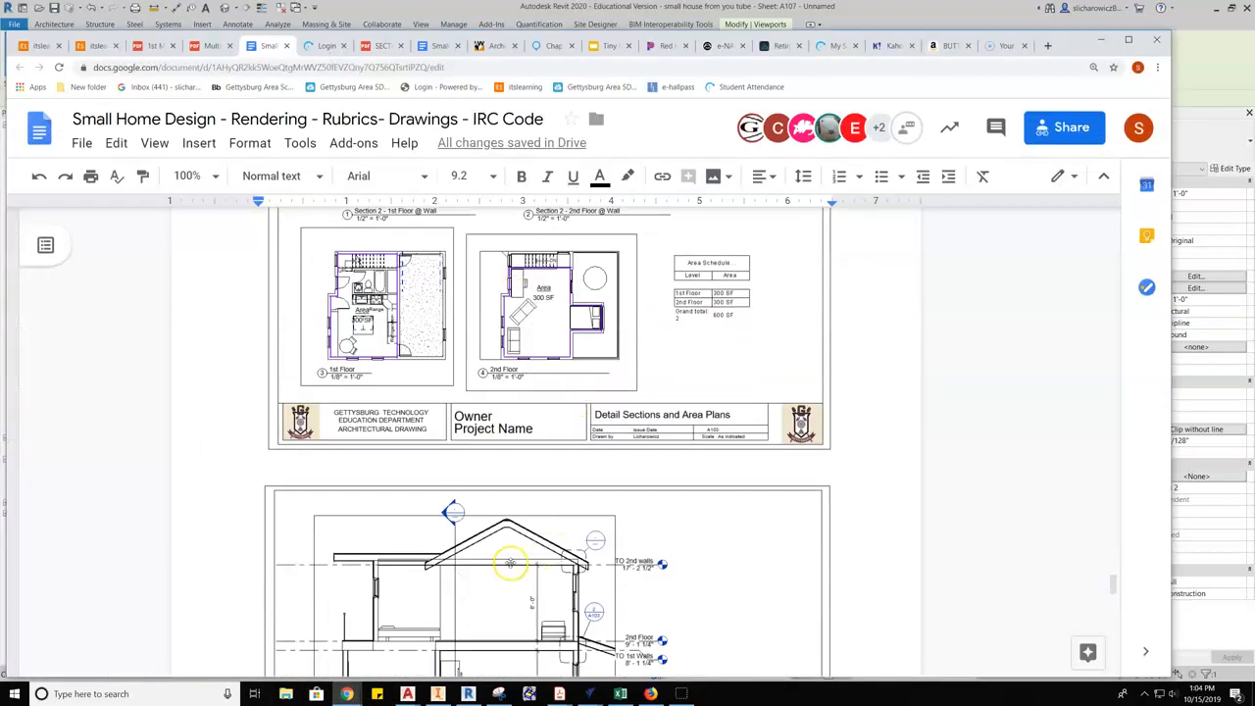
pyautogui.scroll(3, 519, 529)
pyautogui.scroll(-8, 540, 493)
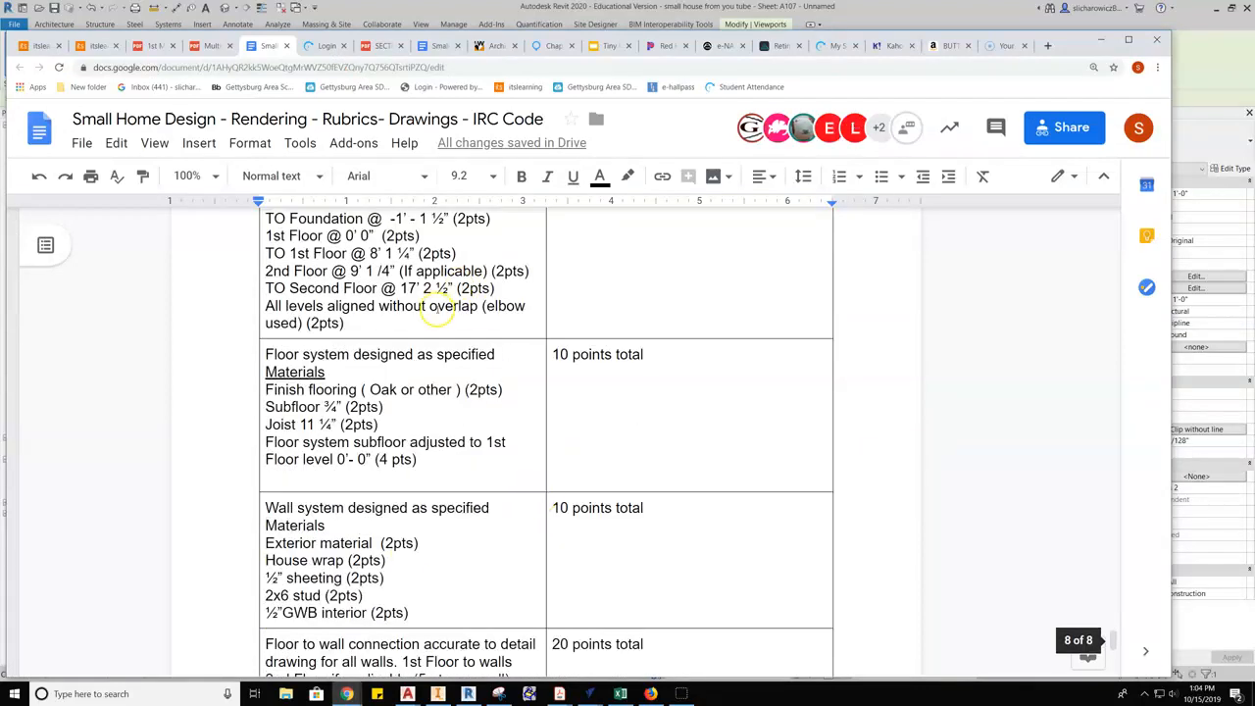
pyautogui.scroll(-2, 496, 441)
pyautogui.scroll(10, 498, 425)
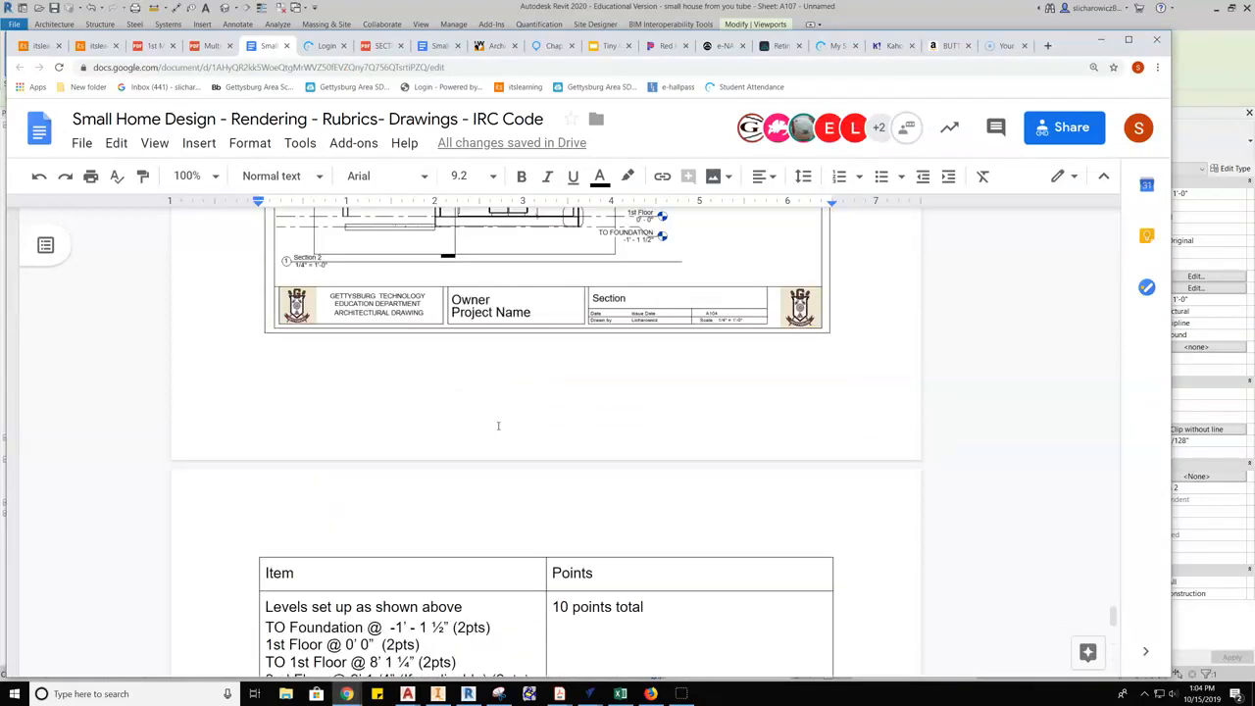